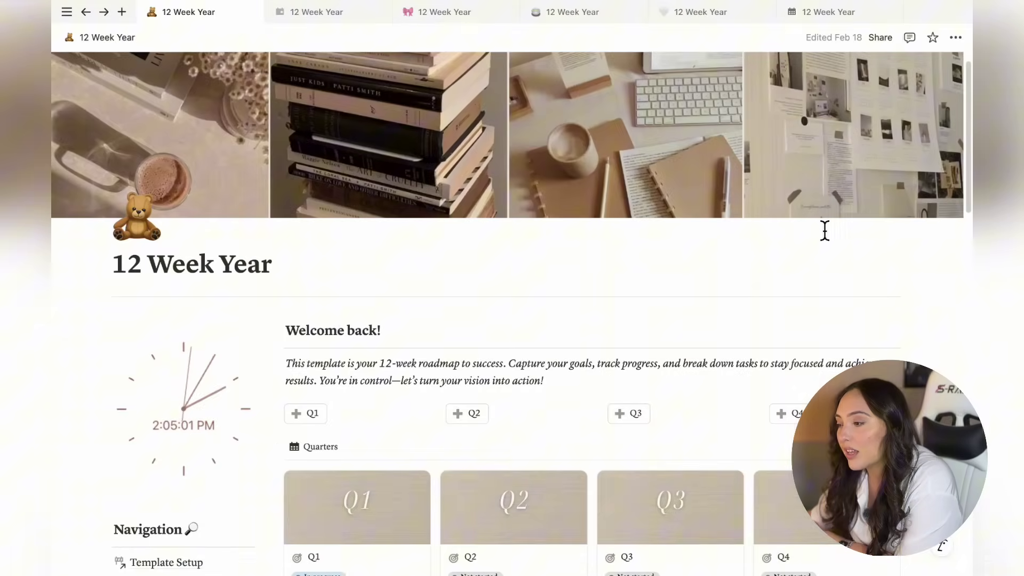
Preview the grey, pink, green, heart and calendar colour versions of the 12 Week Year planner
mouse_move(648, 148)
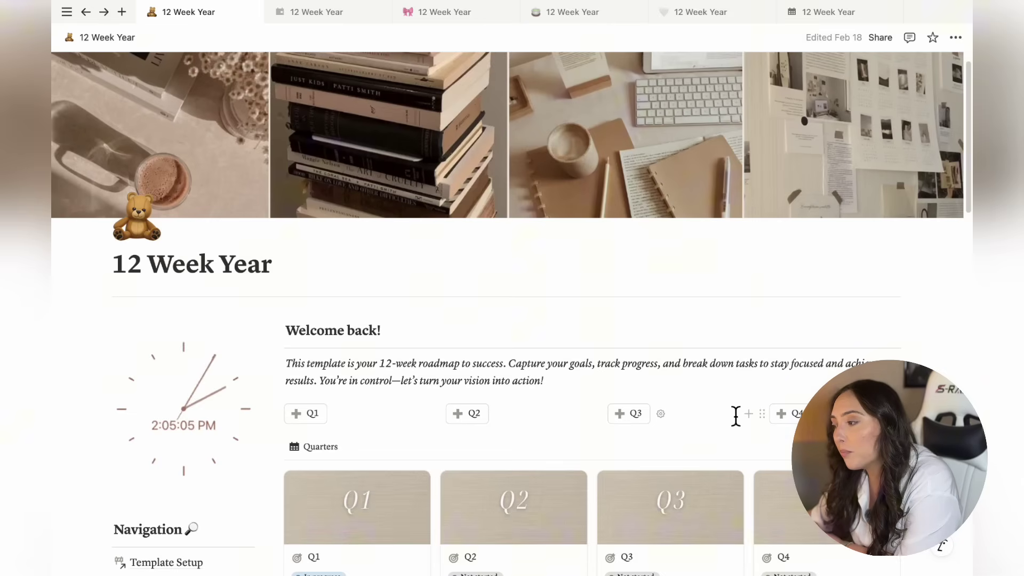
left_click(330, 17)
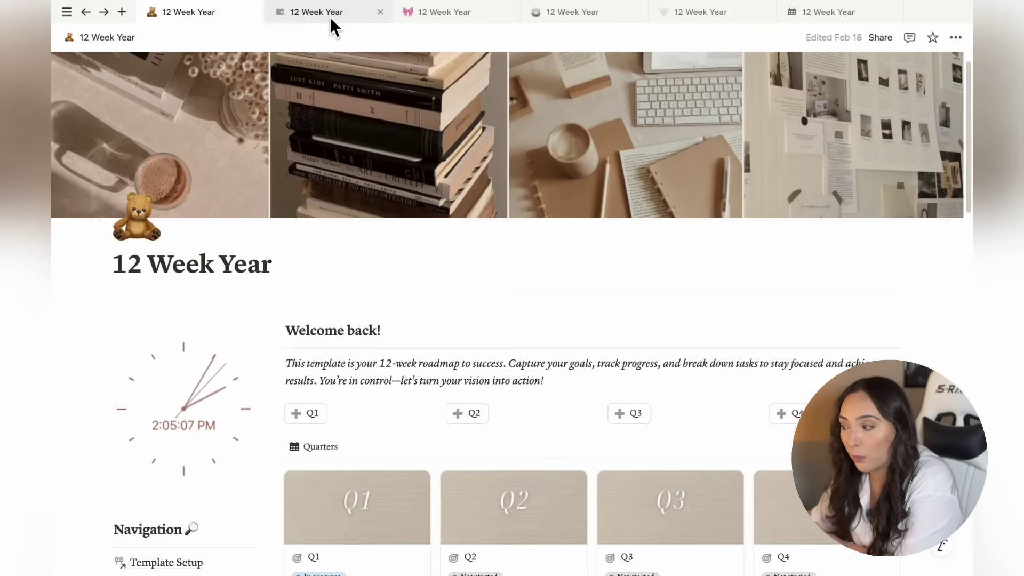
left_click(440, 21)
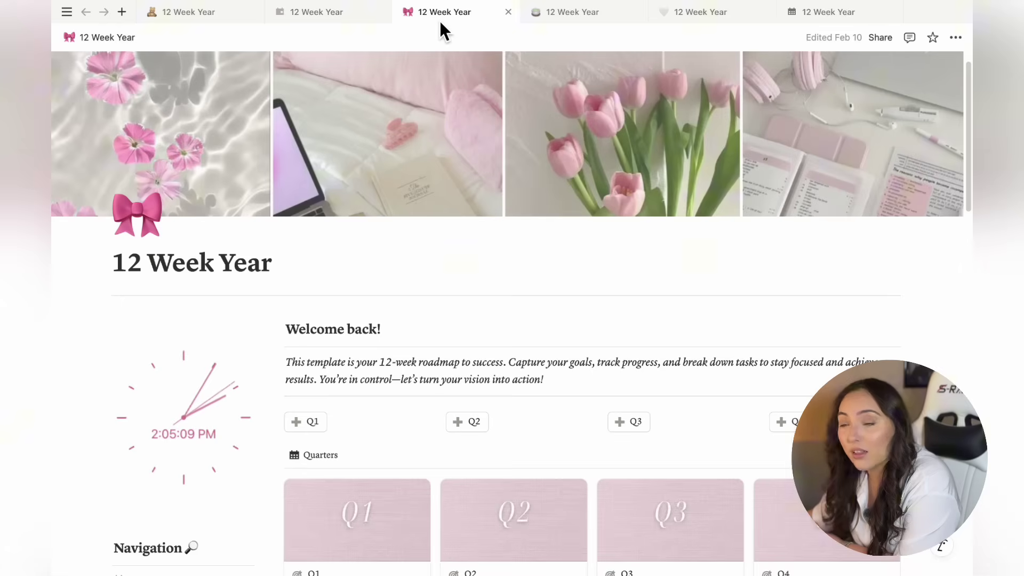
left_click(580, 18)
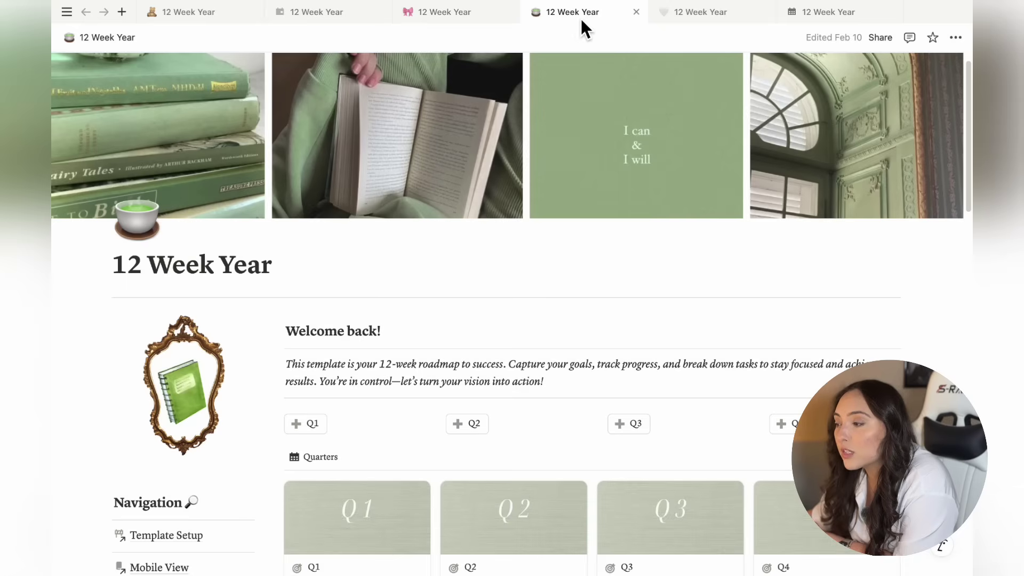
left_click(712, 18)
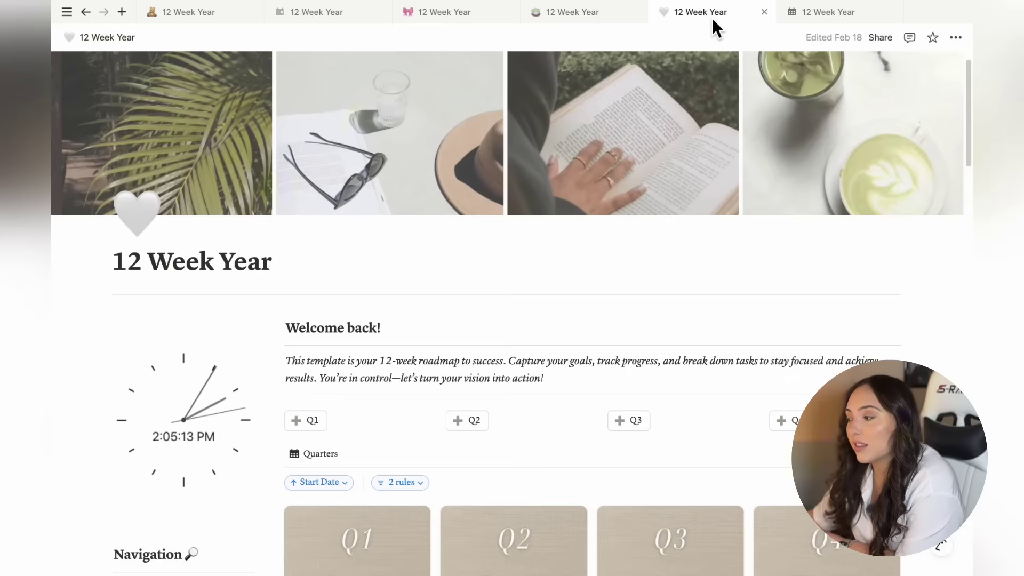
left_click(832, 10)
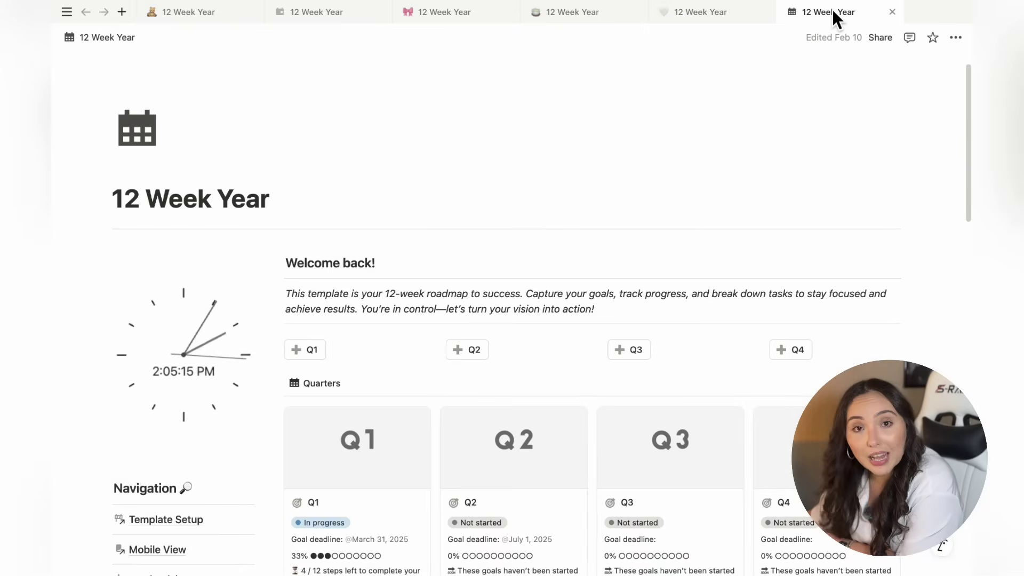
Close the five extra version tabs, leaving only the brown bear-themed page
left_click(381, 12)
left_click(390, 18)
left_click(390, 17)
left_click(390, 17)
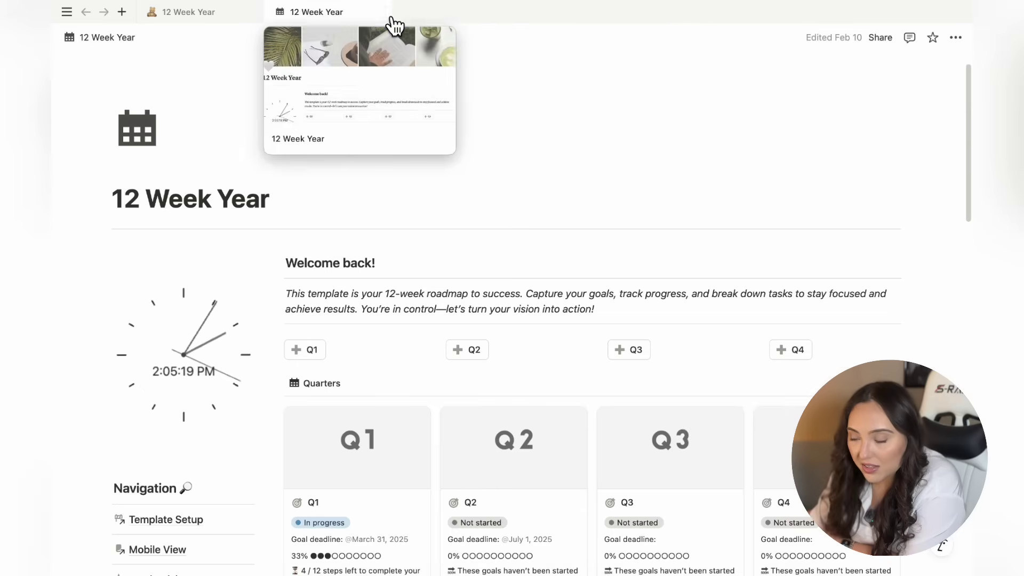
left_click(390, 17)
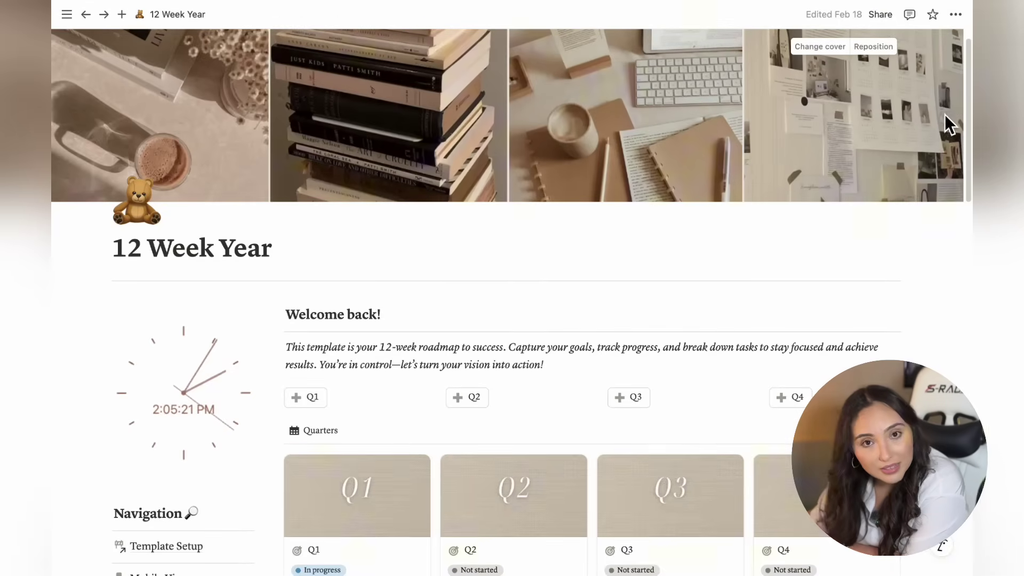
Take Notion out of full screen and show the notion.com homepage in full-screen Safari
mouse_move(254, 2)
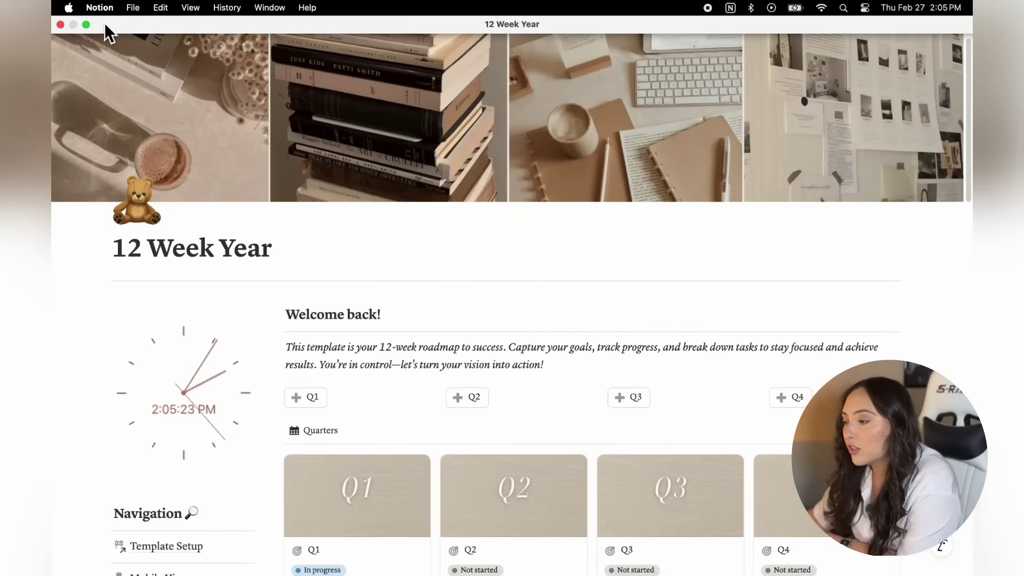
left_click(87, 26)
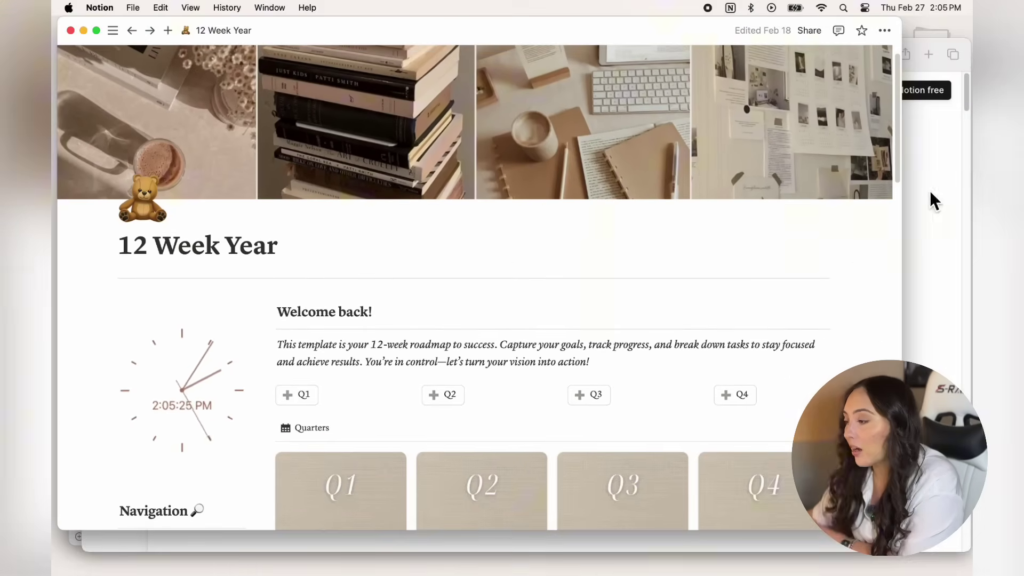
left_click(933, 199)
left_click(125, 57)
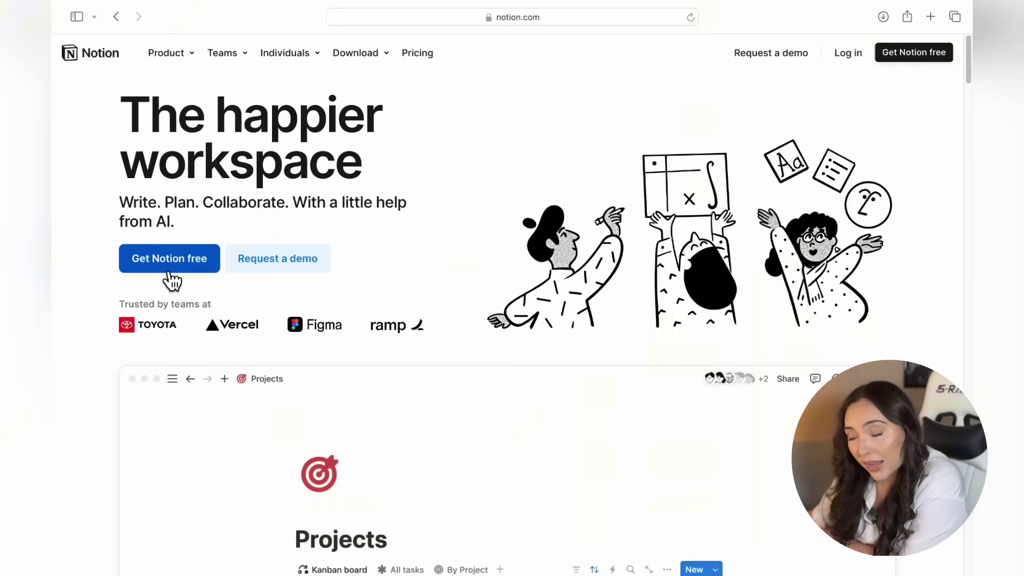
Return Safari to a window and move the 12 Week Year window down
mouse_move(91, 9)
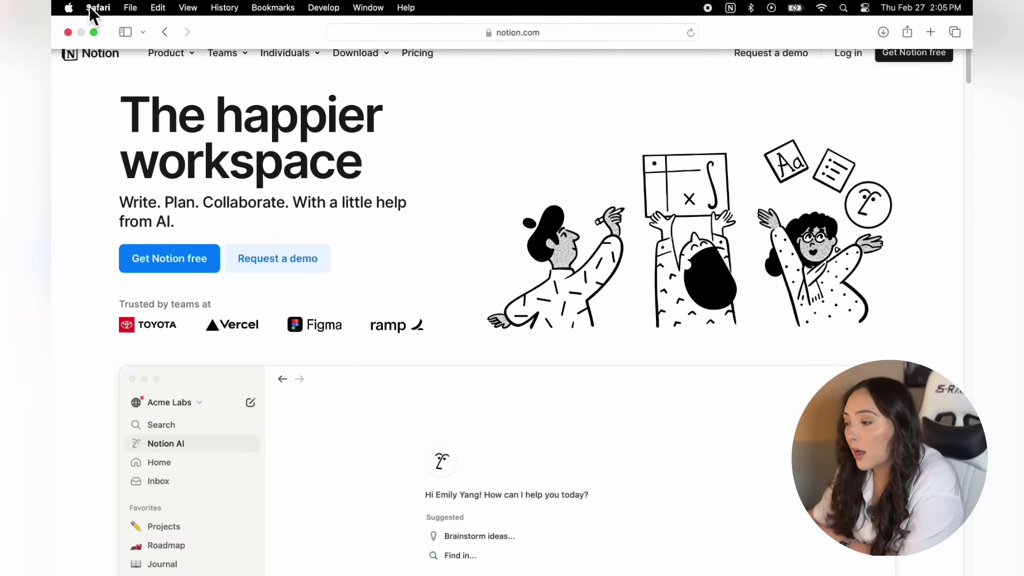
left_click(97, 34)
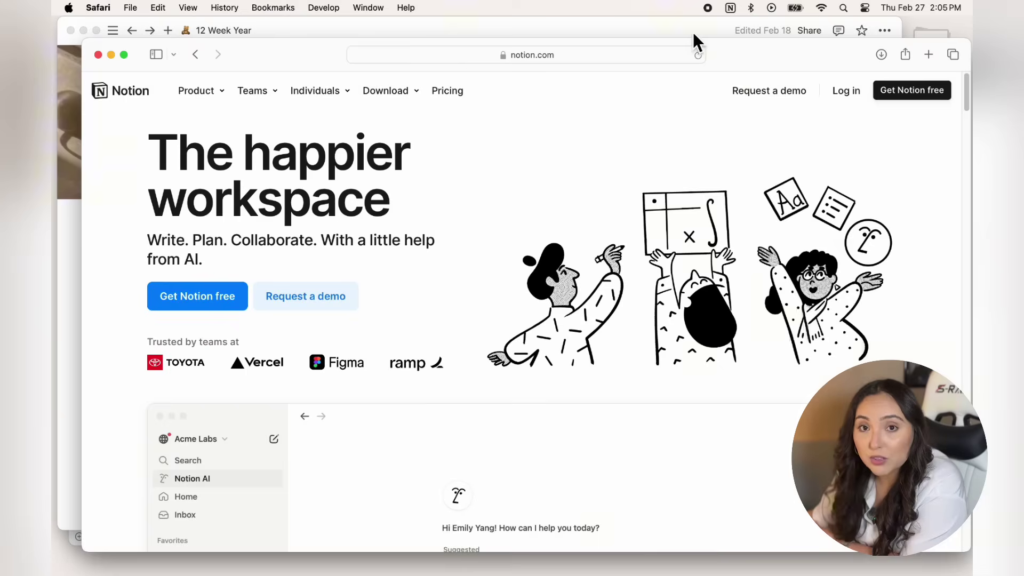
left_click_drag(693, 33, 693, 156)
Follow the CLICK HERE duplicate link on page 2 of the PDF guide, opening it in Google Chrome
left_click_drag(666, 57, 688, 199)
left_click(687, 106)
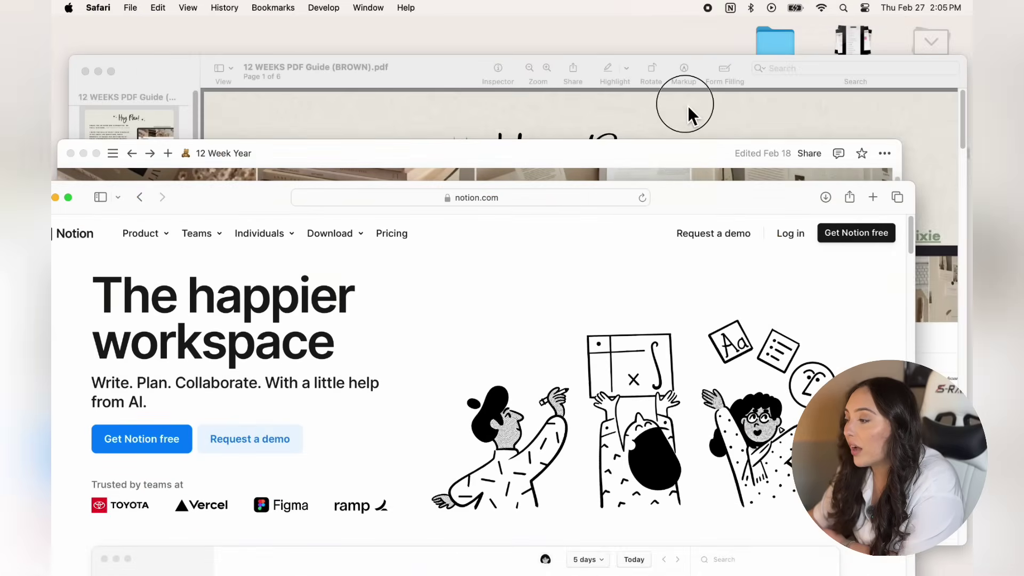
scroll(694, 248, "down", 2)
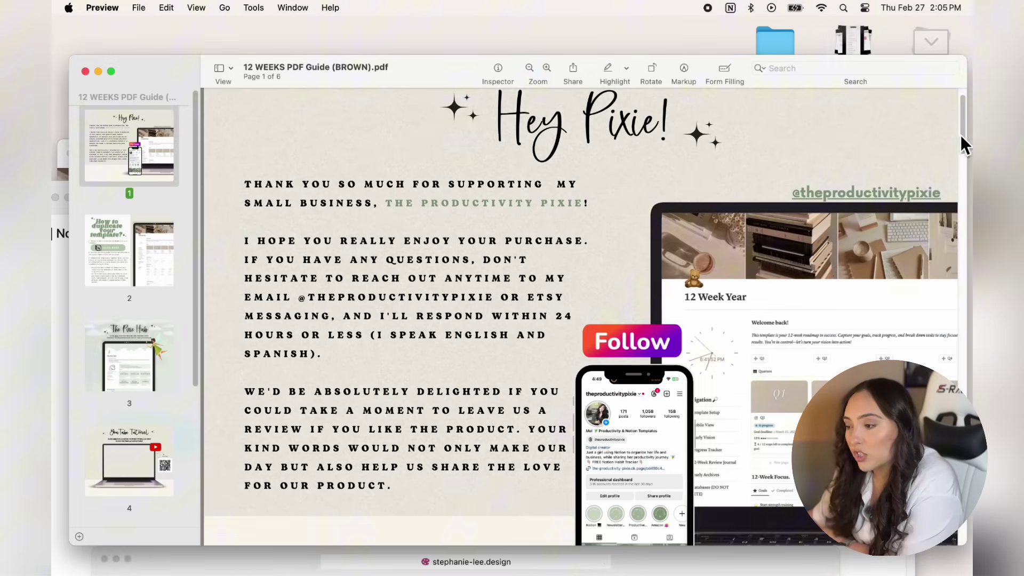
left_click_drag(961, 135, 958, 215)
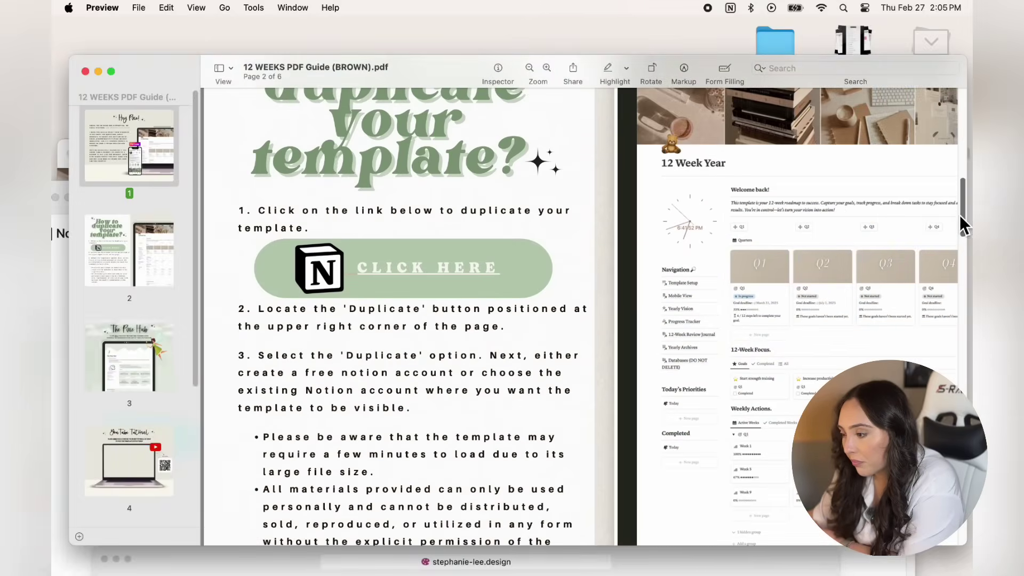
left_click(478, 277)
left_click(549, 357)
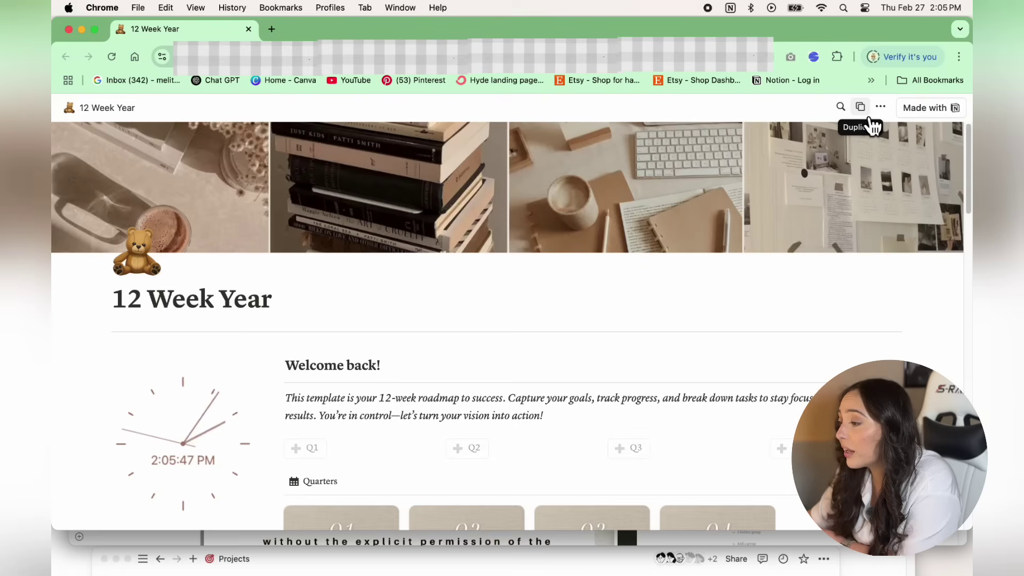
Start duplicating the template to the Notion login, then close Chrome and the PDF guide and move Safari aside
left_click(866, 115)
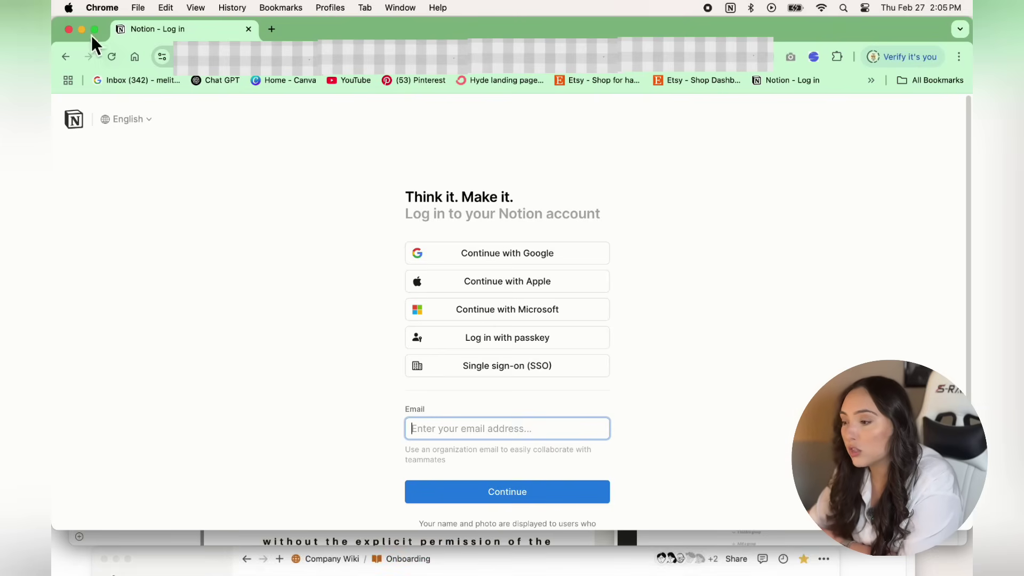
left_click(69, 29)
left_click(86, 73)
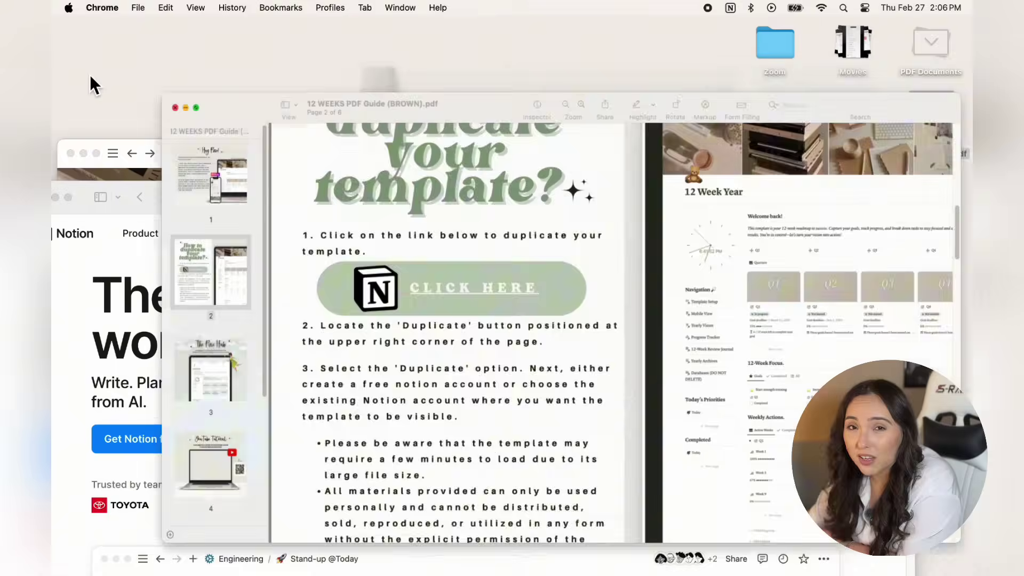
left_click(88, 206)
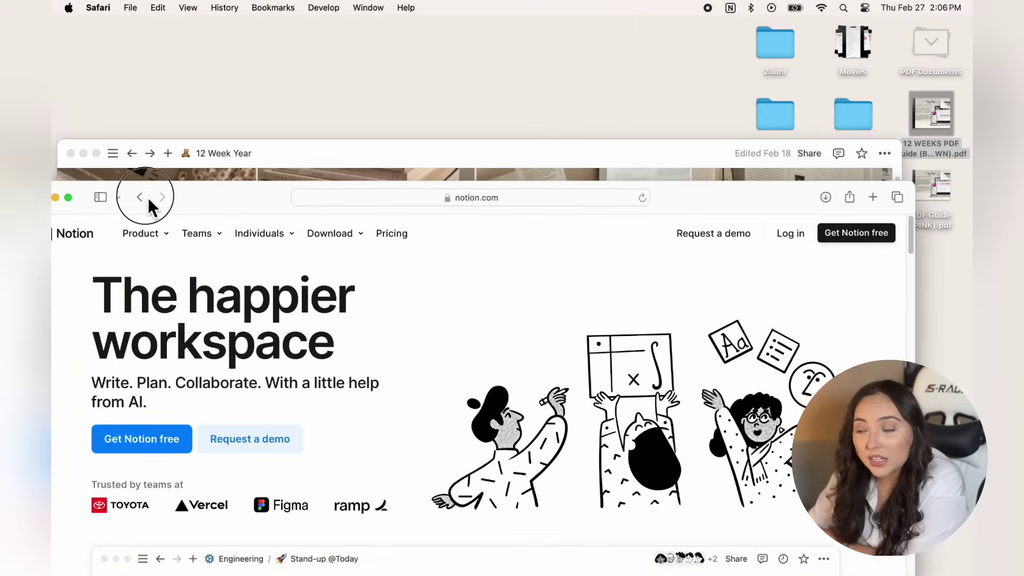
left_click_drag(97, 204, 165, 195)
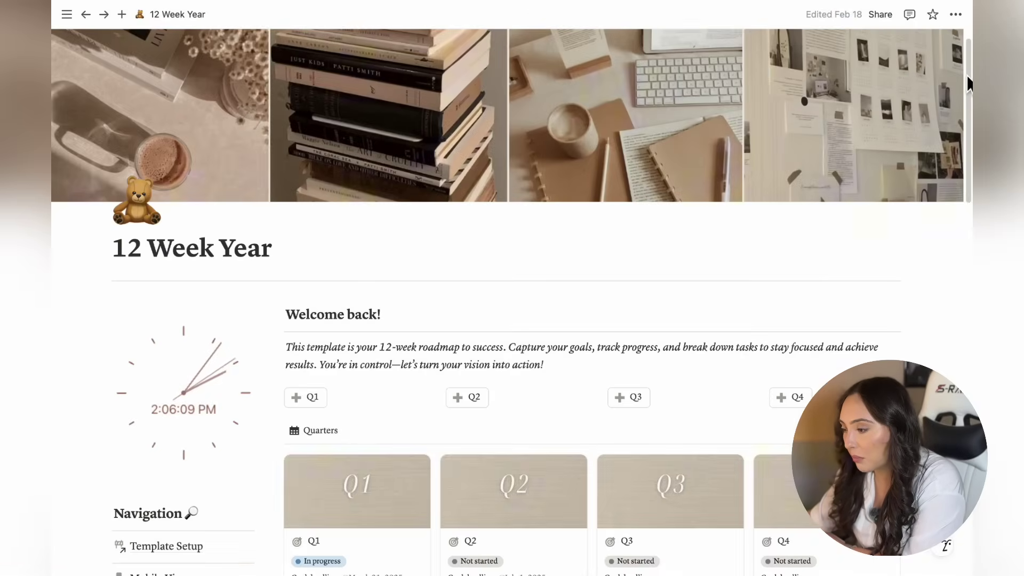
Scroll down the home page and go to Template Setup under Navigation
scroll(968, 83, "down", 5)
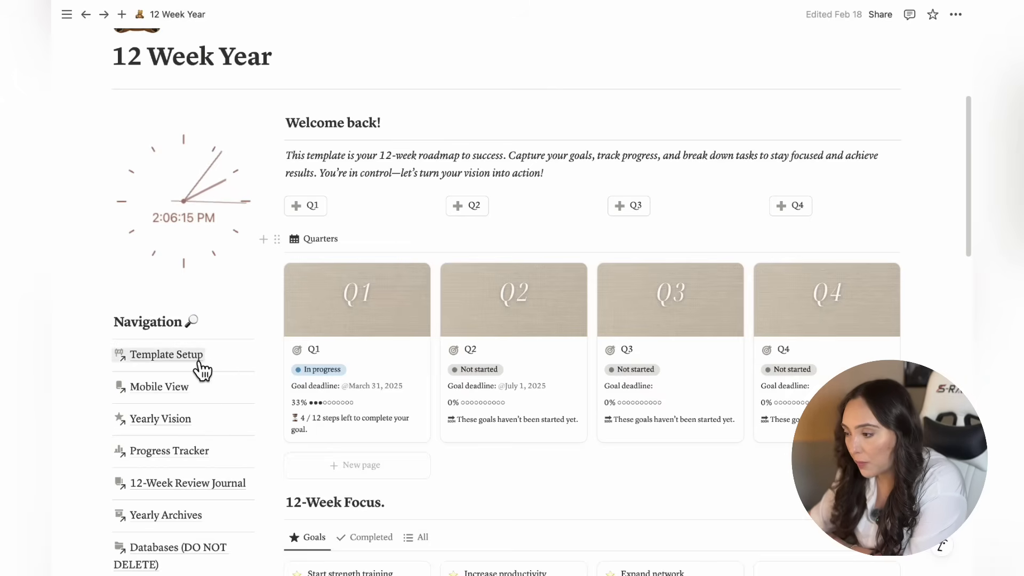
left_click(203, 368)
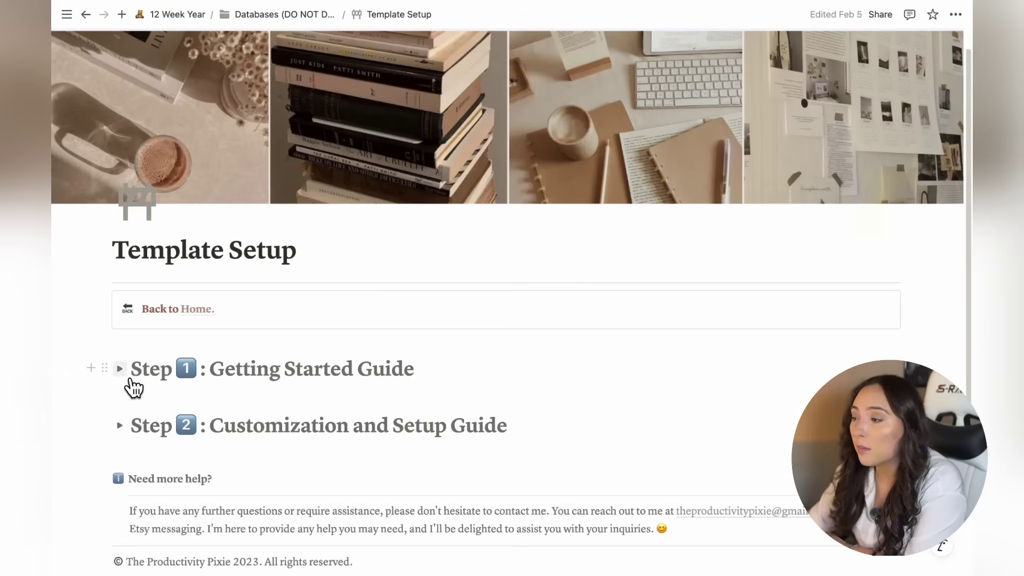
Expand Step 1: Getting Started Guide and scroll through its reminders, dark mode, databases and calendar tips
left_click(120, 370)
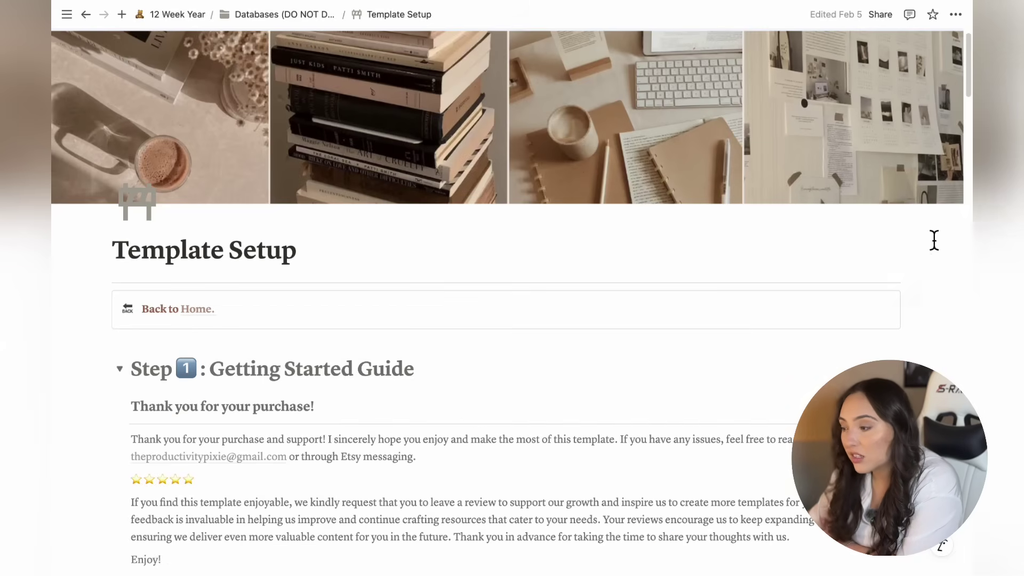
left_click_drag(970, 91, 970, 550)
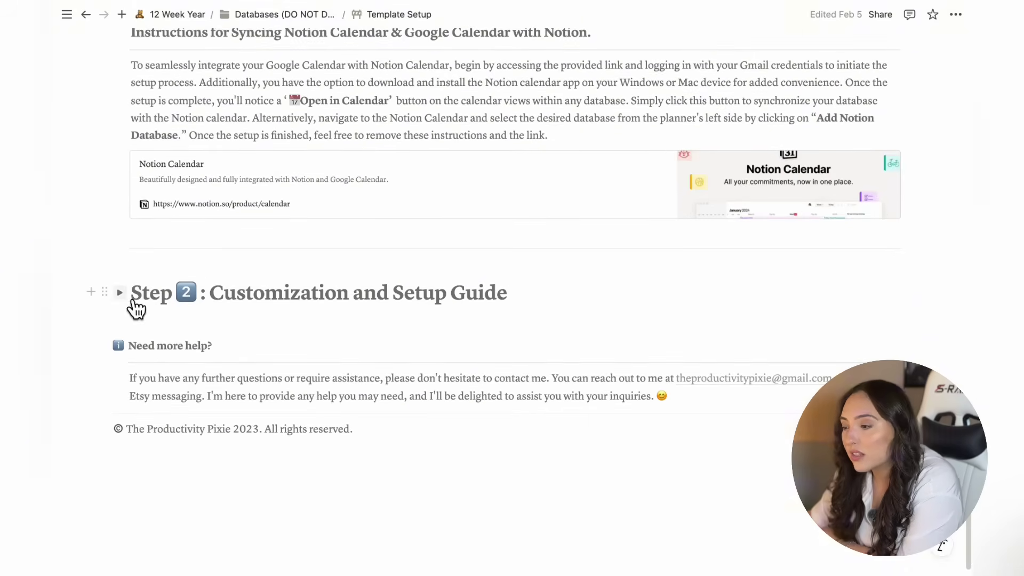
left_click(120, 292)
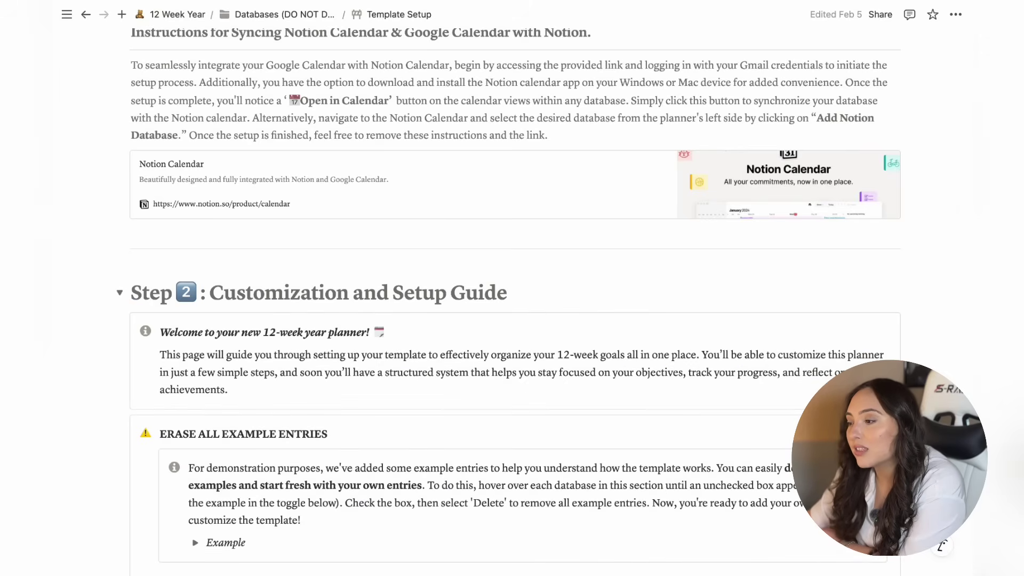
scroll(512, 298, "down", 2)
scroll(512, 299, "down", 8)
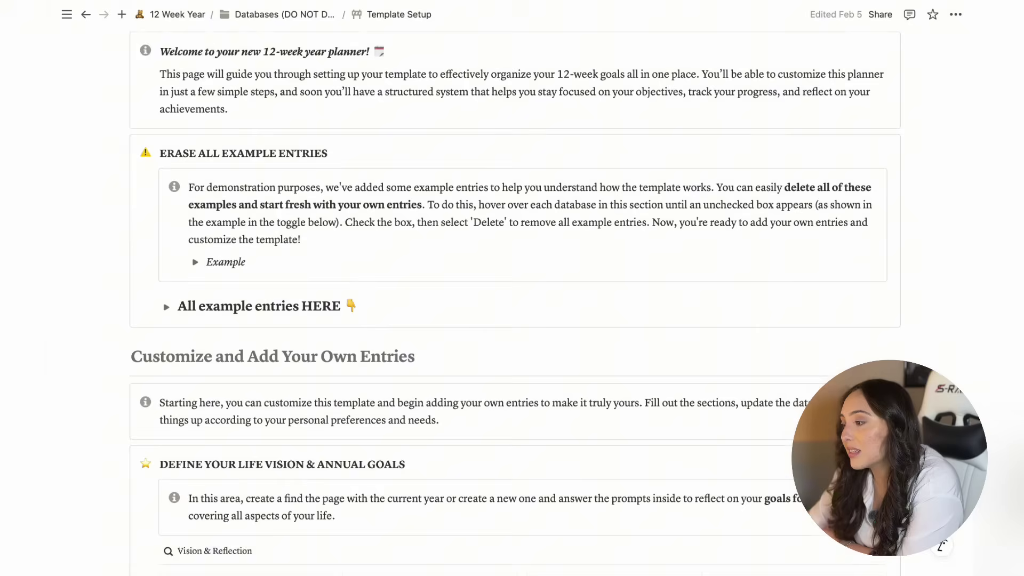
scroll(512, 299, "down", 1)
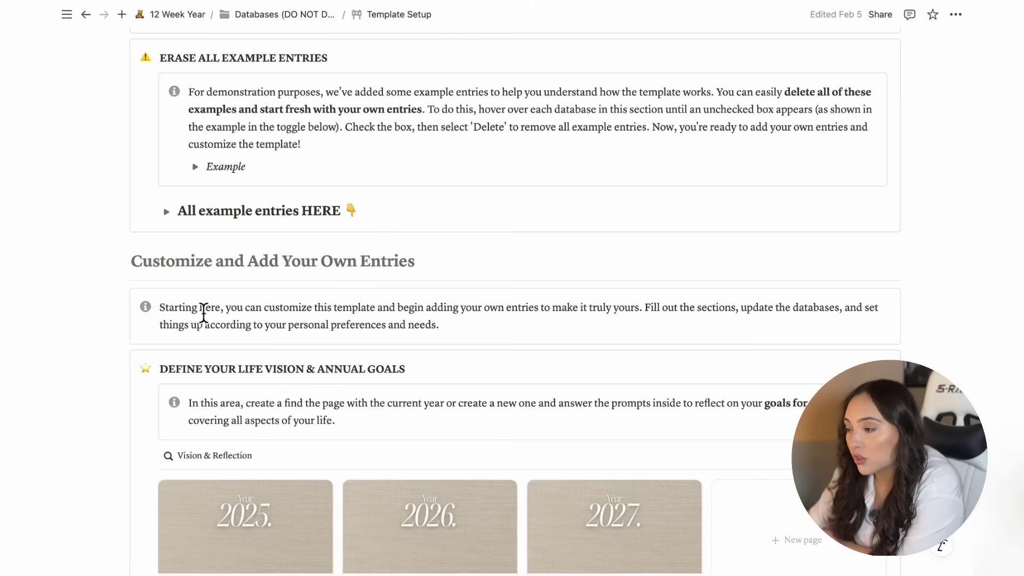
left_click(132, 266)
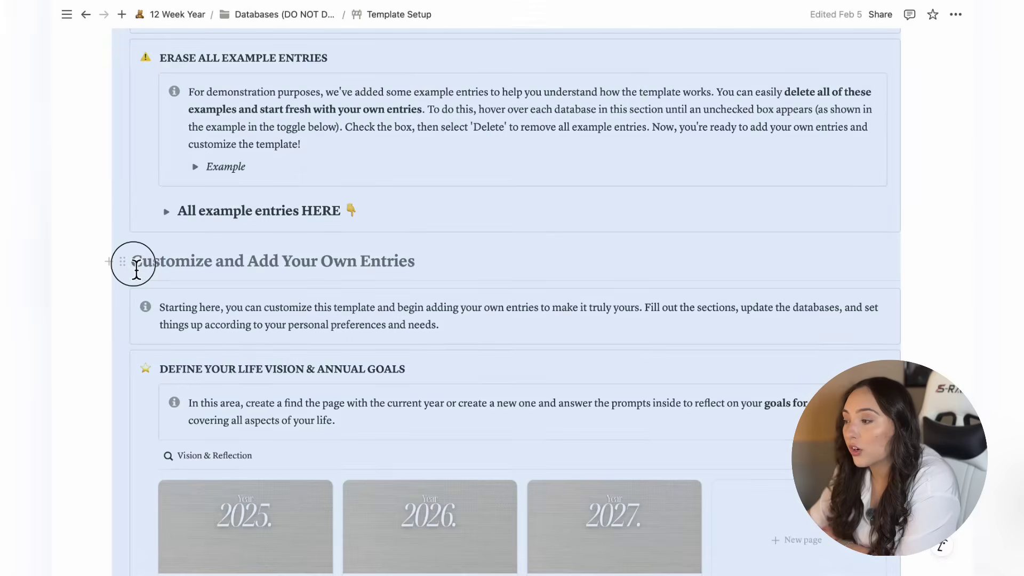
double_click(143, 264)
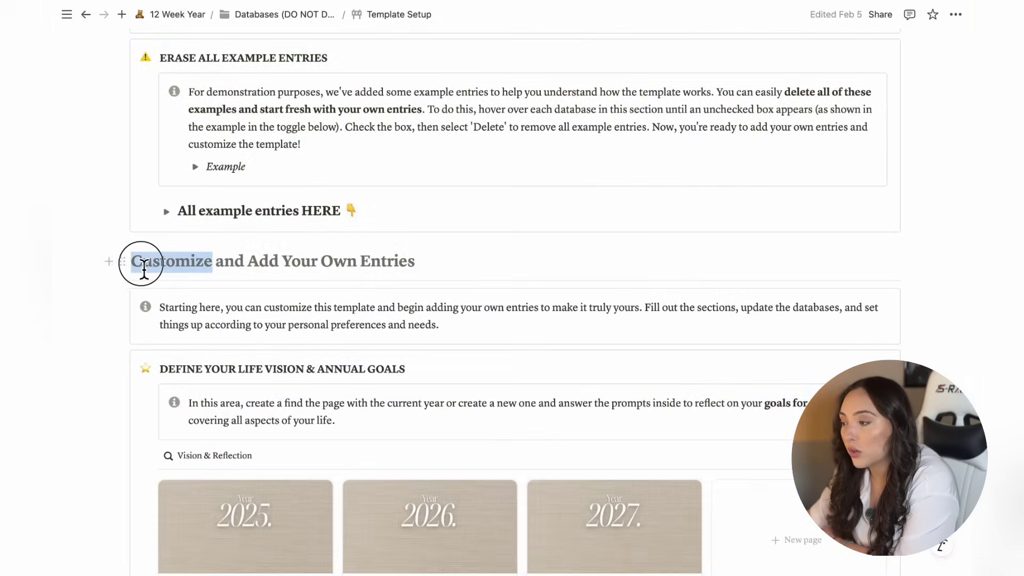
left_click_drag(143, 264, 427, 272)
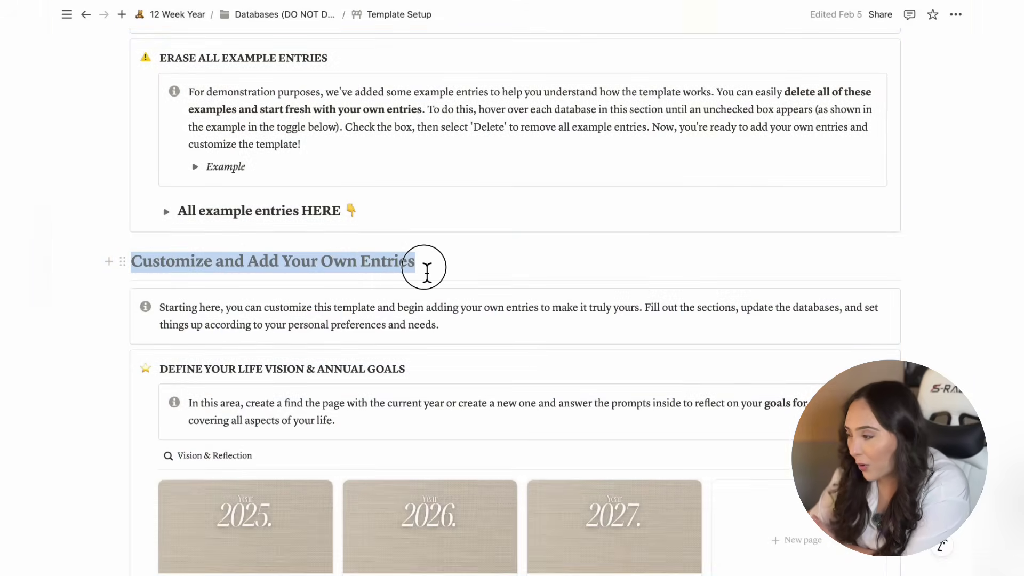
left_click(437, 272)
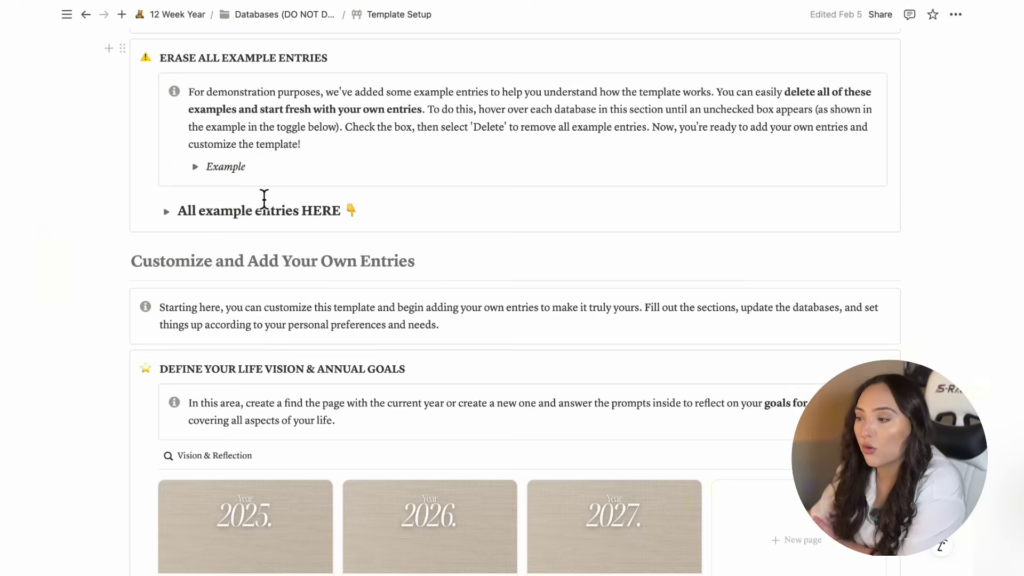
Expand 'All example entries HERE' and scroll down to the Journal example database
left_click(196, 167)
left_click(195, 167)
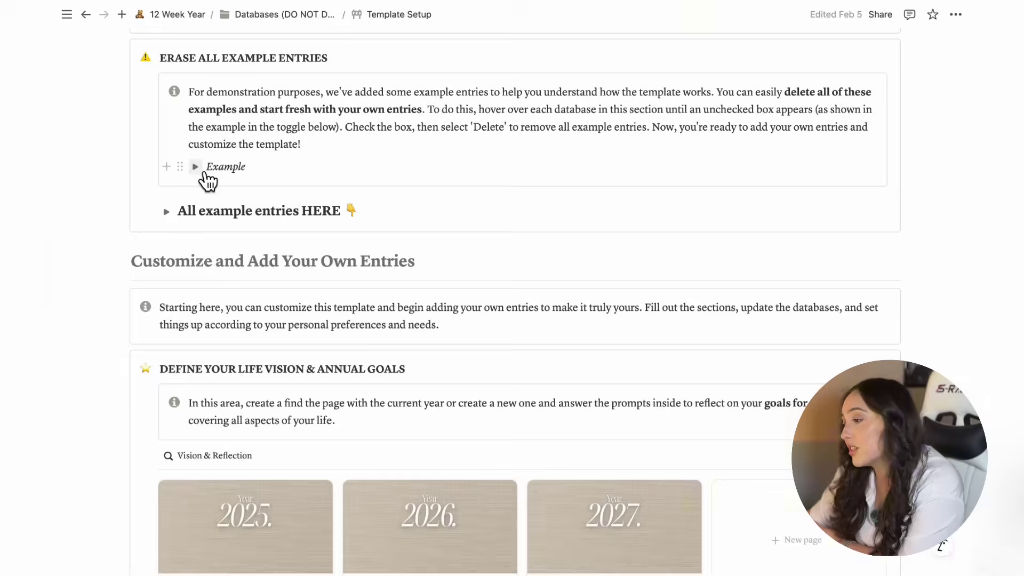
left_click(167, 212)
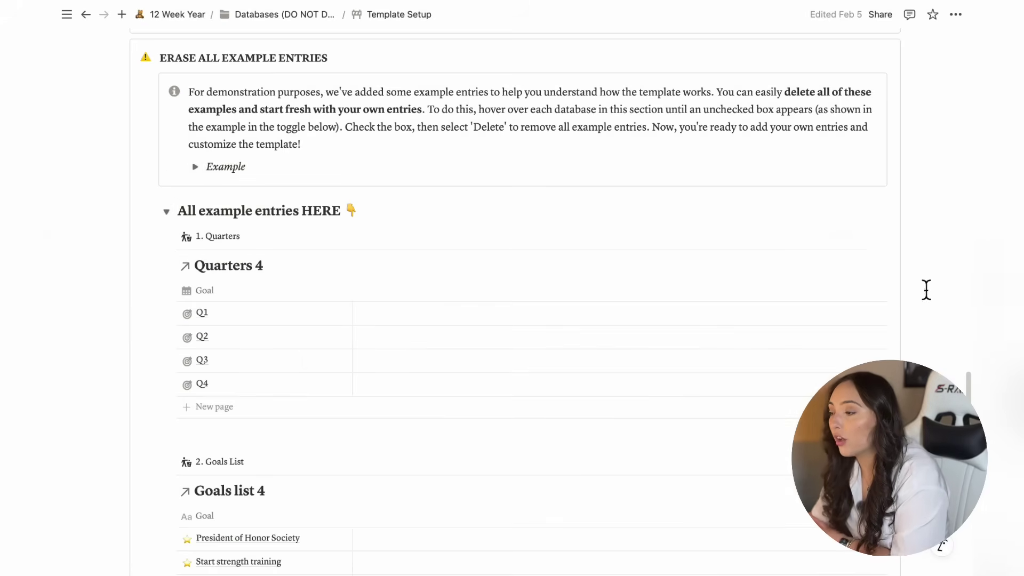
scroll(963, 380, "down", 8)
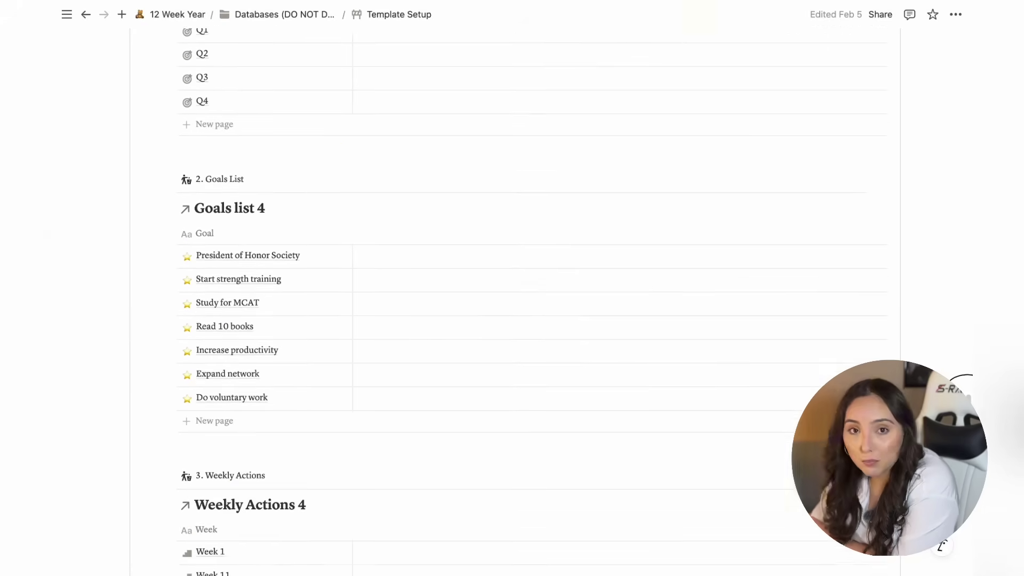
scroll(512, 299, "down", 10)
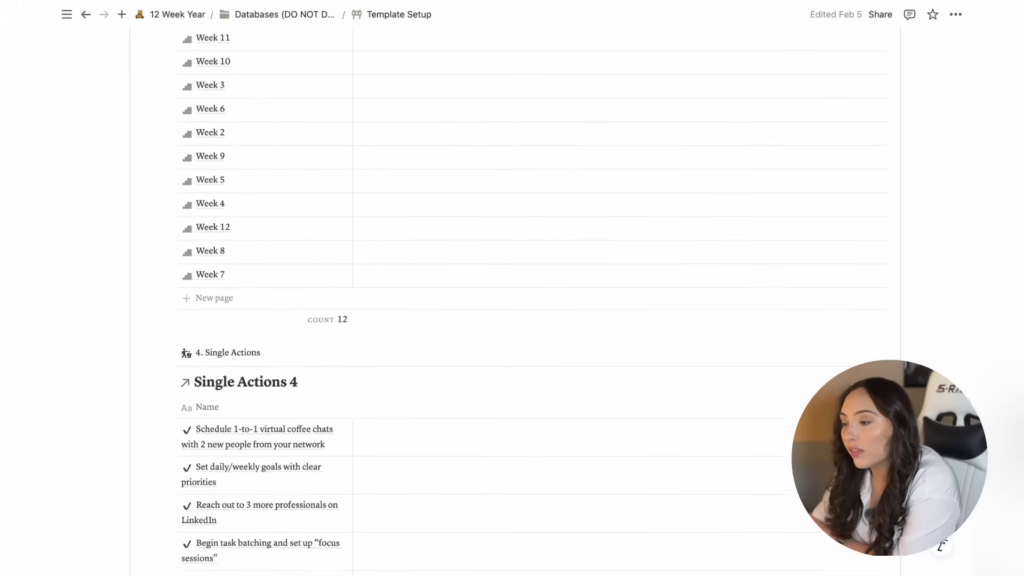
scroll(512, 298, "down", 15)
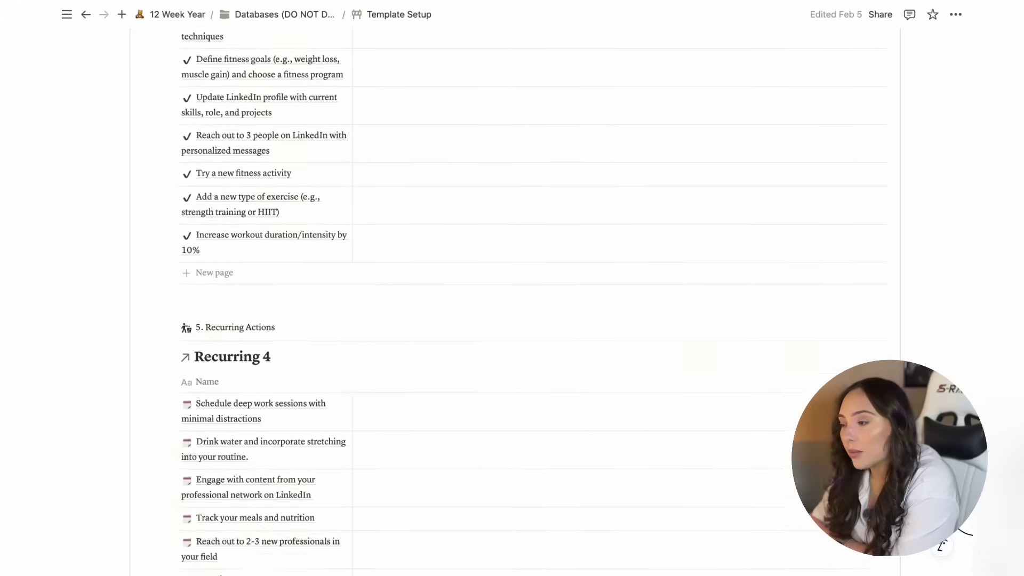
scroll(512, 298, "down", 9)
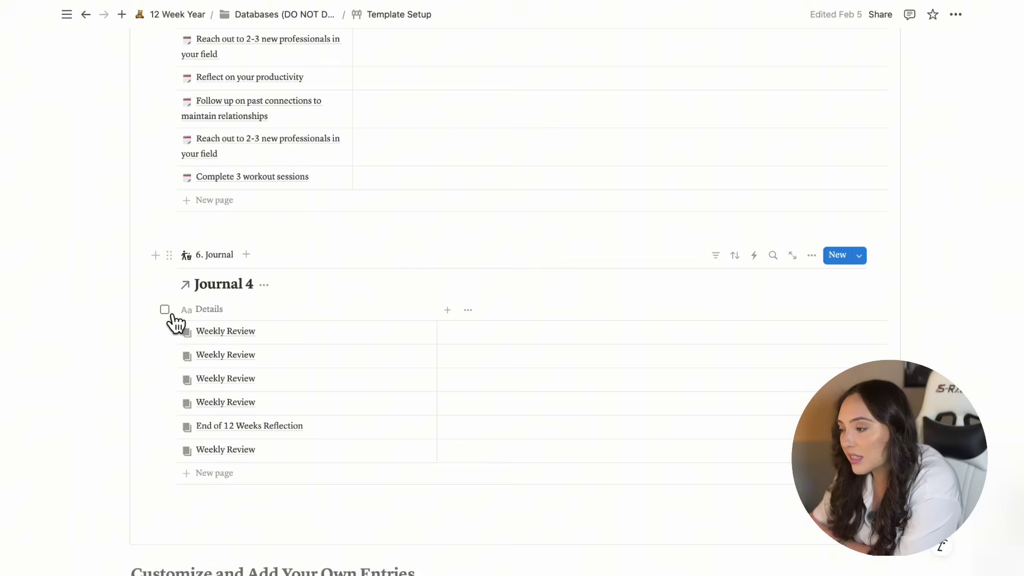
Select and delete all six Journal example rows, then collapse the example entries toggle
left_click(164, 309)
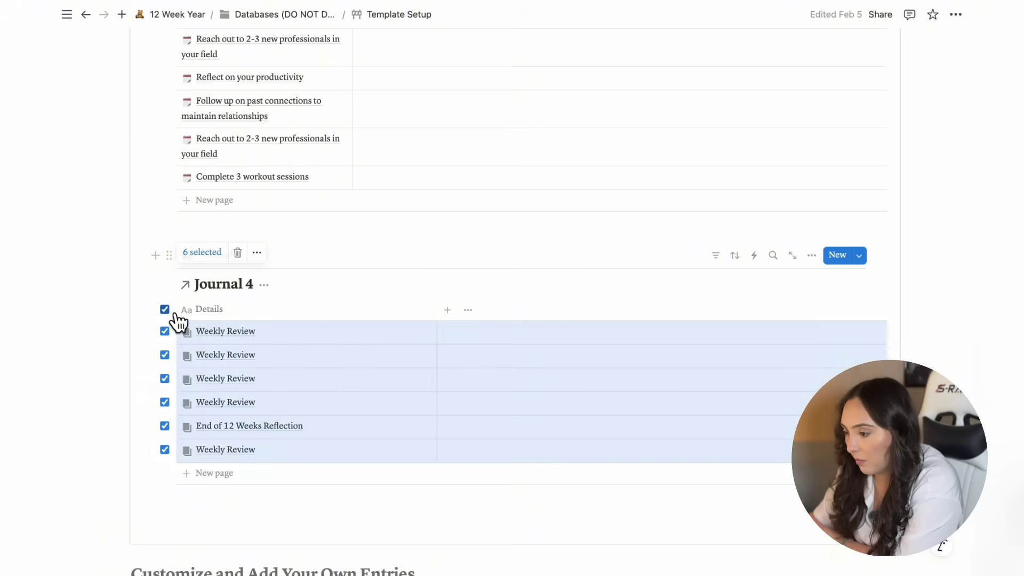
left_click(237, 253)
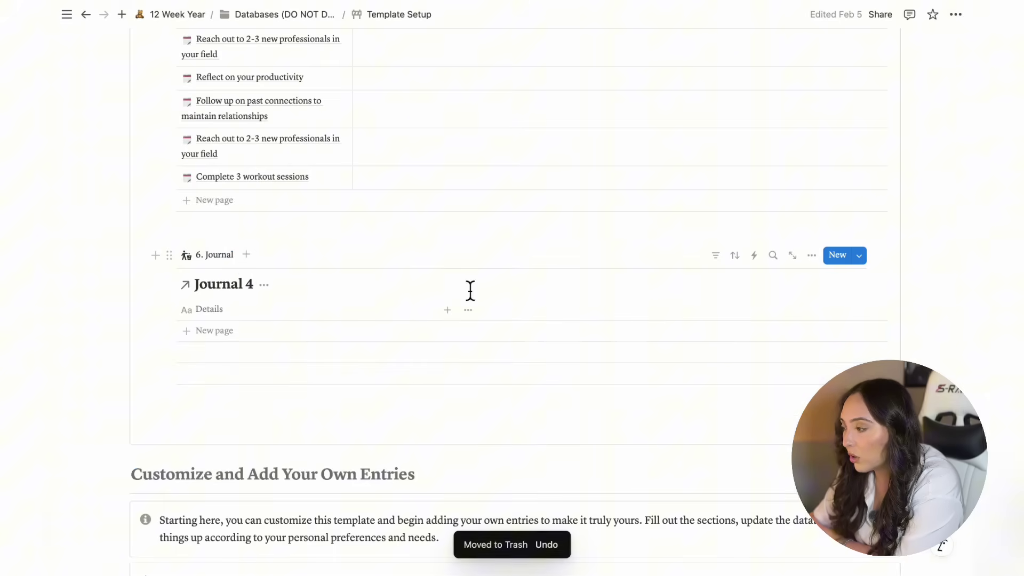
scroll(512, 299, "up", 20)
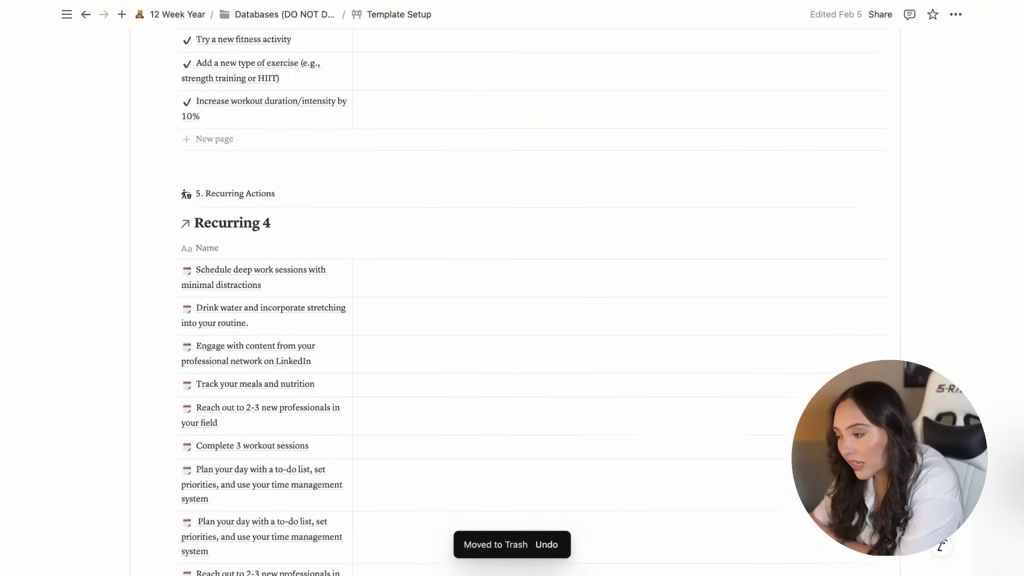
scroll(969, 382, "up", 20)
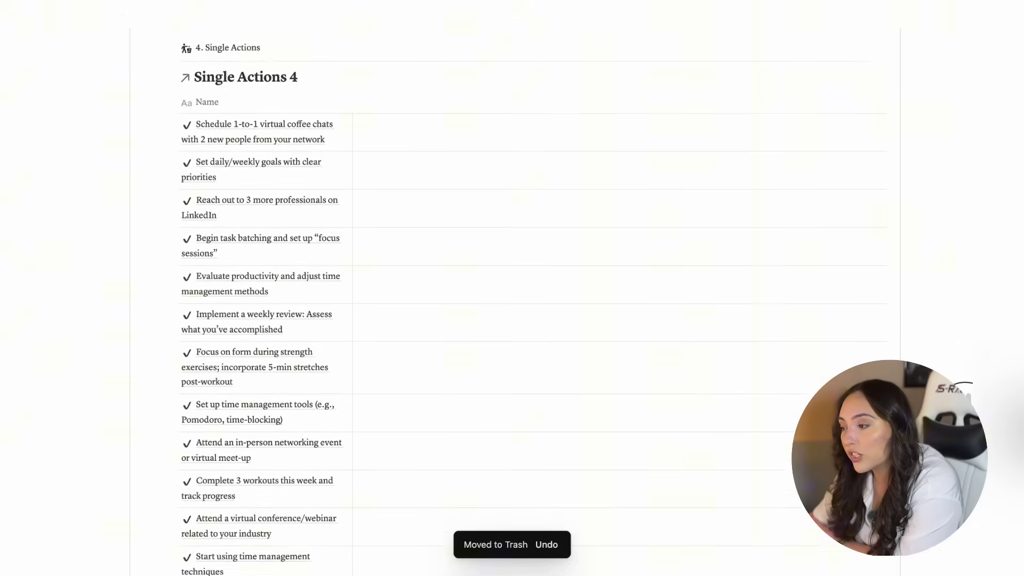
left_click_drag(969, 382, 969, 338)
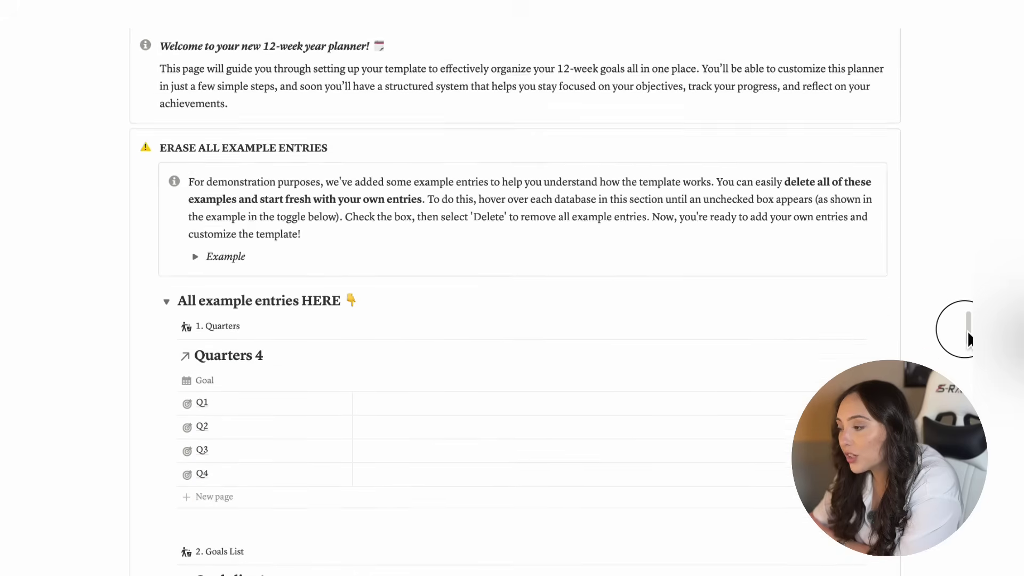
left_click(167, 306)
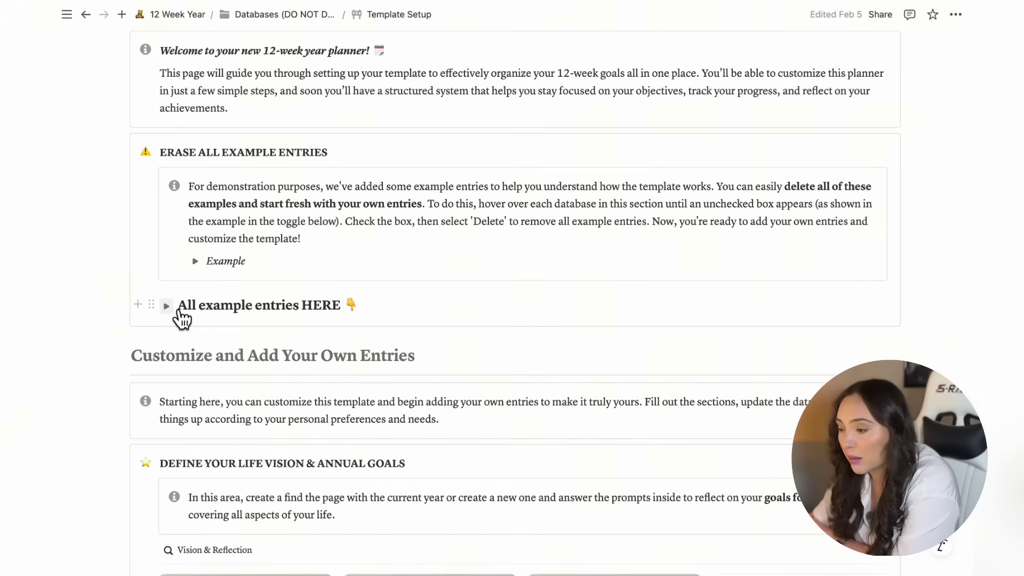
Scroll through the setup guide, then collapse the Step 2 and Step 1 toggles
scroll(514, 298, "down", 10)
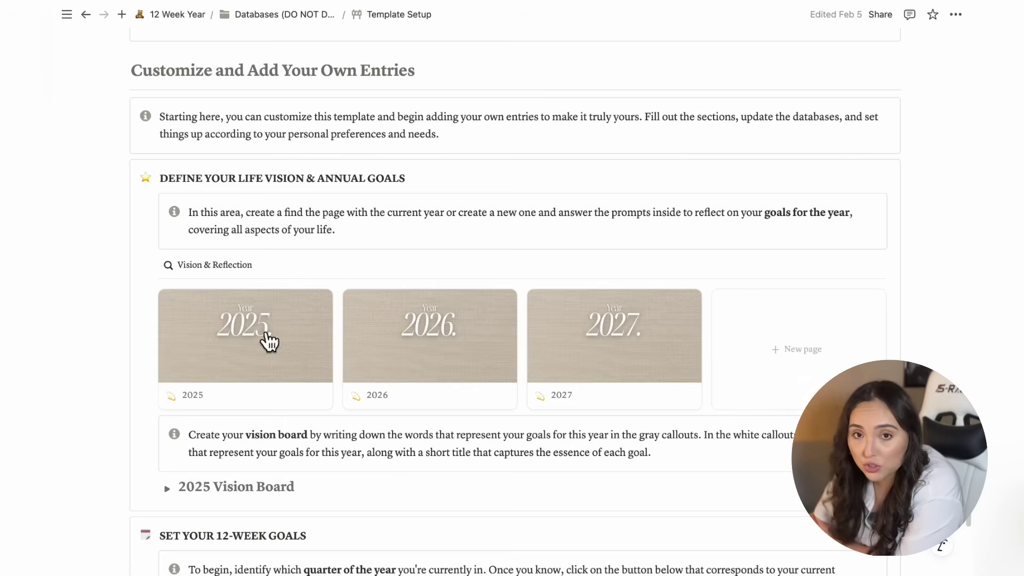
scroll(165, 486, "down", 3)
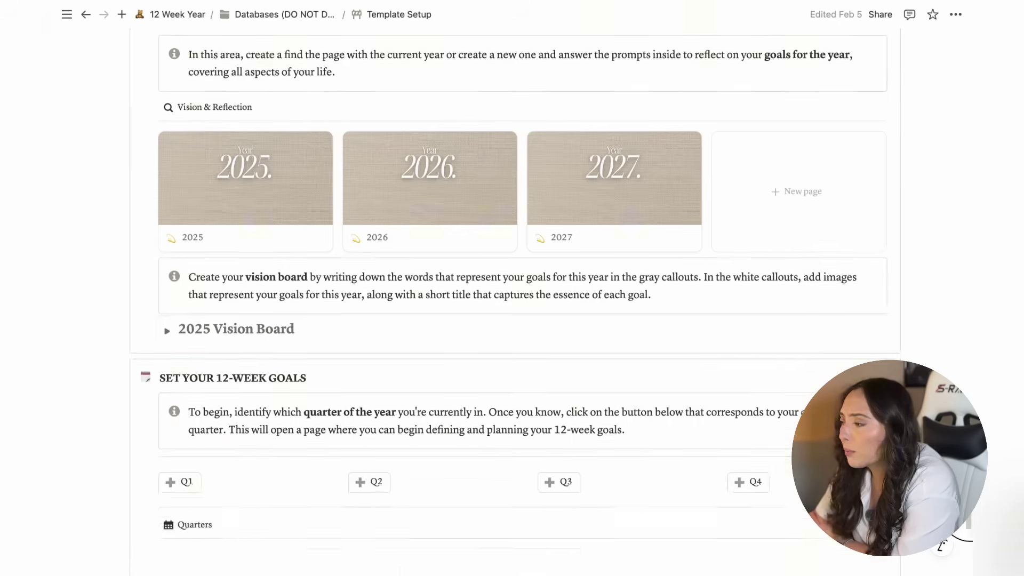
scroll(515, 302, "down", 6)
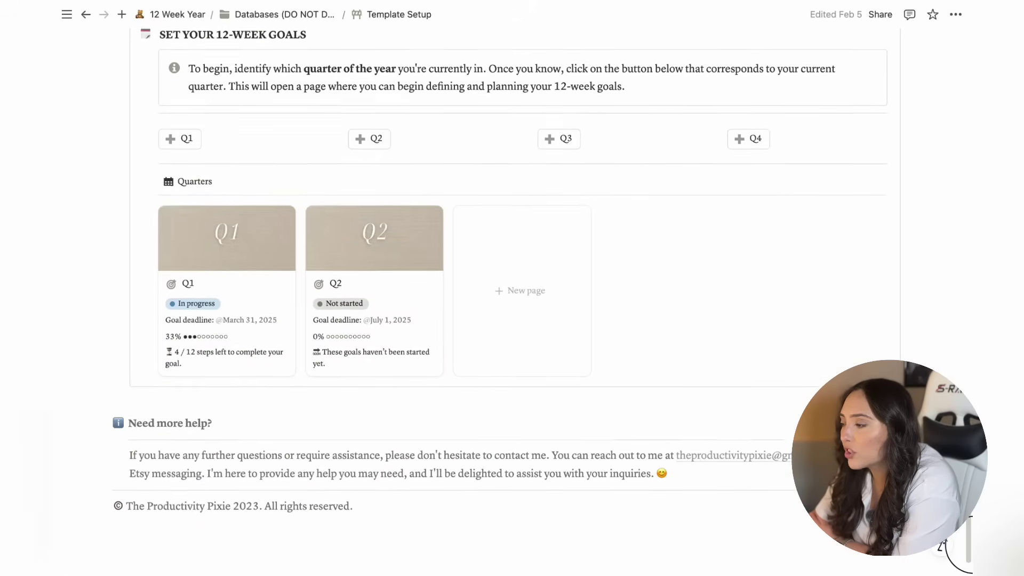
scroll(516, 302, "up", 2)
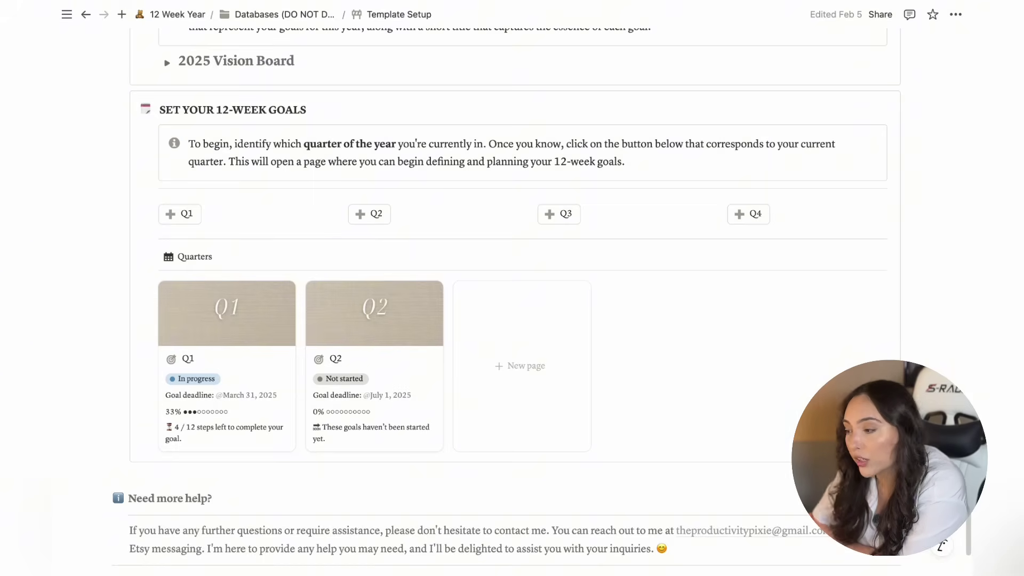
scroll(516, 301, "up", 10)
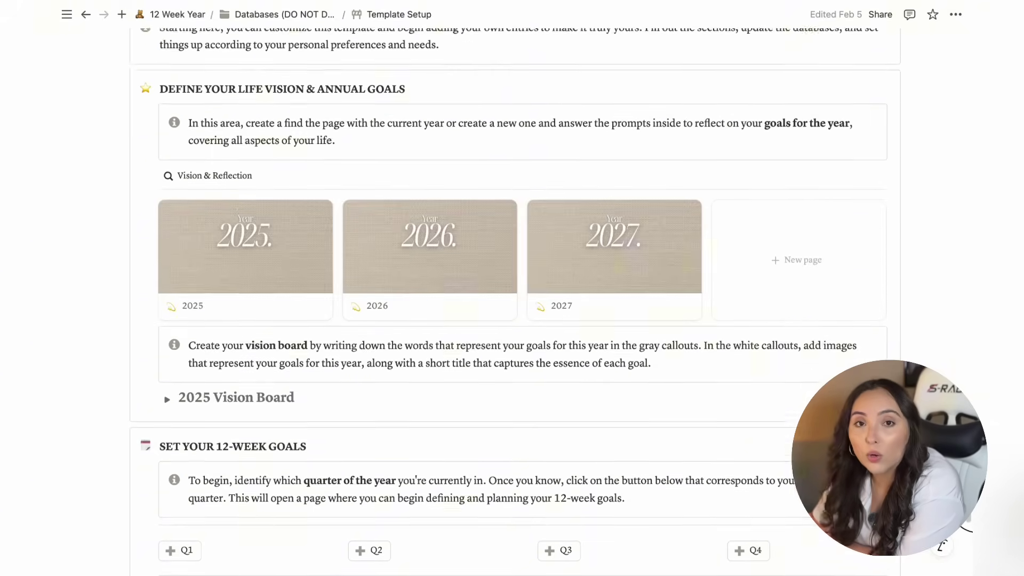
scroll(451, 446, "up", 8)
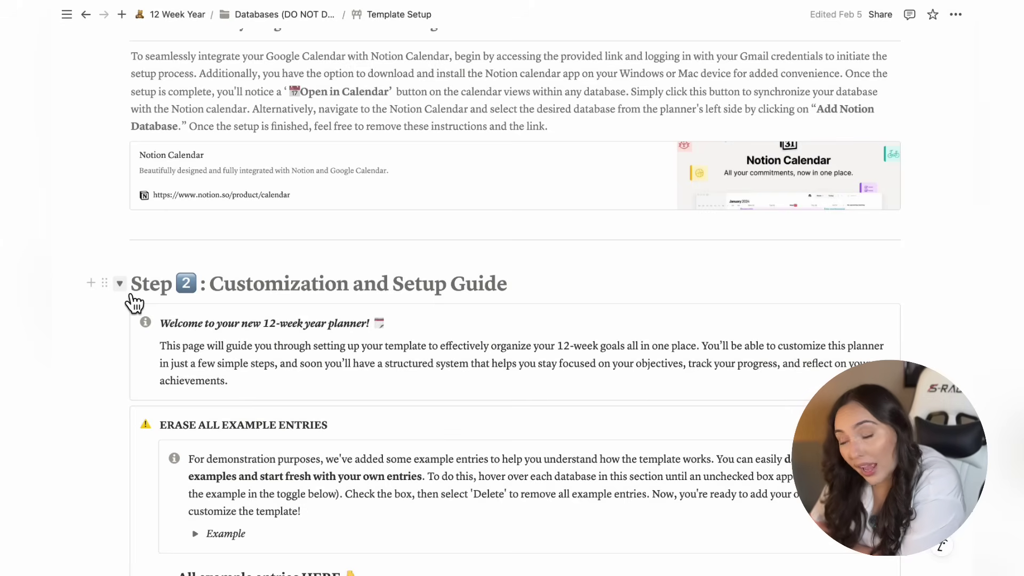
left_click(119, 284)
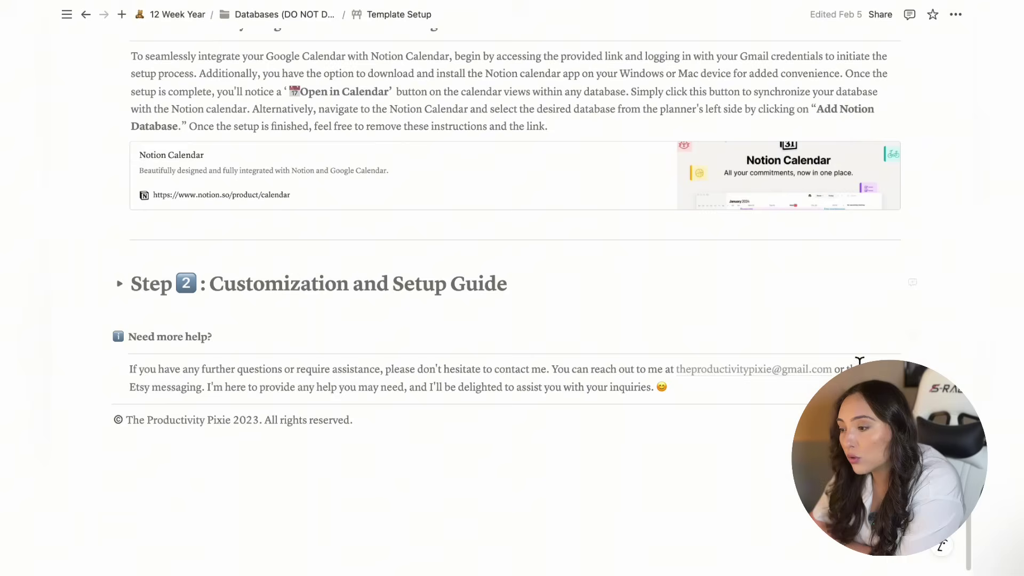
left_click_drag(964, 530, 961, 64)
left_click(120, 205)
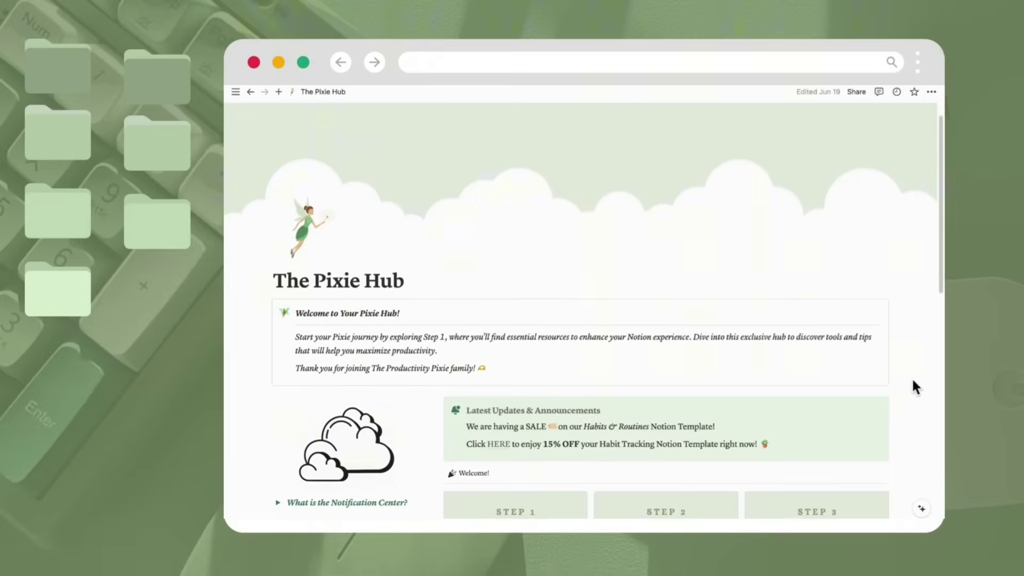
scroll(913, 380, "down", 4)
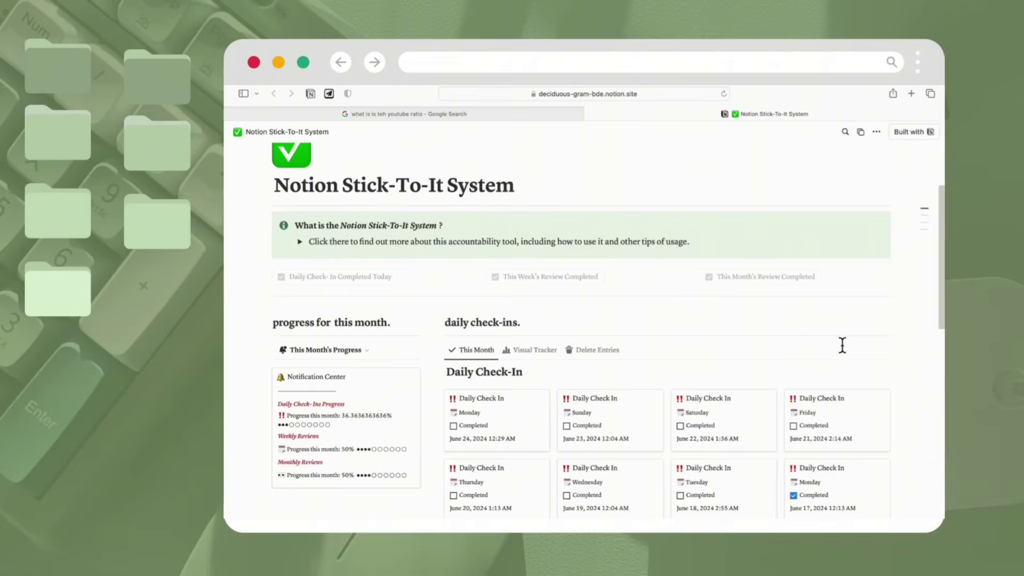
scroll(842, 348, "down", 6)
scroll(847, 346, "down", 2)
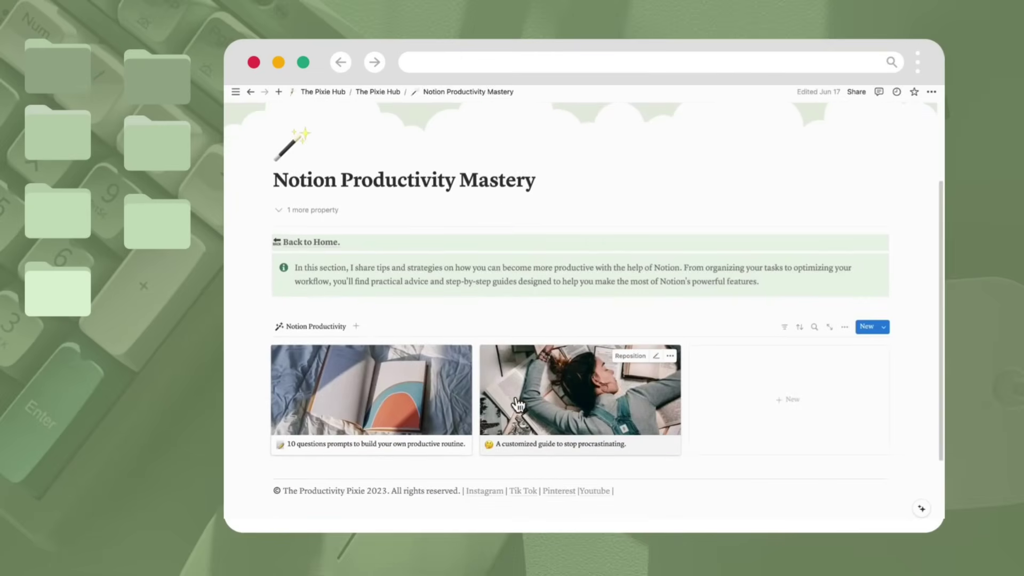
left_click(579, 394)
scroll(806, 450, "down", 10)
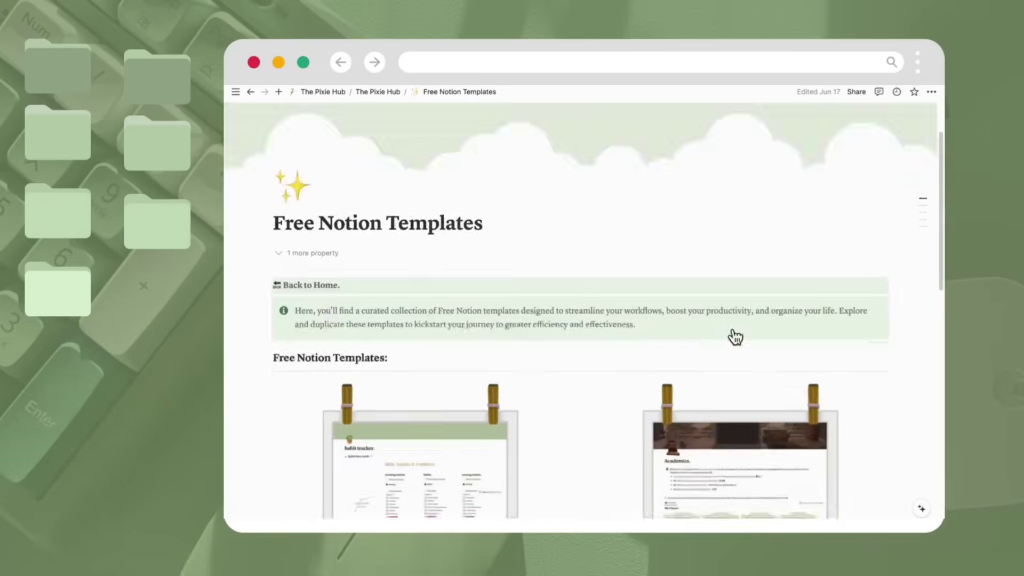
scroll(734, 337, "down", 5)
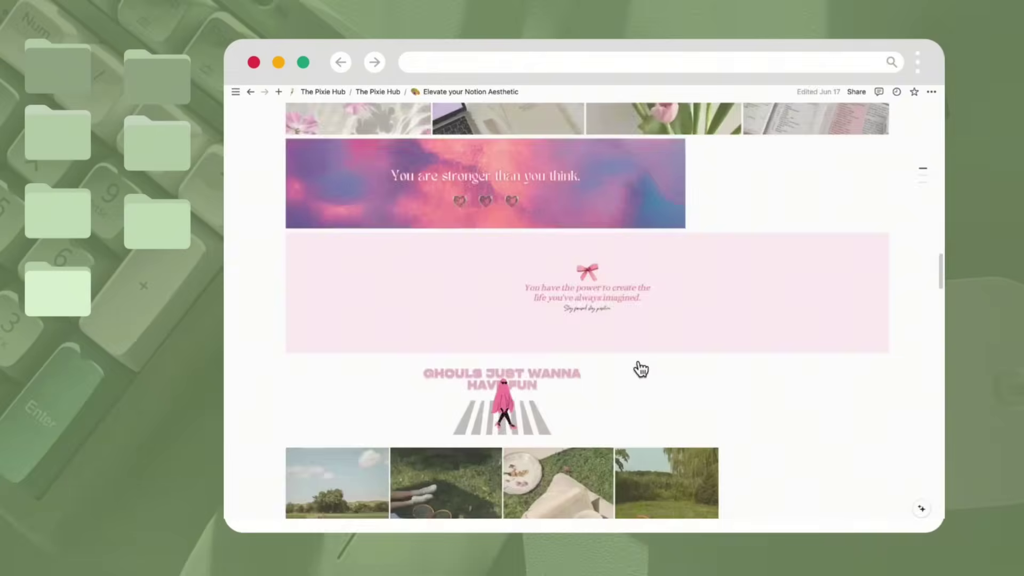
scroll(640, 371, "down", 15)
scroll(815, 328, "up", 15)
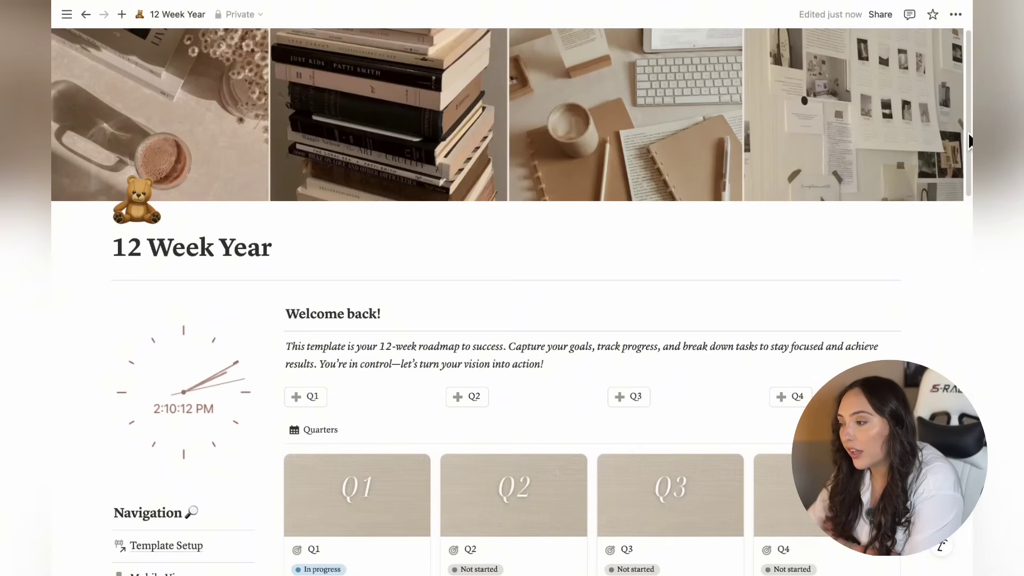
Open the Yearly Vision page from the home navigation
left_click_drag(970, 142, 971, 246)
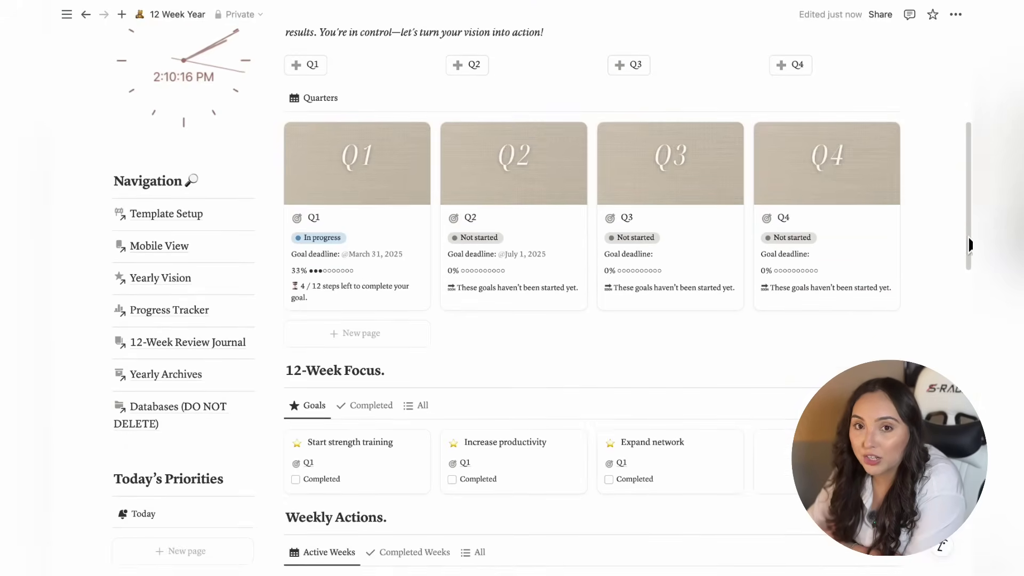
left_click(157, 278)
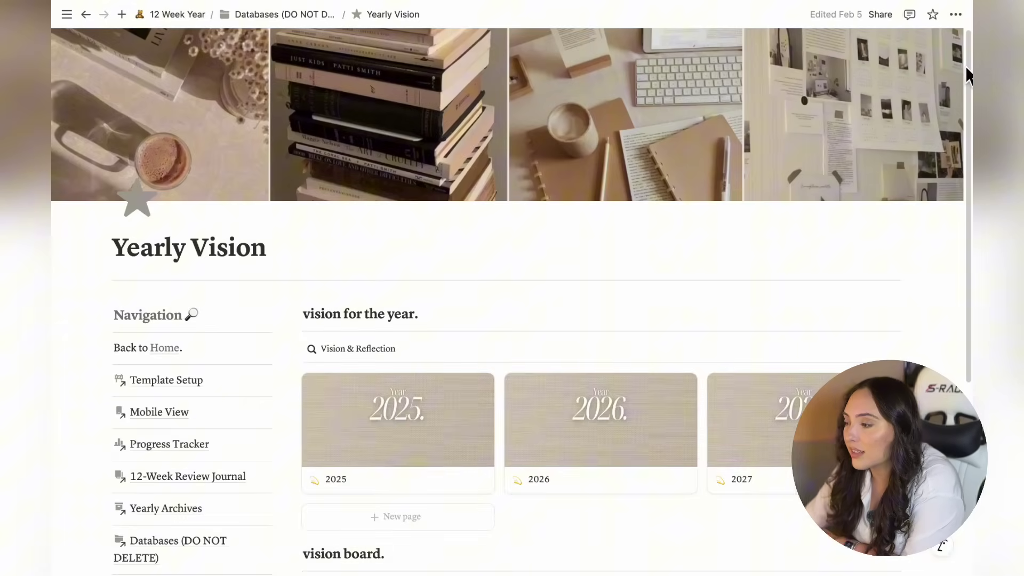
left_click_drag(967, 75, 959, 177)
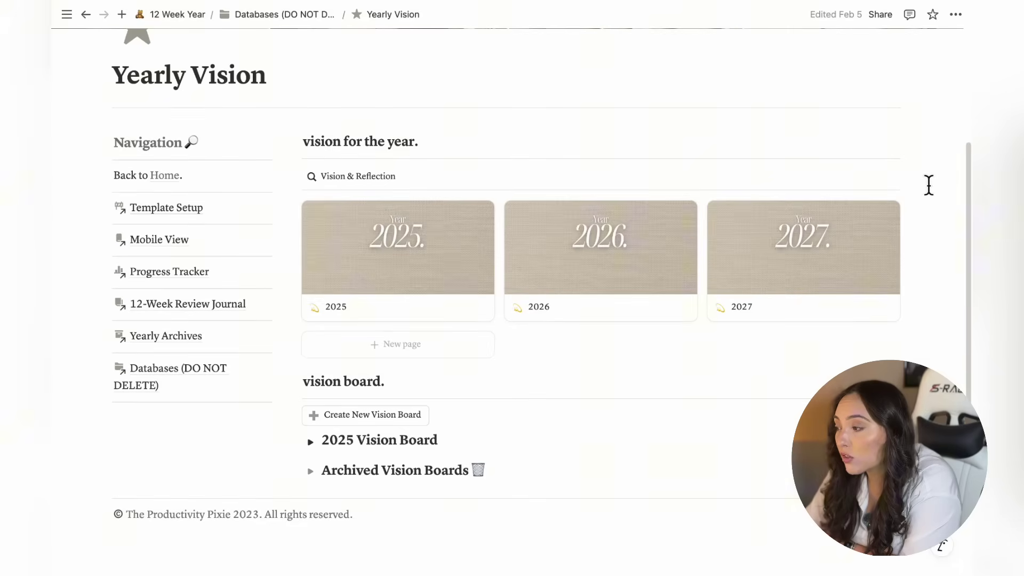
Check the new-entry templates list, close it, and open the 2025 card in peek view
left_click(892, 178)
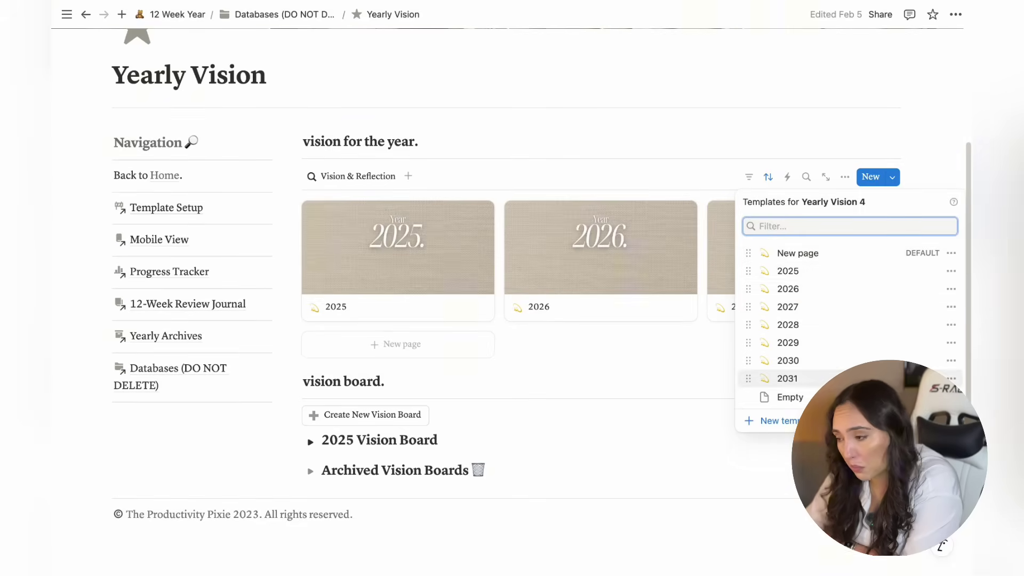
left_click(470, 182)
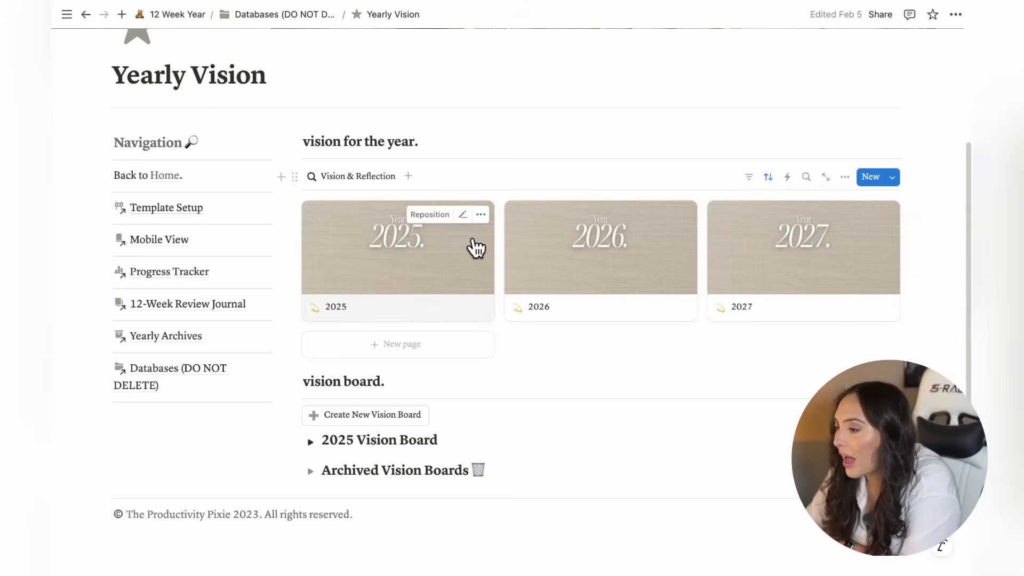
left_click(473, 243)
Scroll the 2025 page past six example goals to the reflection questions and select the Yearly Vision link
left_click_drag(821, 117, 815, 437)
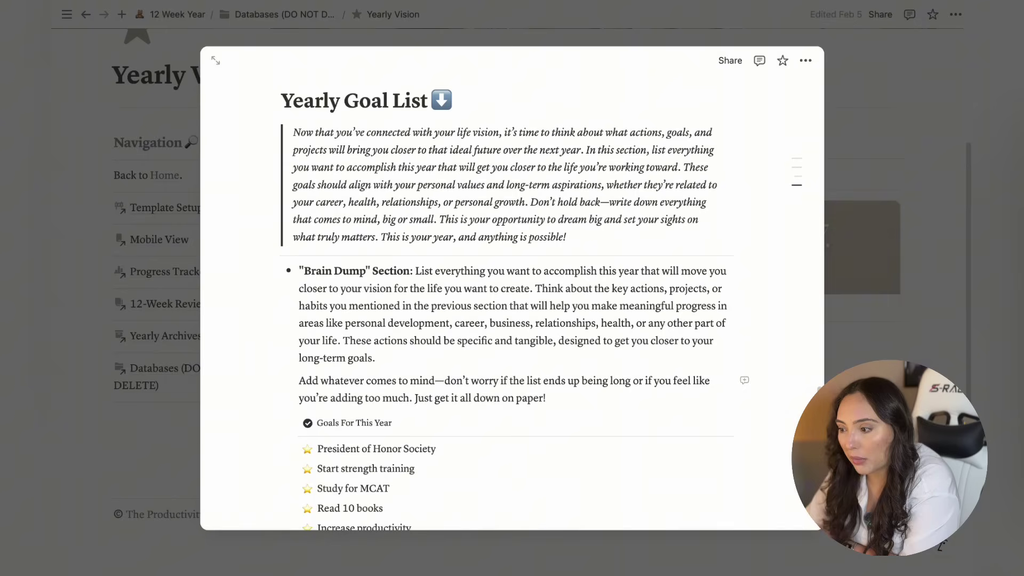
scroll(805, 430, "down", 5)
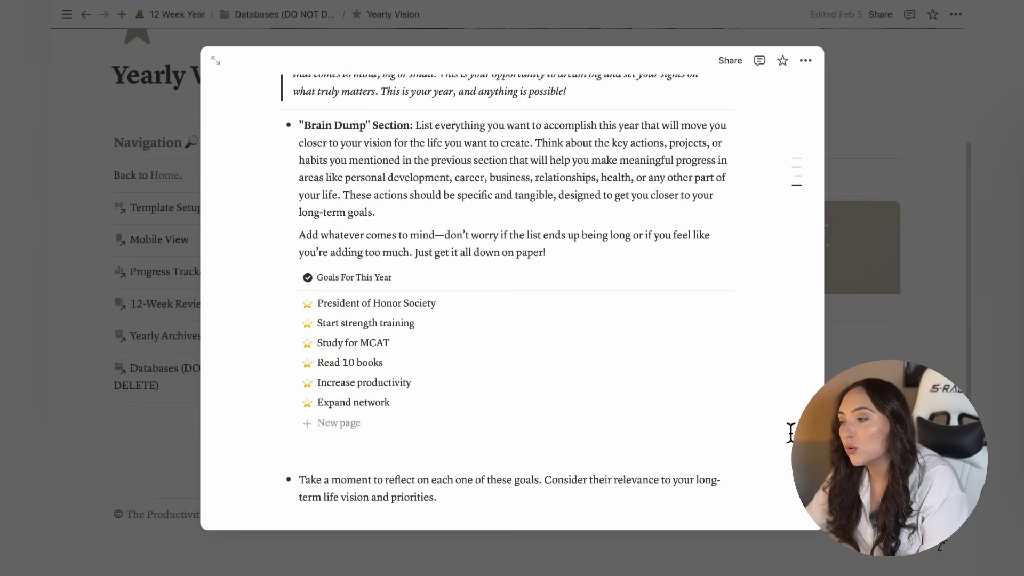
scroll(540, 431, "down", 10)
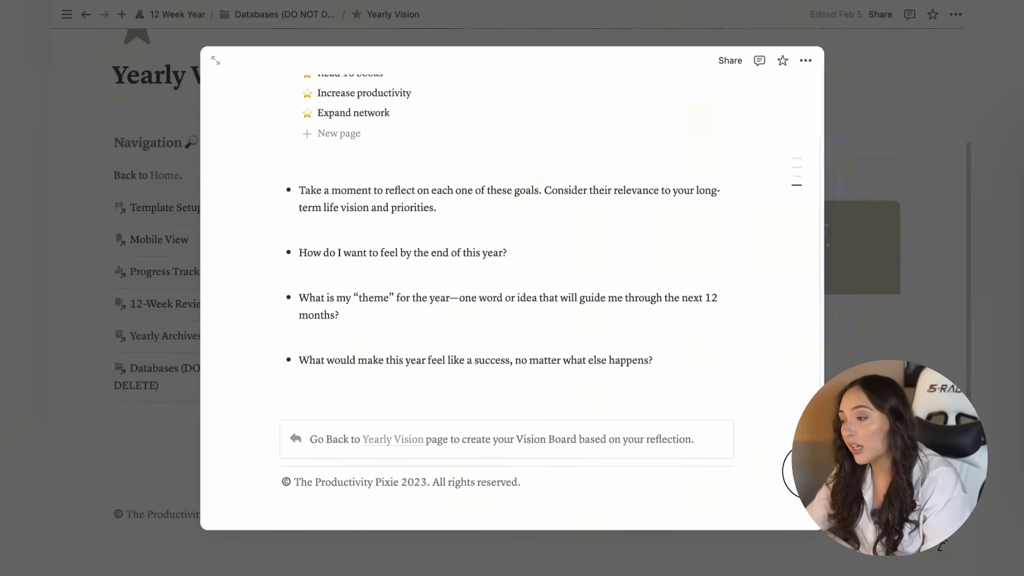
left_click_drag(394, 436, 502, 435)
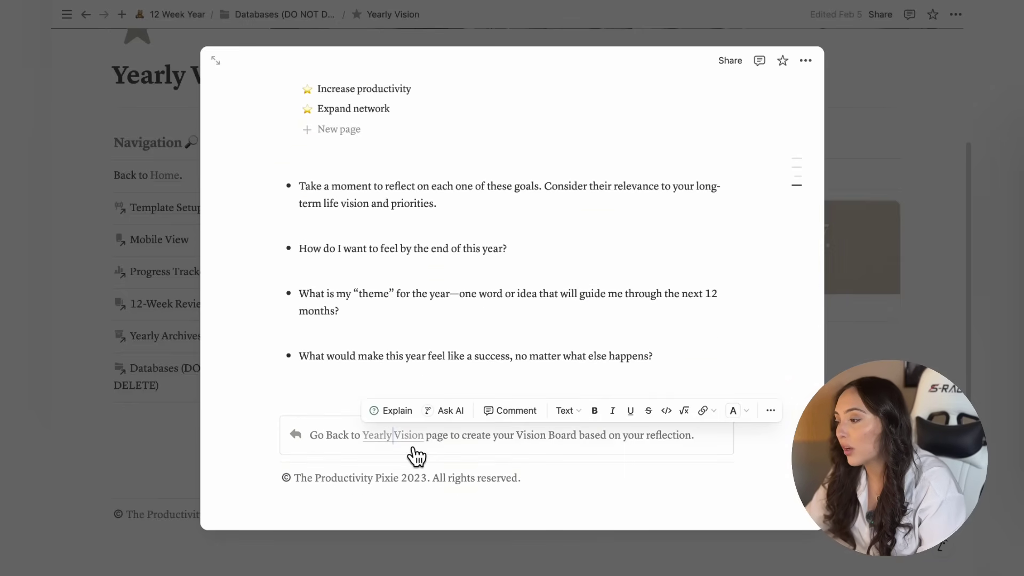
Go back to the full Yearly Vision page and expand the 2025 Vision Board
left_click(412, 447)
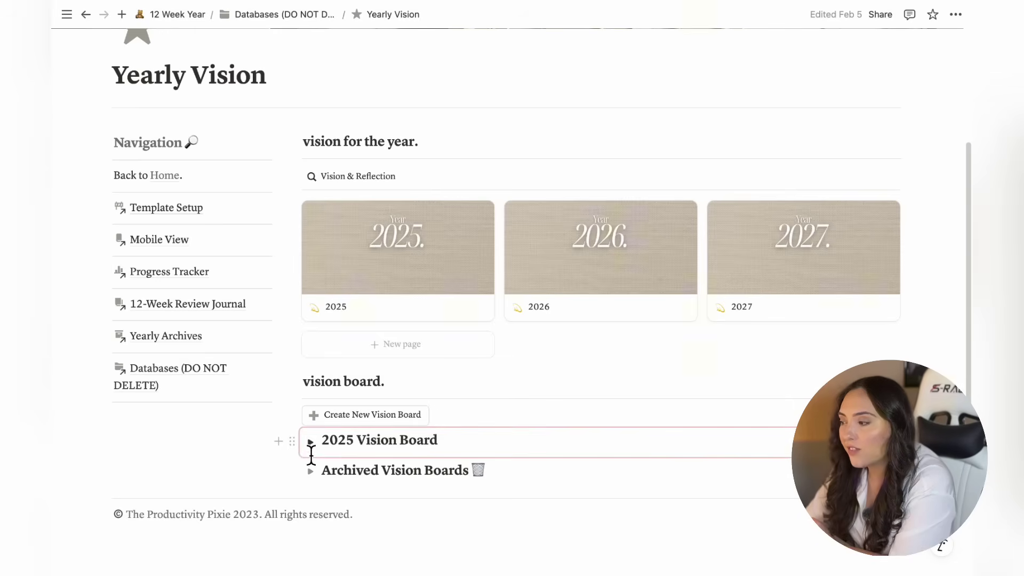
left_click(566, 428)
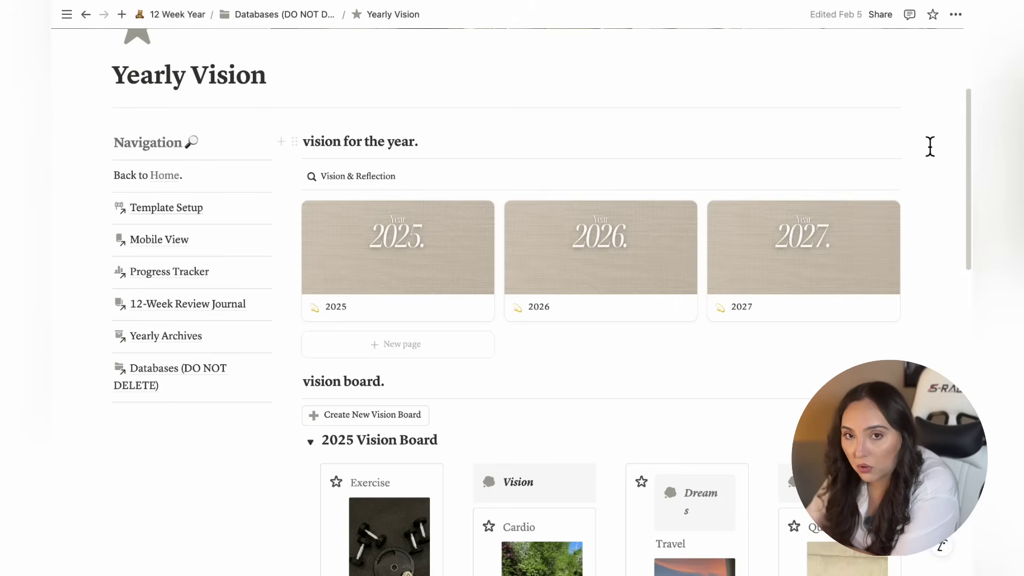
left_click_drag(966, 139, 960, 245)
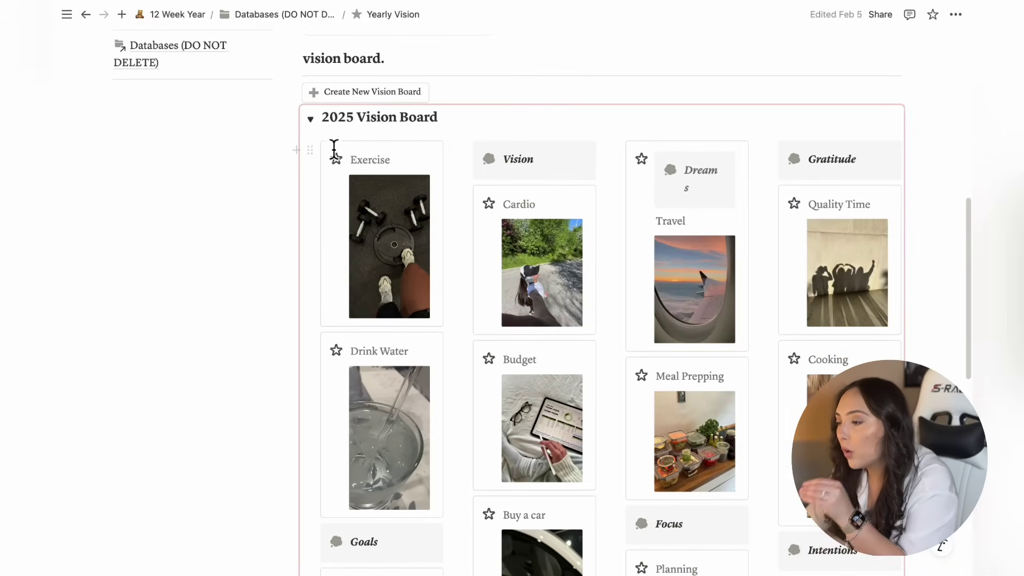
Move the 2025 Vision Board into Archived Vision Boards, undo the move, and re-expand it
left_click(310, 119)
left_click(450, 320)
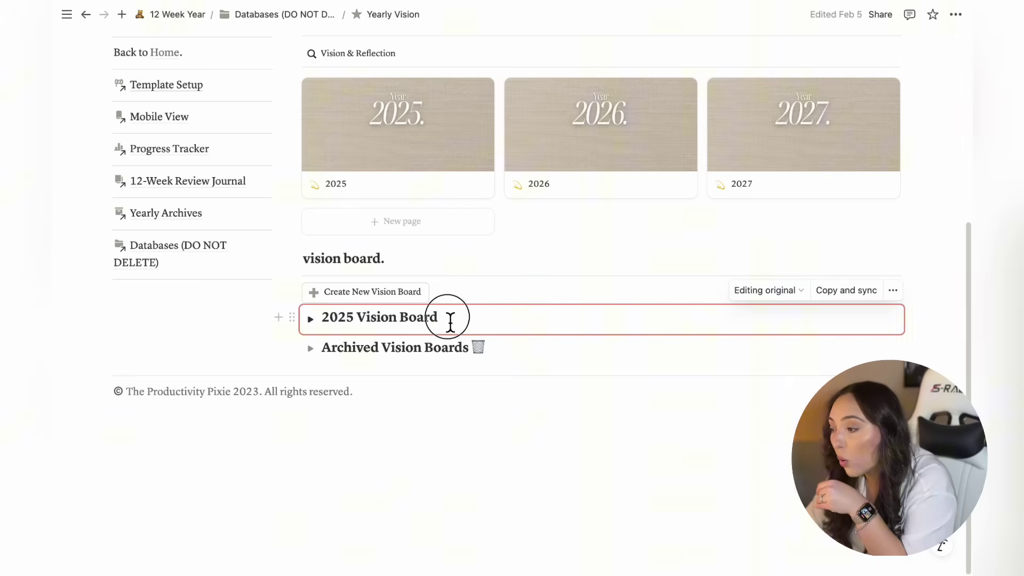
left_click_drag(406, 322, 347, 352)
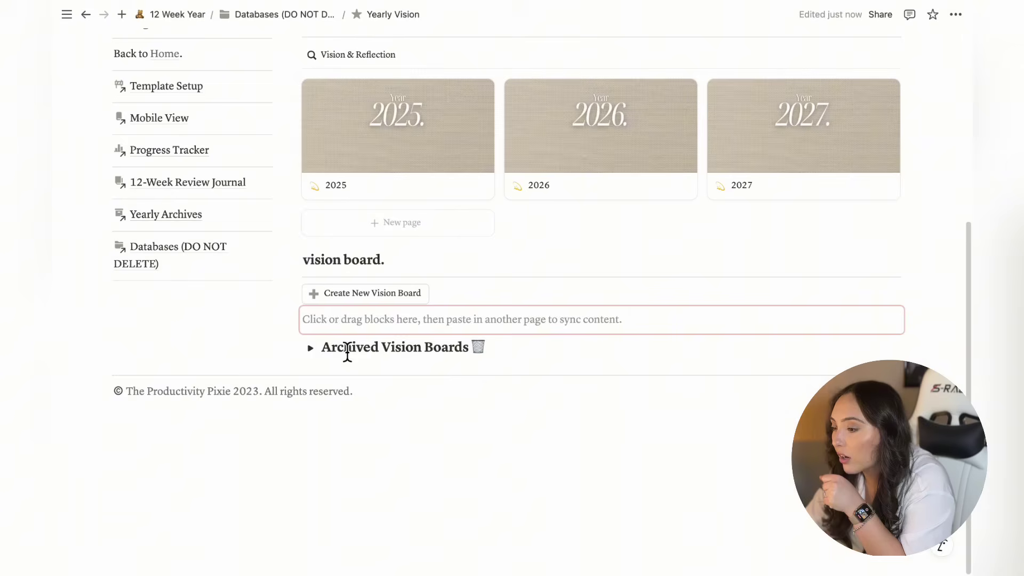
left_click(311, 348)
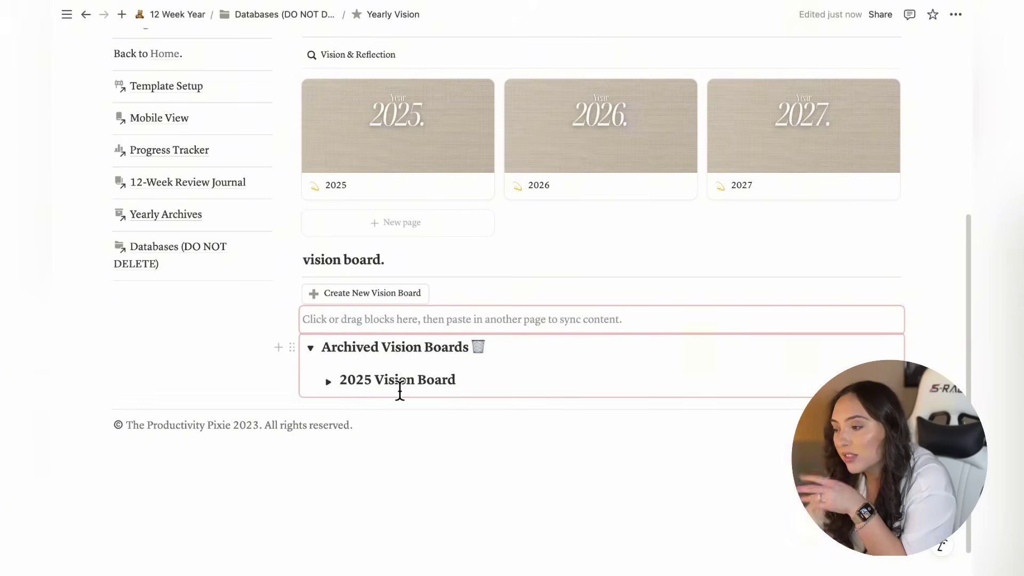
key("ctrl+z")
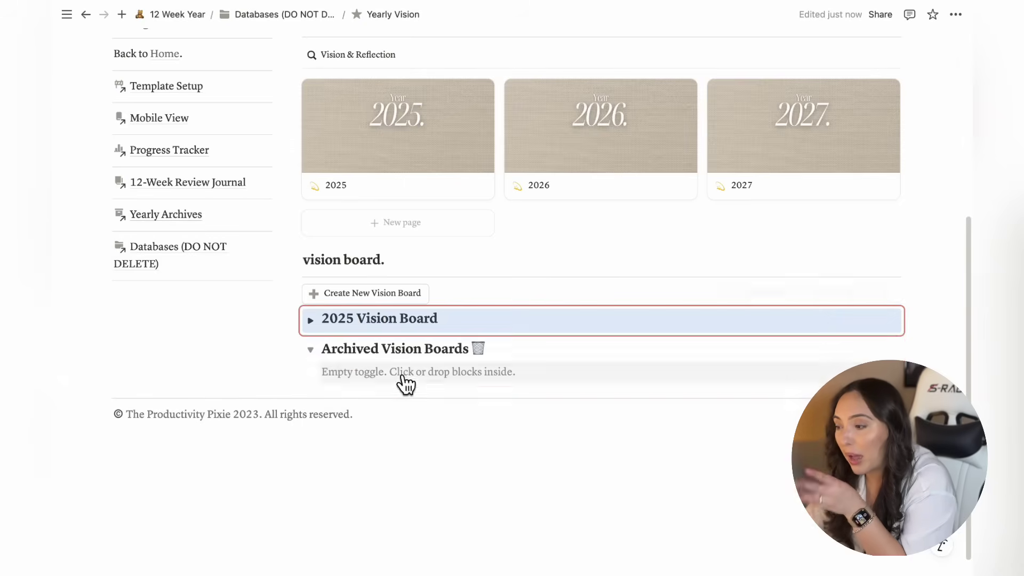
left_click(311, 349)
left_click(322, 325)
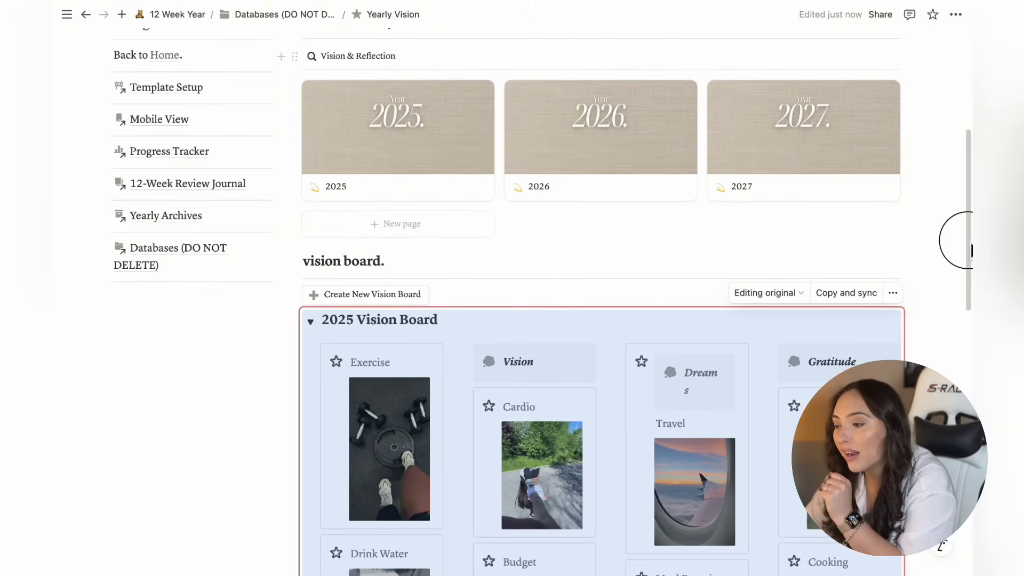
left_click_drag(971, 250, 968, 160)
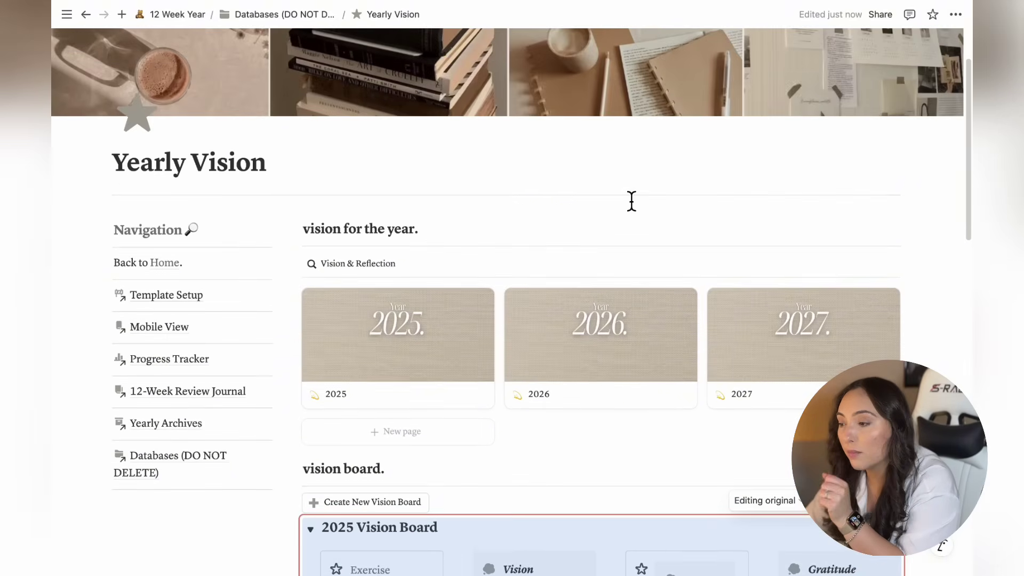
Back on the 12 Week Year home page, collapse the Vision Board section's 2025 Vision Board toggle
left_click(179, 264)
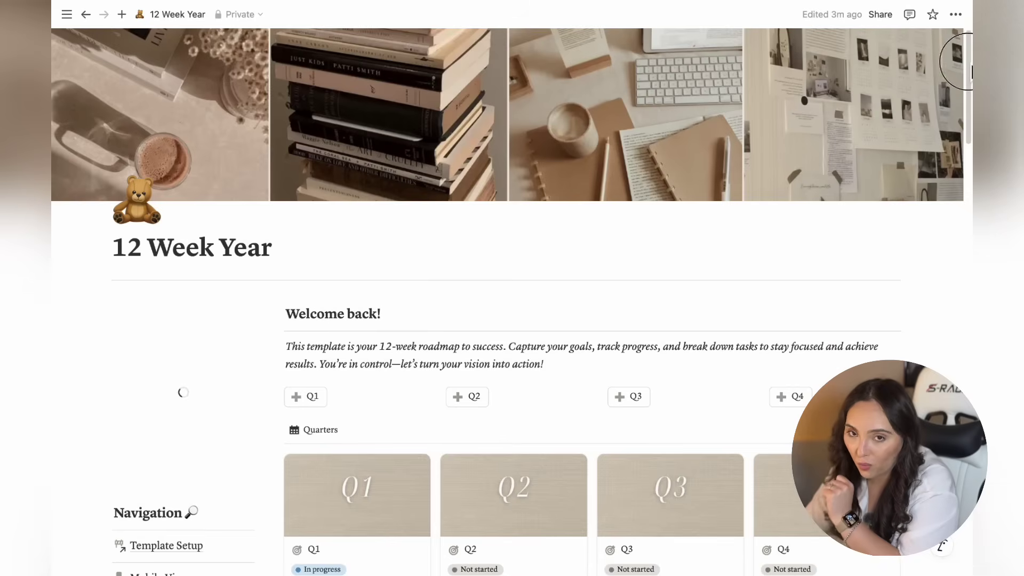
left_click_drag(971, 72, 966, 376)
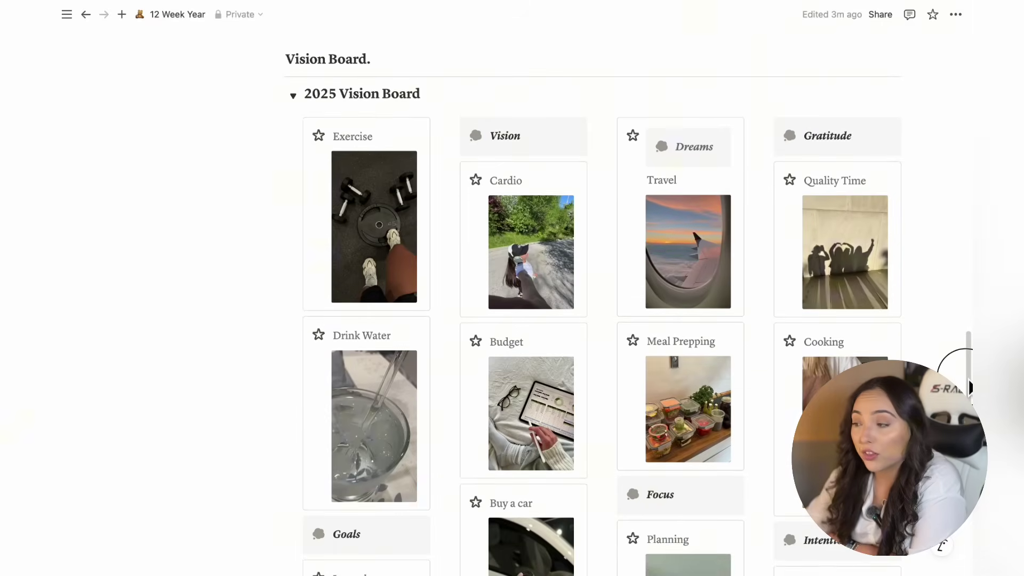
left_click(293, 96)
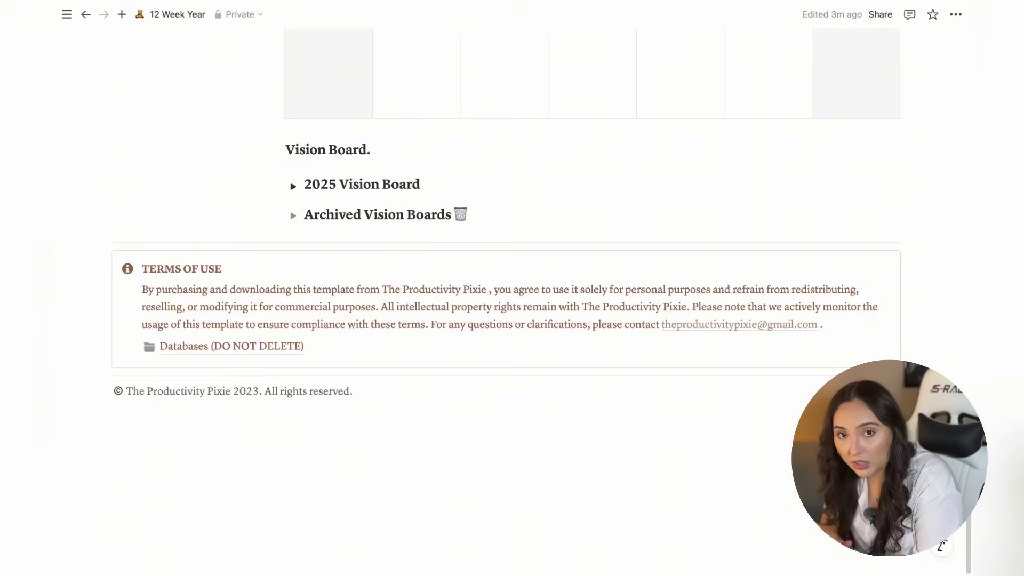
left_click_drag(968, 544, 966, 53)
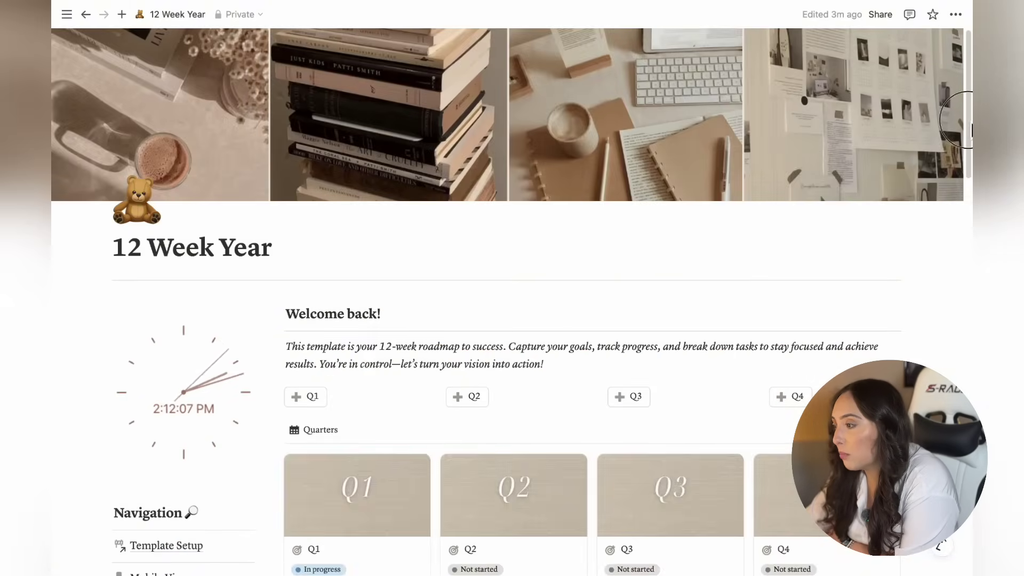
Glance at the Quarters gallery's templates list, then open the Q1 card
scroll(955, 153, "down", 1)
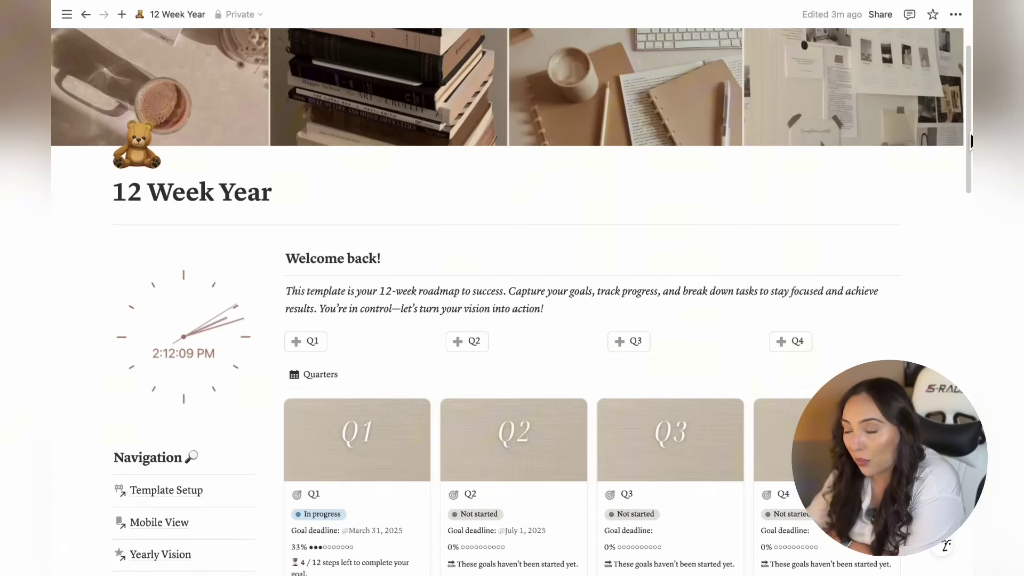
scroll(971, 141, "up", 1)
scroll(971, 141, "down", 2)
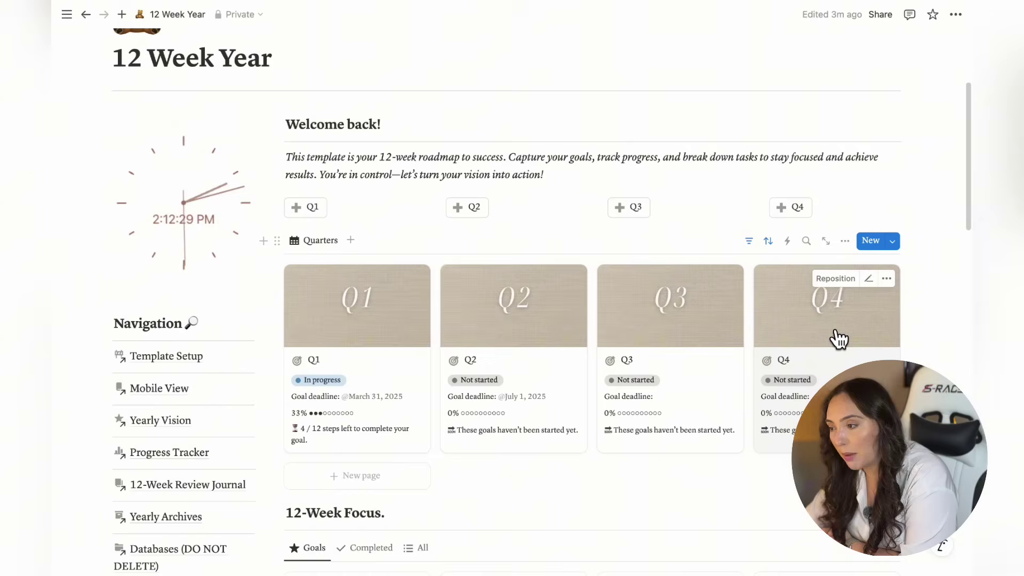
left_click(893, 243)
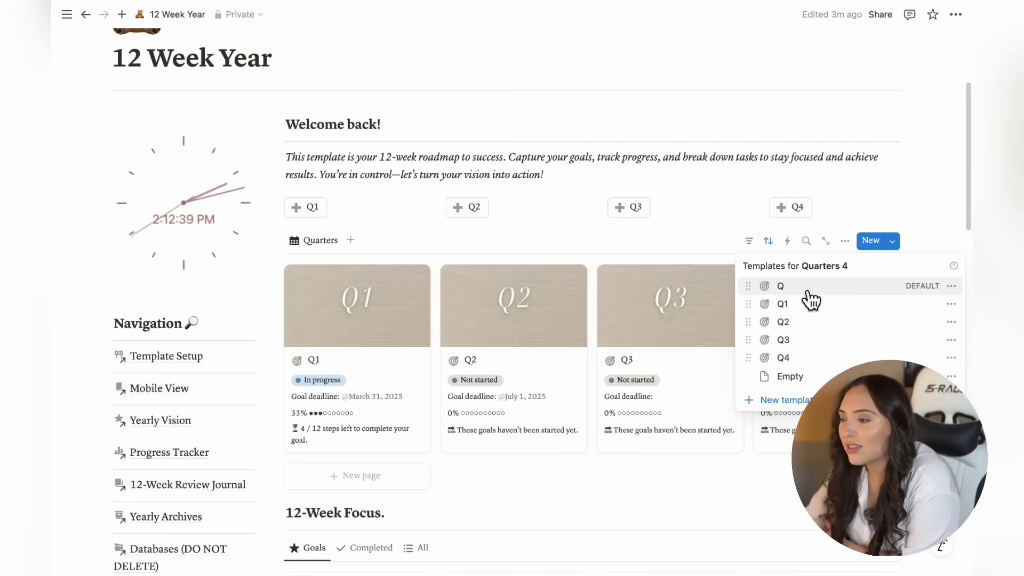
left_click(658, 248)
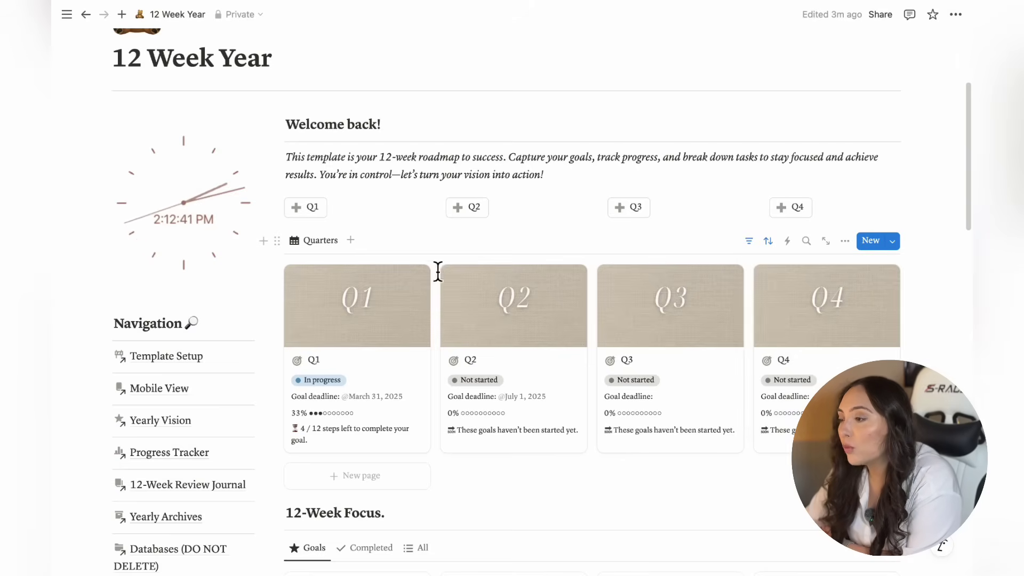
left_click(374, 326)
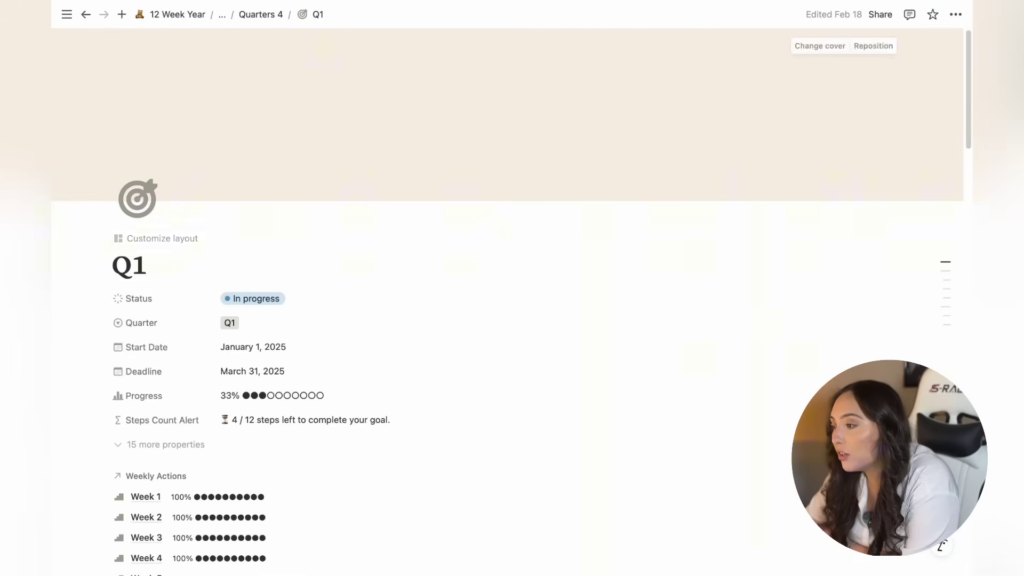
List all Weeks 1–12 under Q1's Weekly Actions, keeping its 15 extra properties hidden
left_click_drag(971, 98, 967, 129)
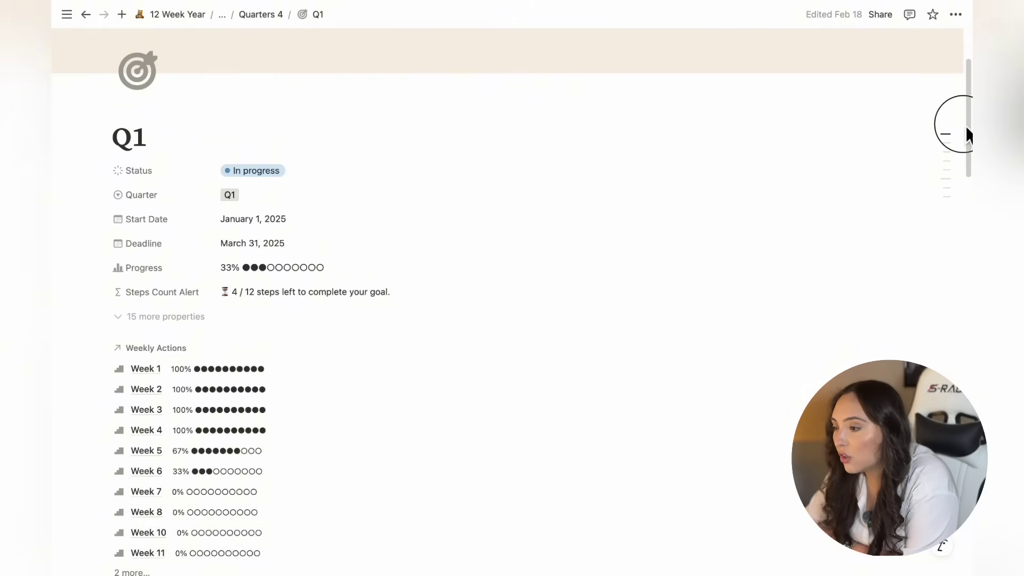
left_click(154, 572)
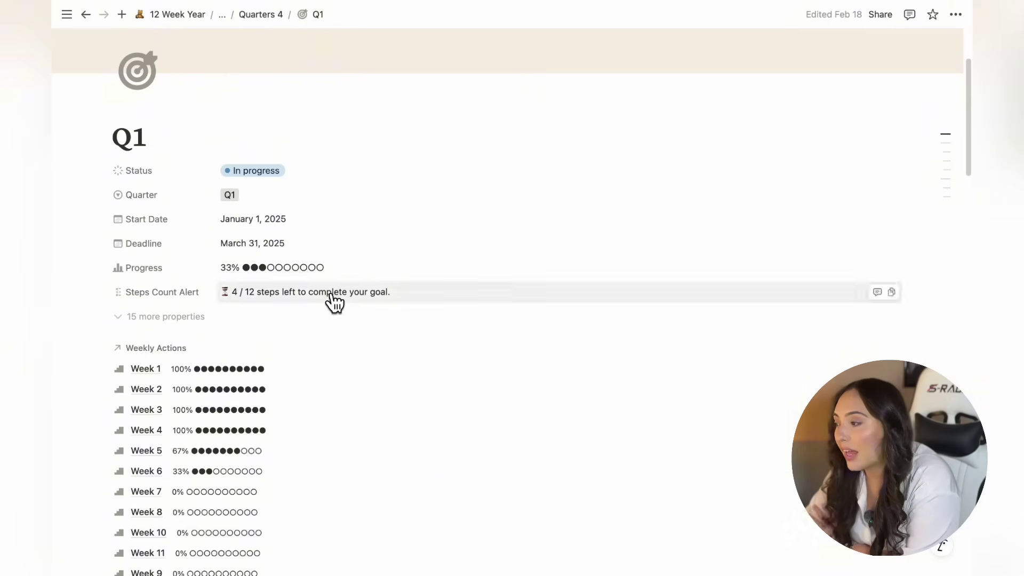
left_click(166, 317)
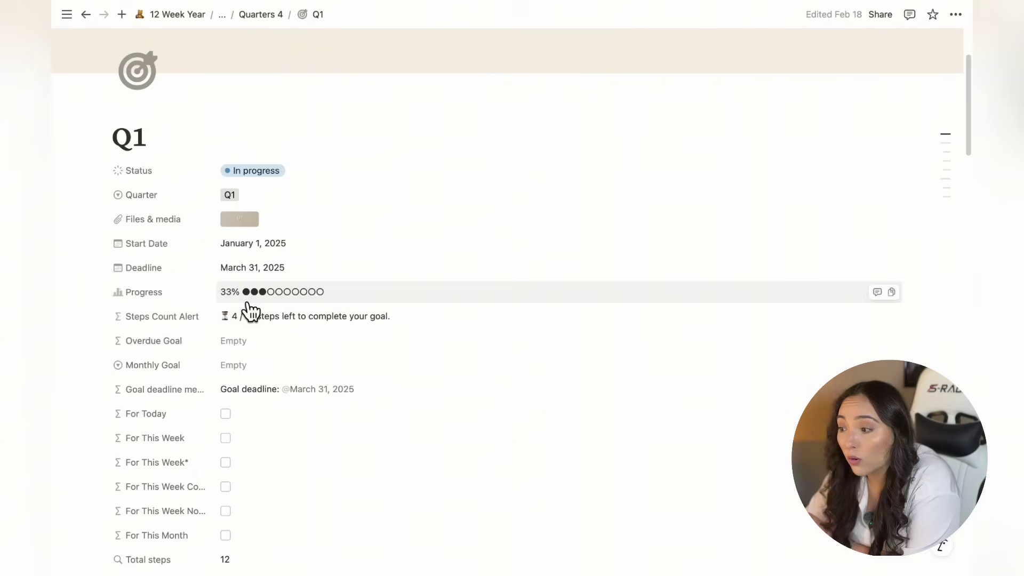
scroll(262, 377, "up", 2)
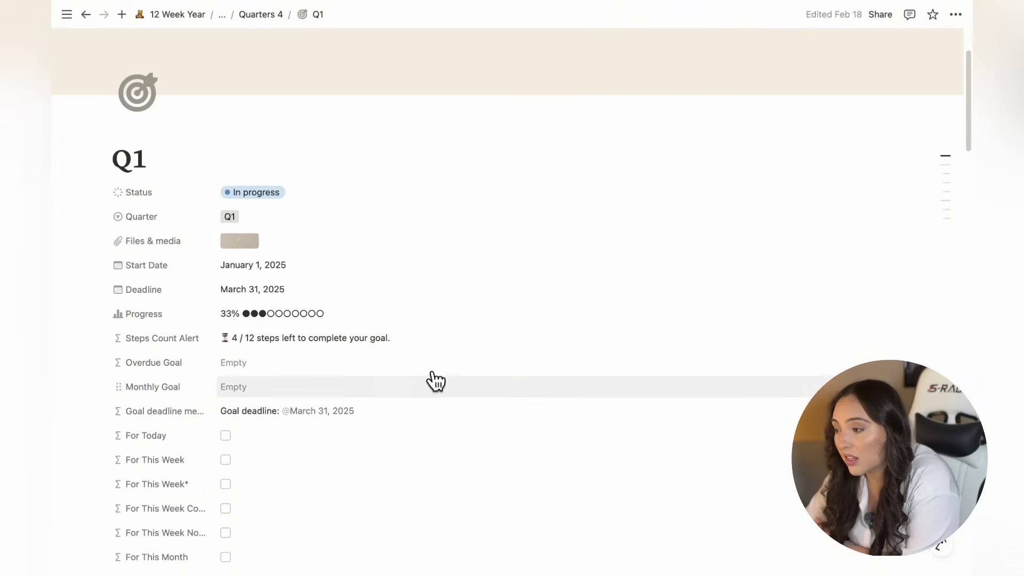
left_click_drag(972, 132, 972, 166)
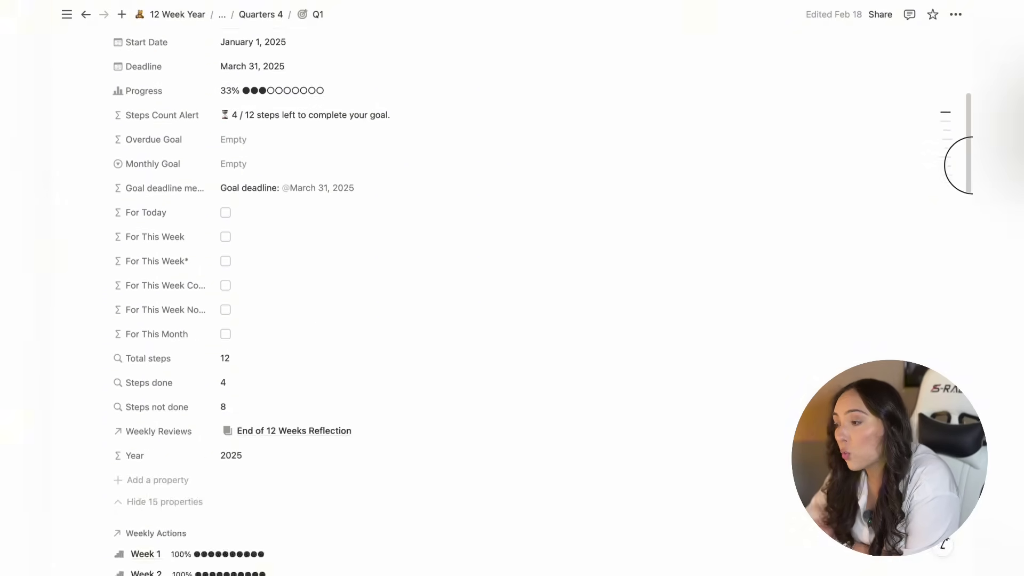
left_click(200, 507)
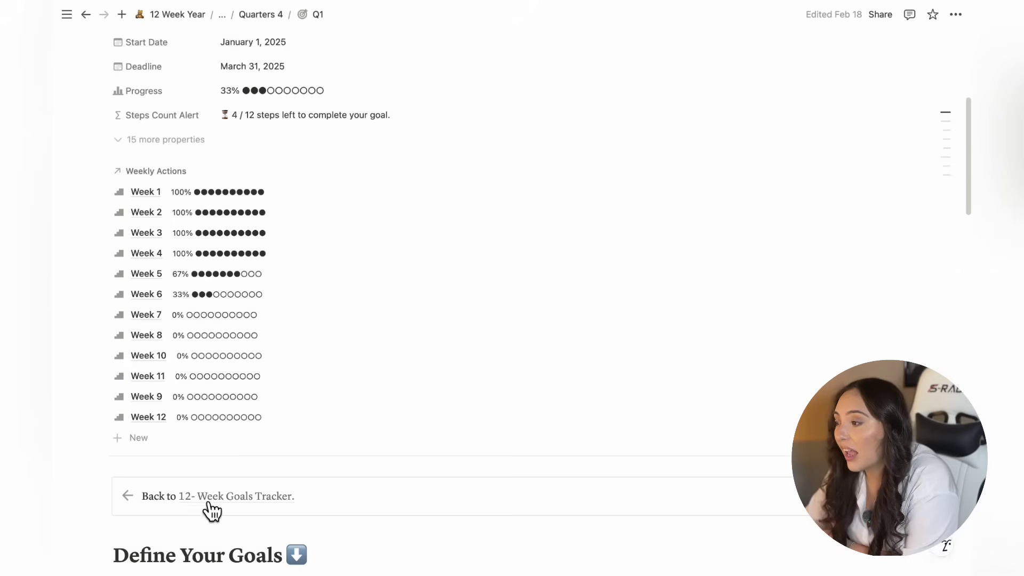
scroll(344, 208, "up", 5)
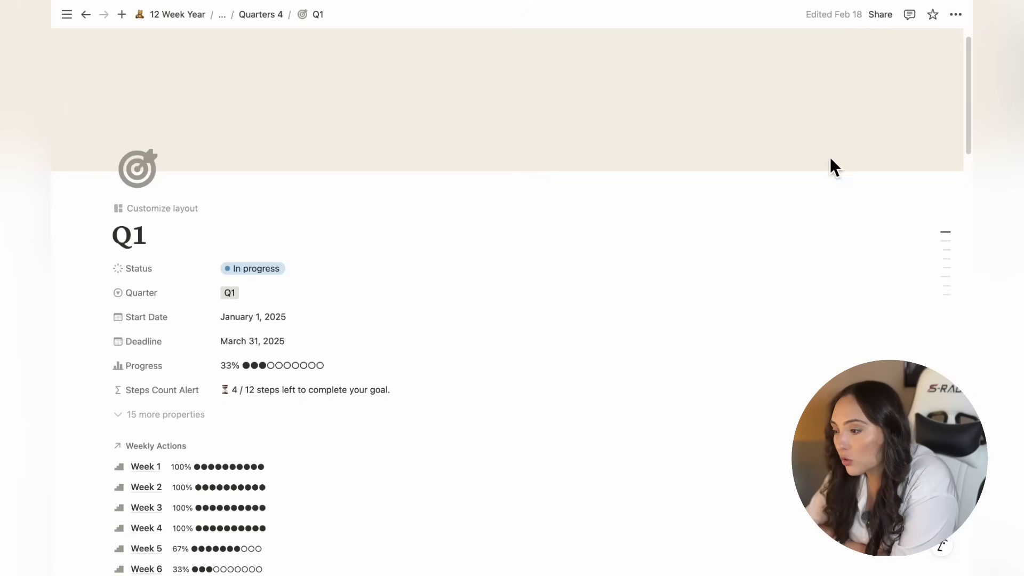
left_click_drag(963, 110, 965, 273)
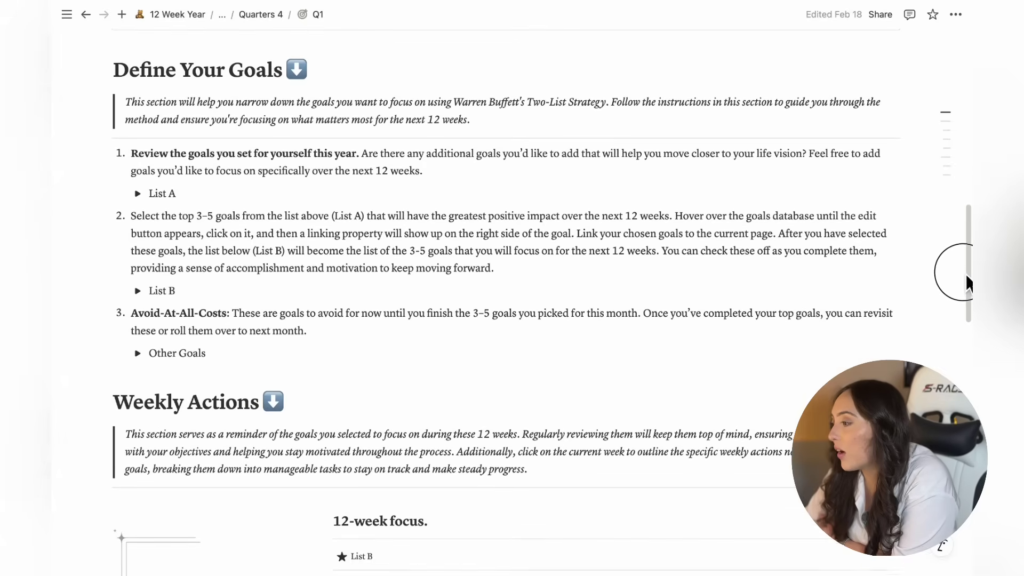
Expand List A and link the 'Read 10 books' goal to the Q1 planning page
left_click(138, 195)
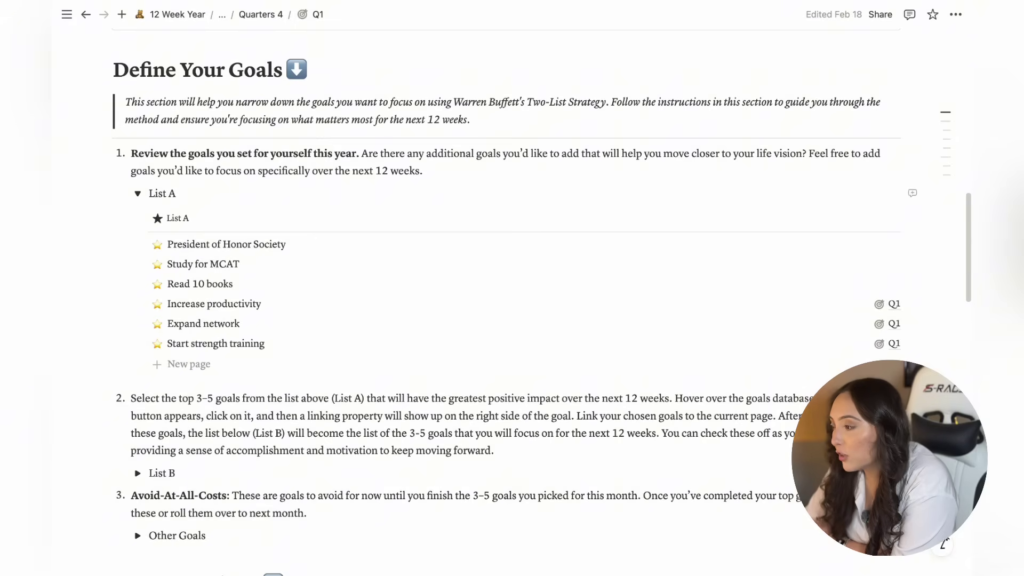
left_click_drag(969, 233, 970, 230)
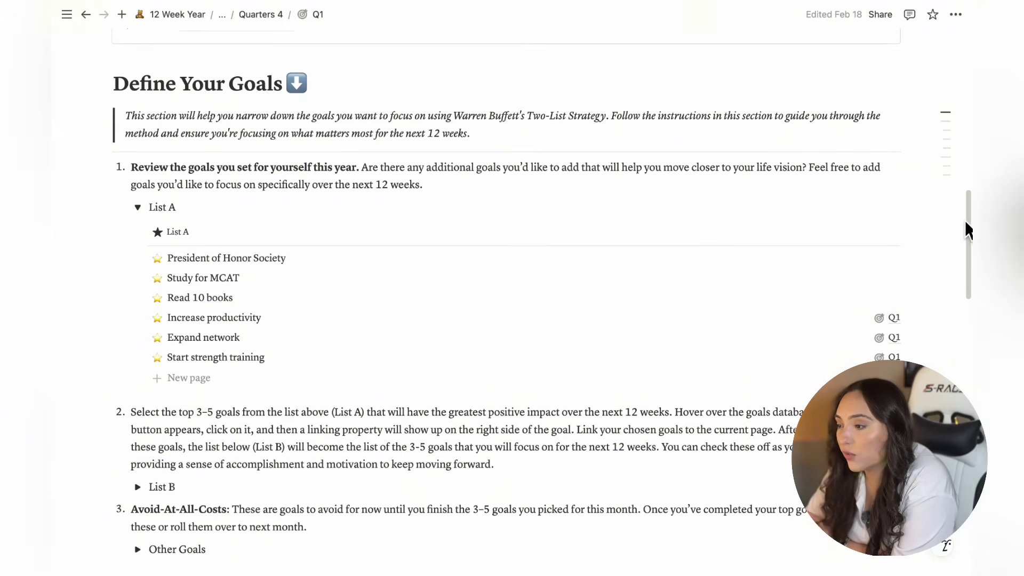
scroll(970, 231, "down", 1)
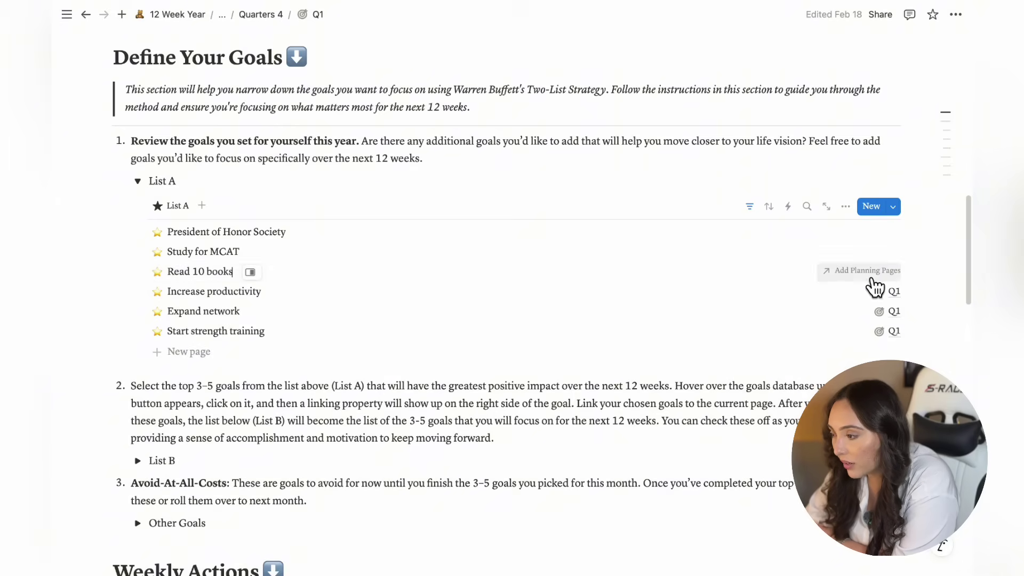
left_click(853, 272)
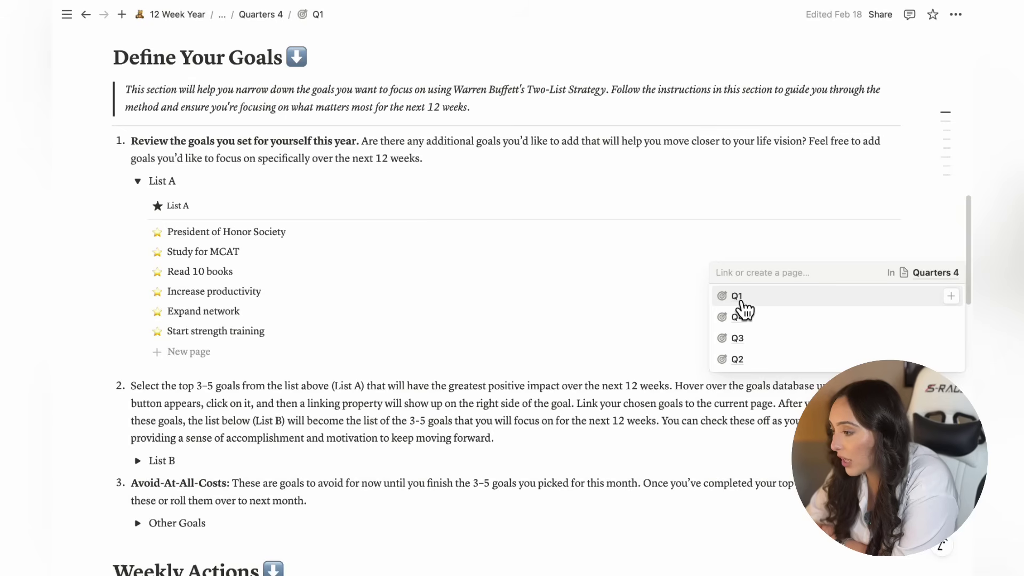
left_click(743, 298)
left_click(781, 251)
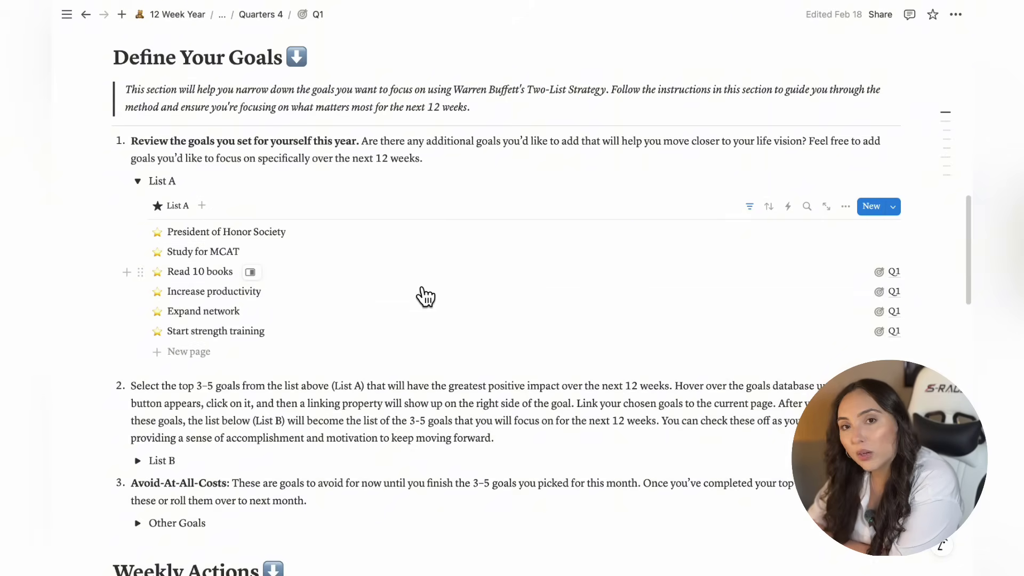
Review List B and Other Goals, then collapse Other Goals, List B and List A
left_click(138, 460)
left_click_drag(969, 274, 970, 339)
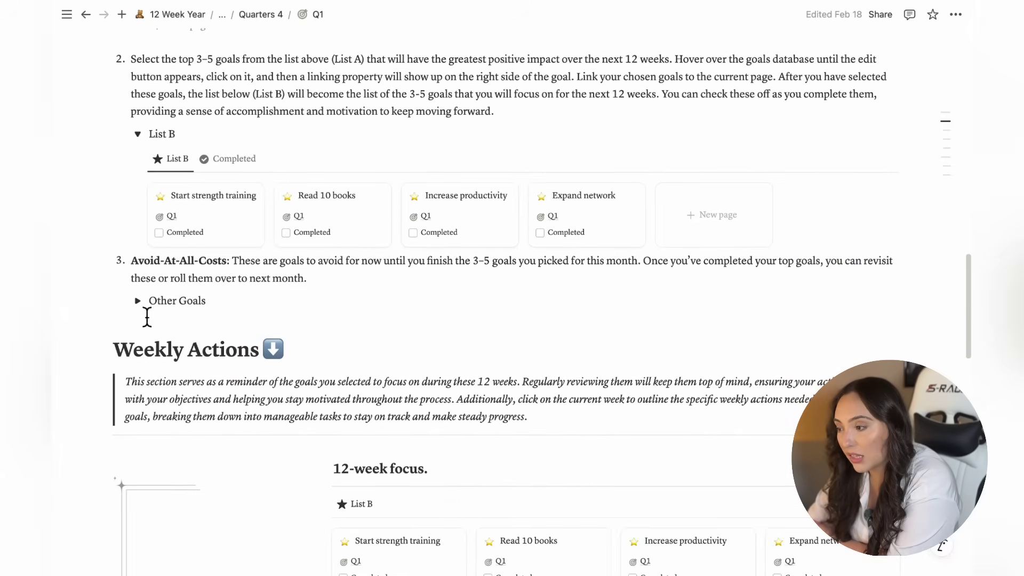
left_click(137, 301)
left_click_drag(970, 319, 970, 275)
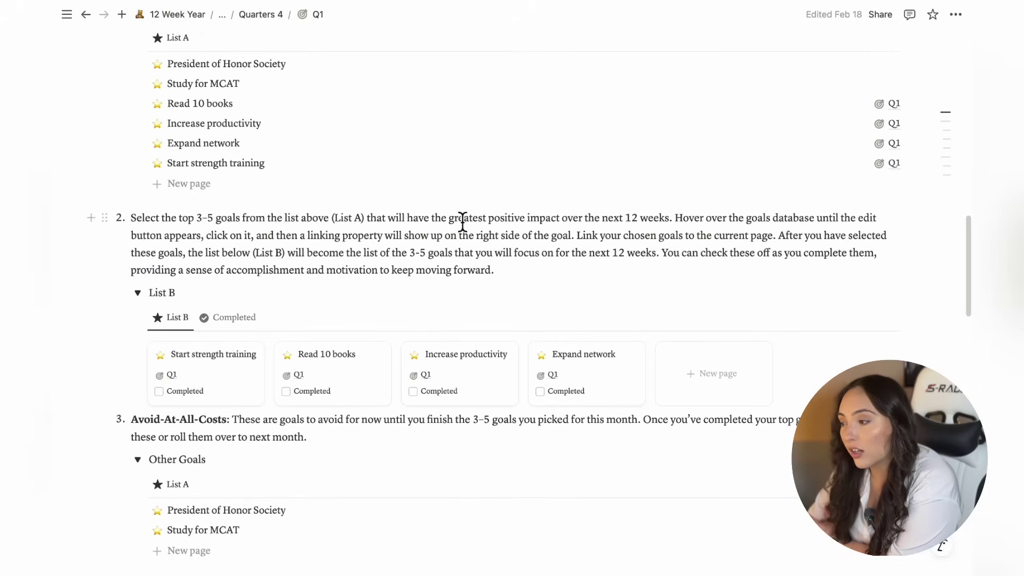
mouse_move(234, 515)
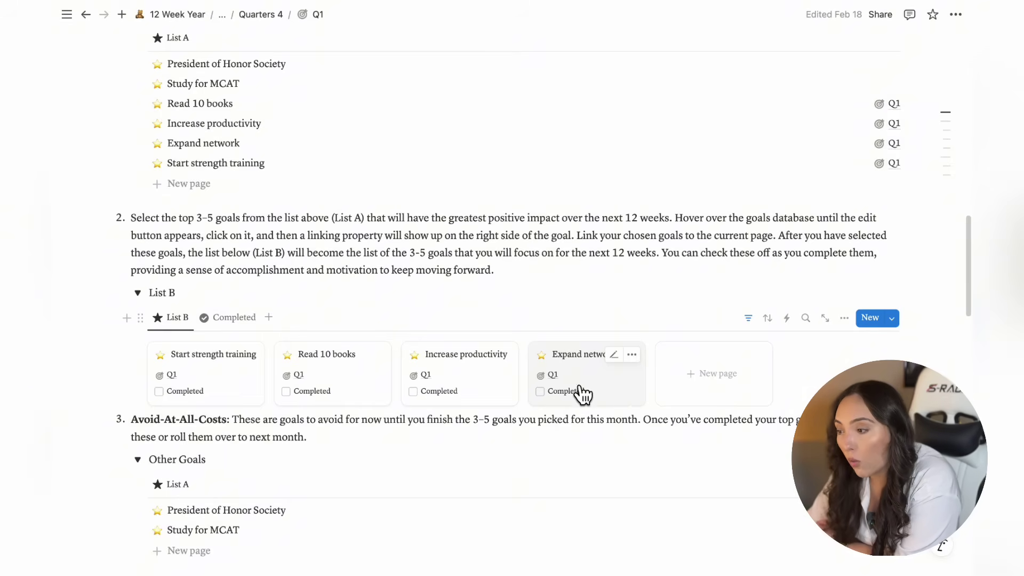
left_click(140, 460)
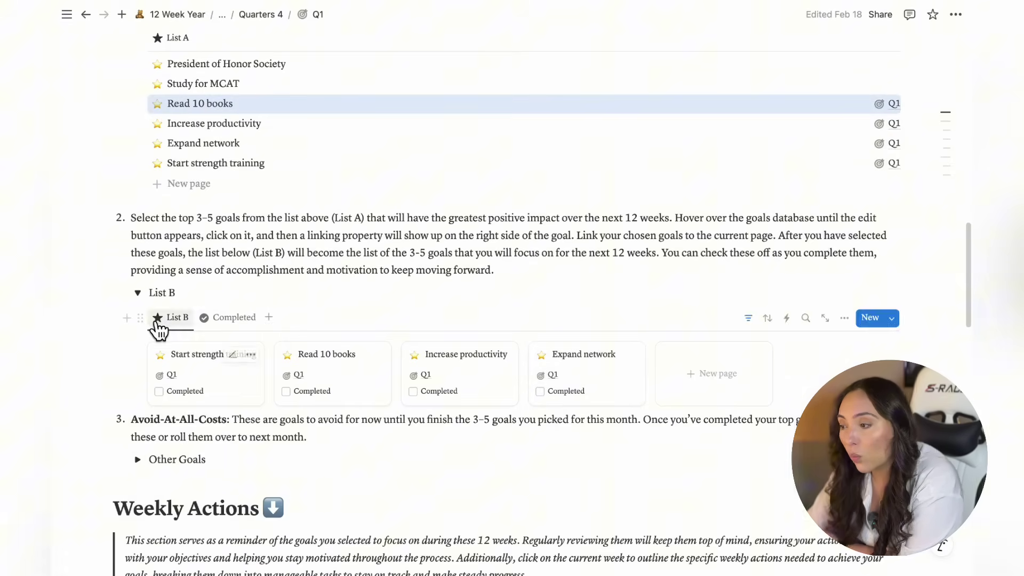
left_click(139, 292)
scroll(219, 171, "up", 5)
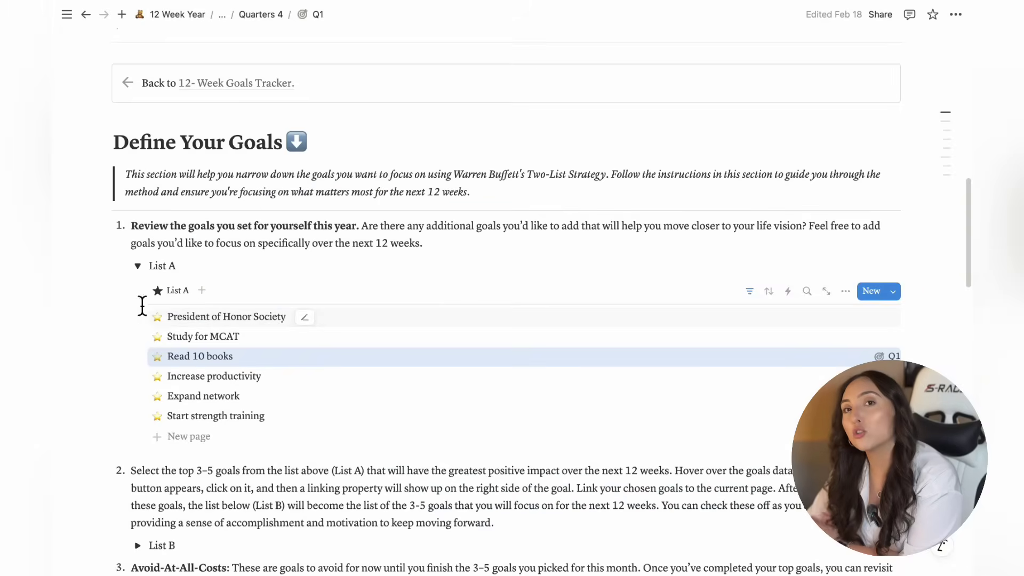
left_click(137, 244)
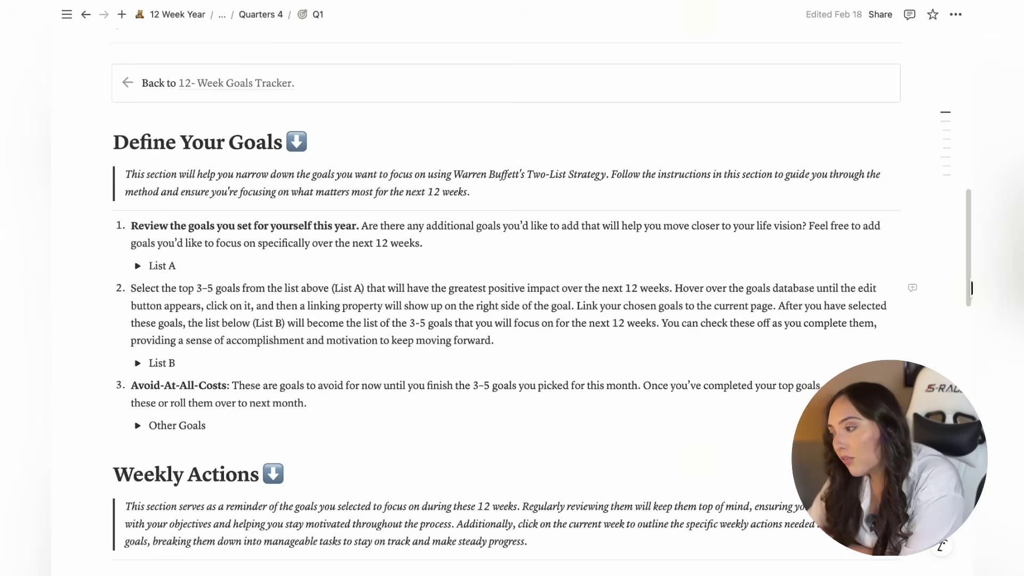
scroll(970, 299, "down", 2)
left_click_drag(970, 299, 969, 395)
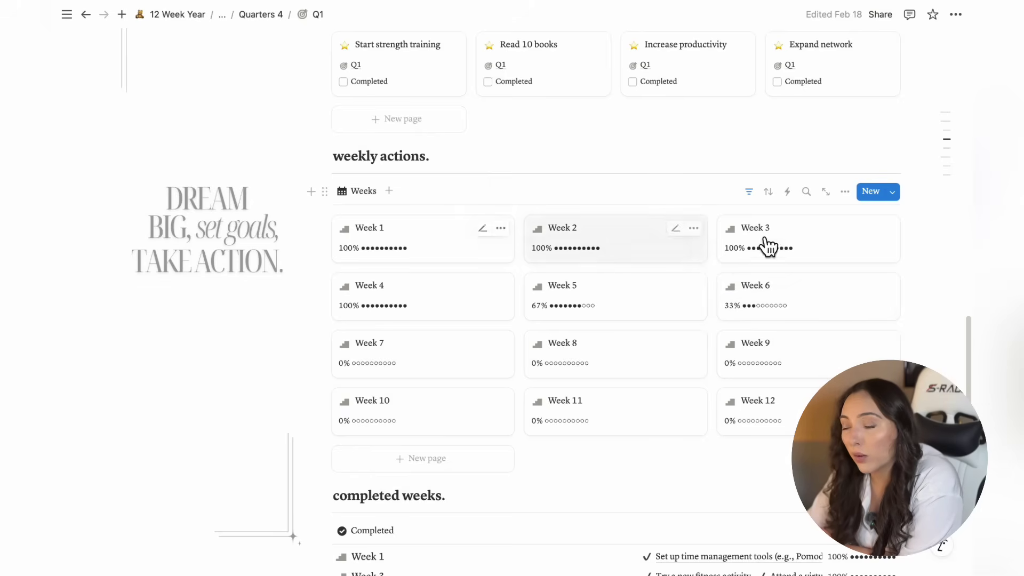
left_click(893, 193)
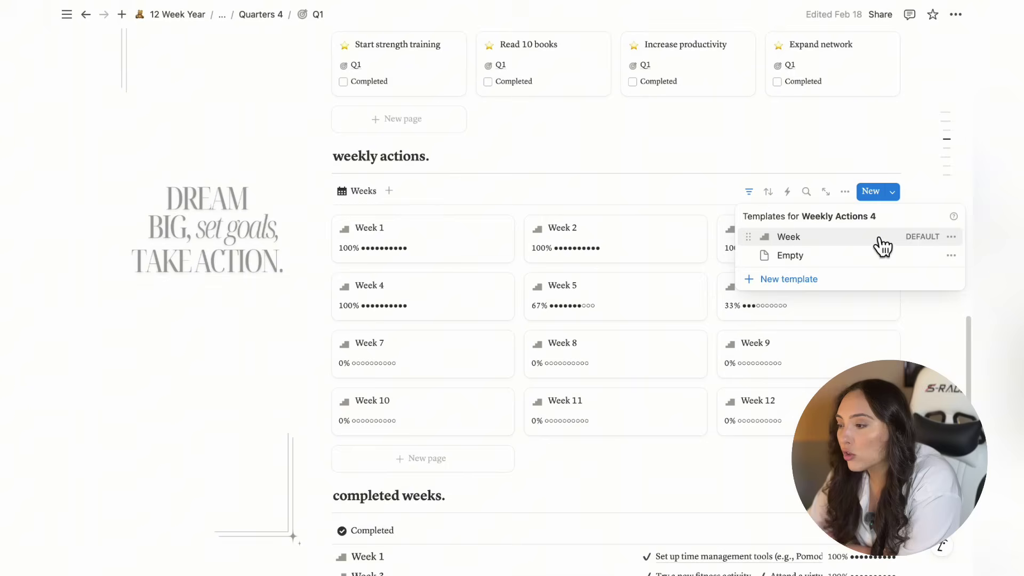
left_click(469, 175)
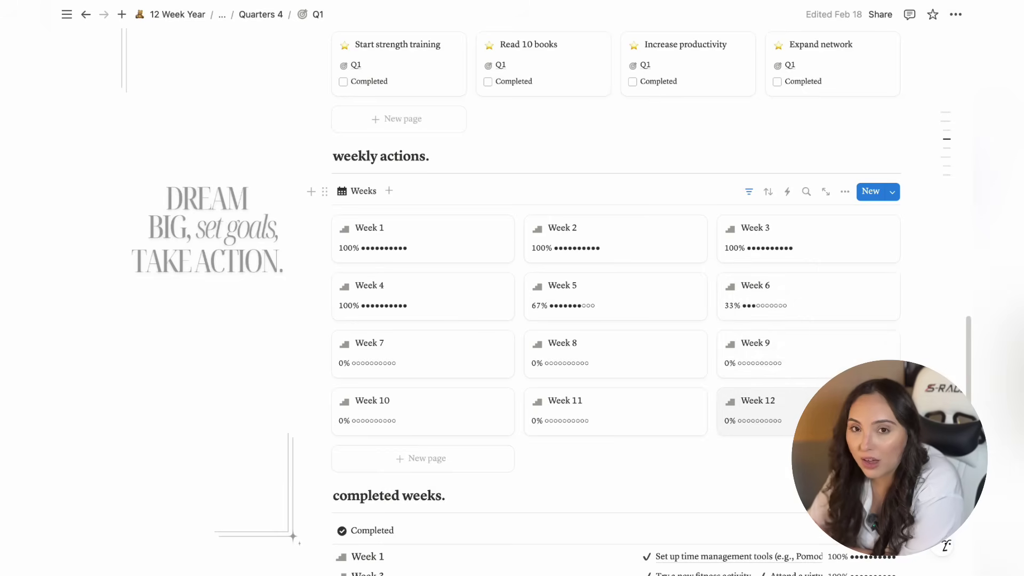
Open the Week 1 page and check the daily planning task's frequency options without changing them
left_click(432, 231)
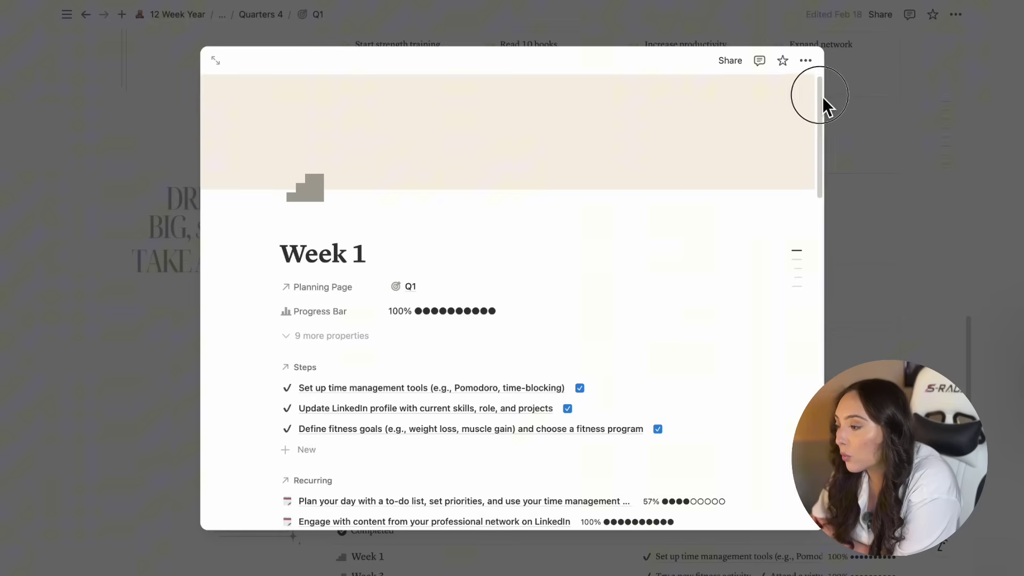
left_click_drag(822, 97, 796, 248)
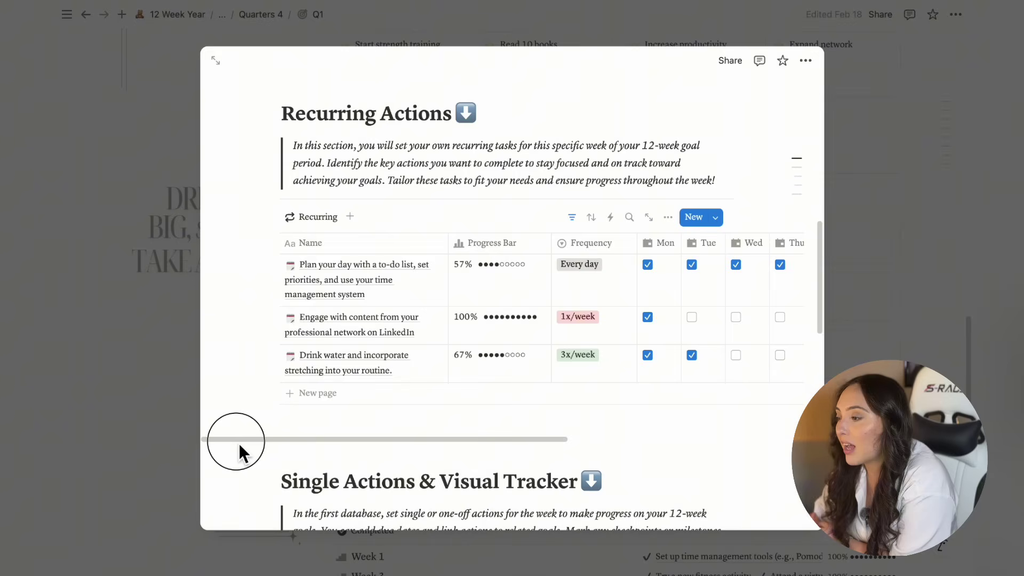
left_click_drag(239, 443, 300, 444)
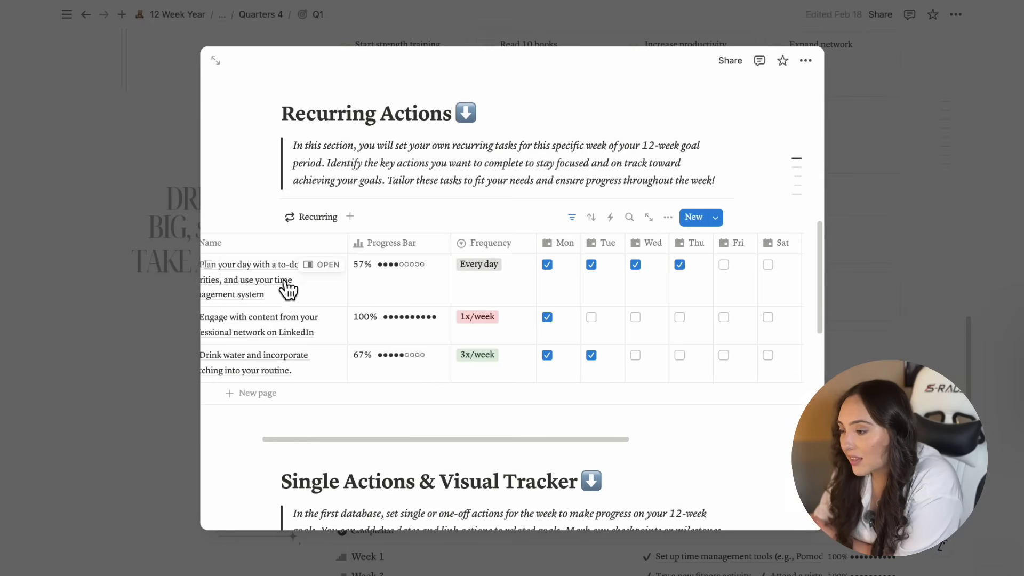
left_click(484, 281)
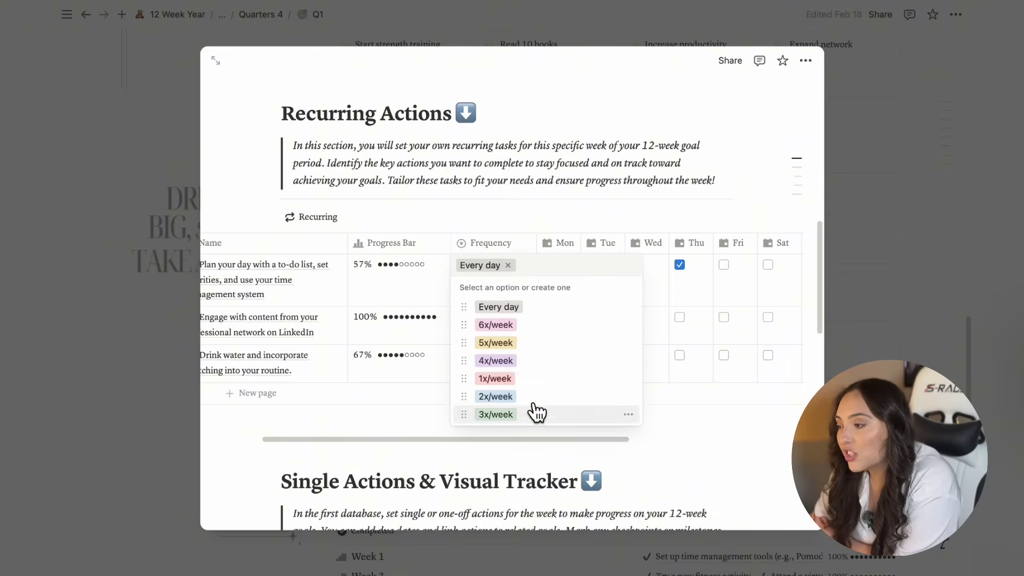
key("Escape")
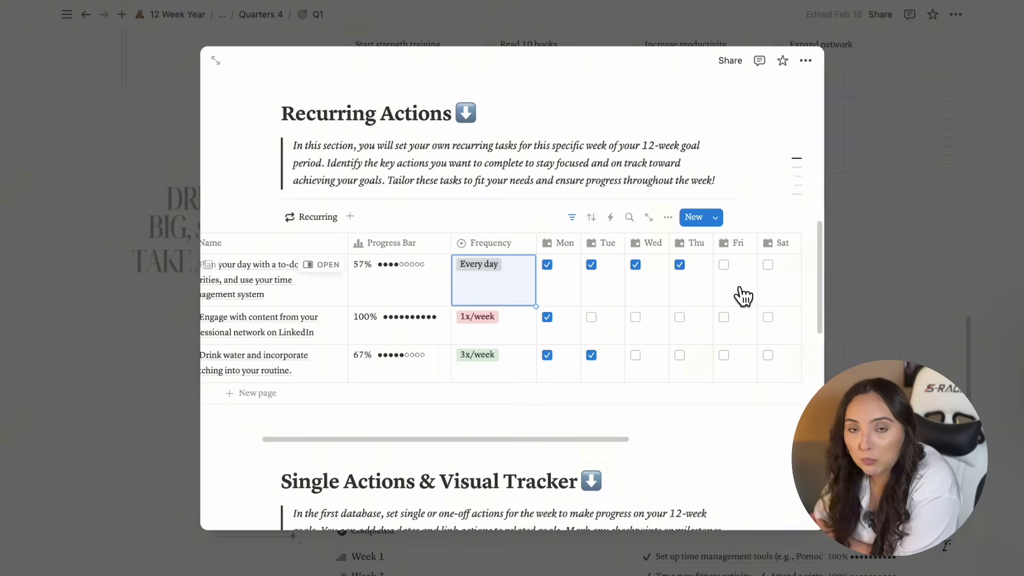
Tick Friday and Saturday for Plan your day and Wednesday for the water-and-stretching habit
left_click(724, 265)
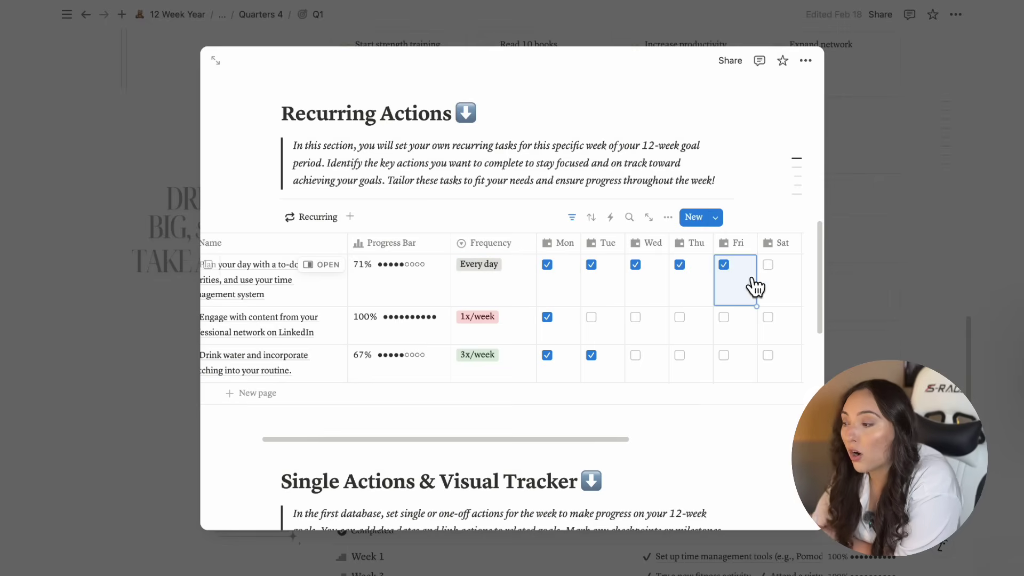
left_click(782, 284)
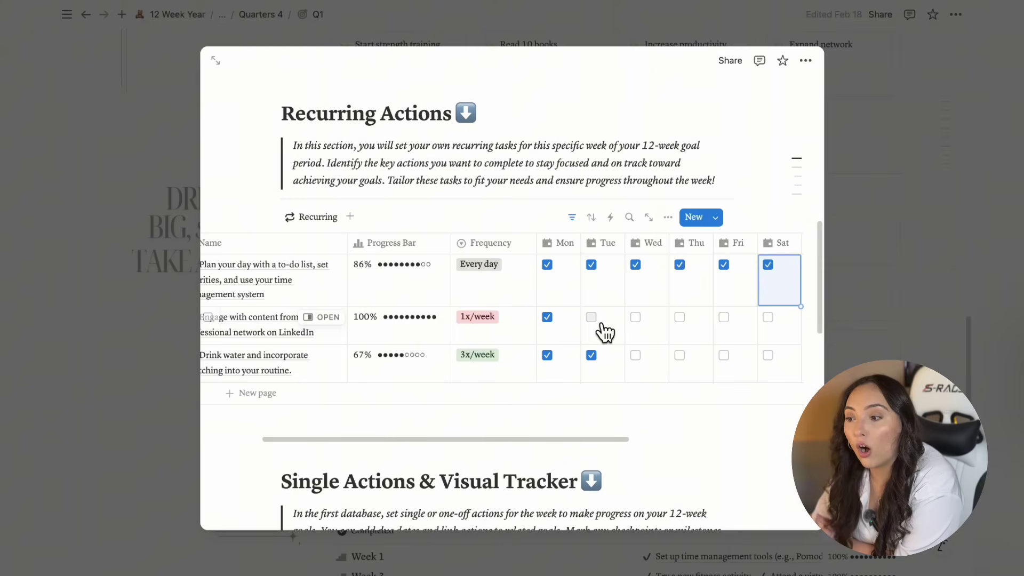
left_click(639, 362)
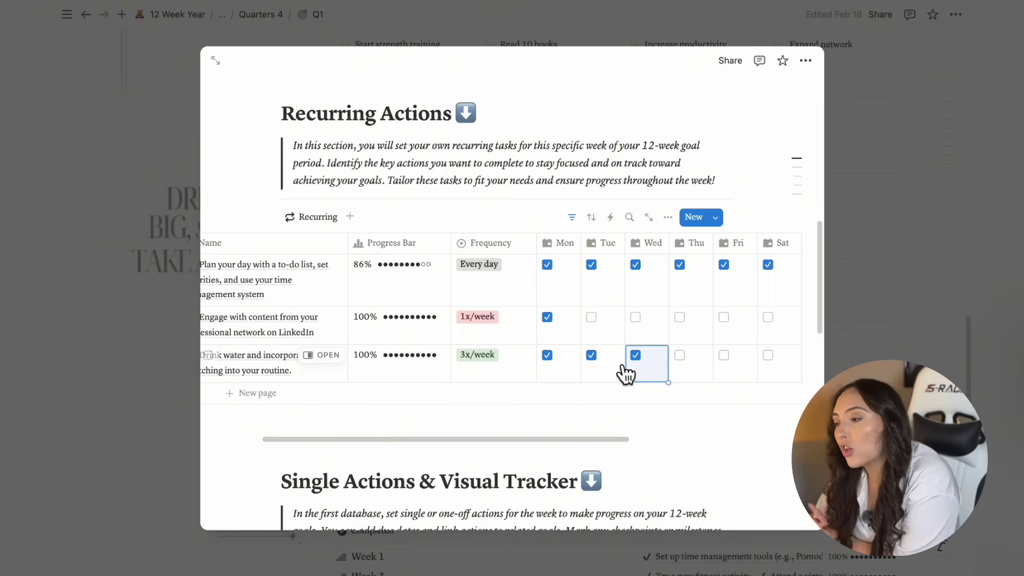
left_click(820, 280)
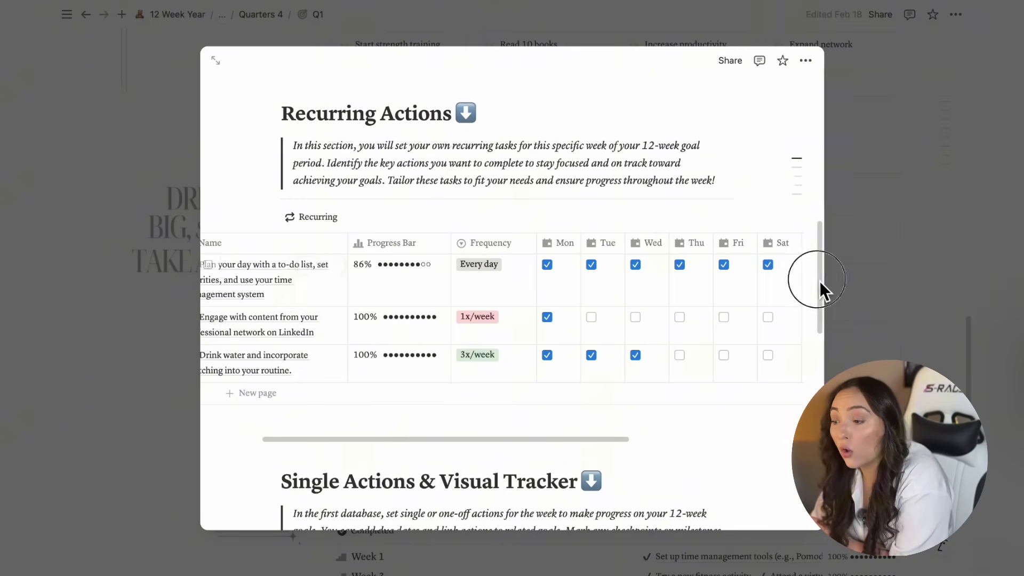
left_click_drag(820, 281, 612, 247)
Clear the accidental row selection and check the first single action's linked goals without changes
left_click(615, 249)
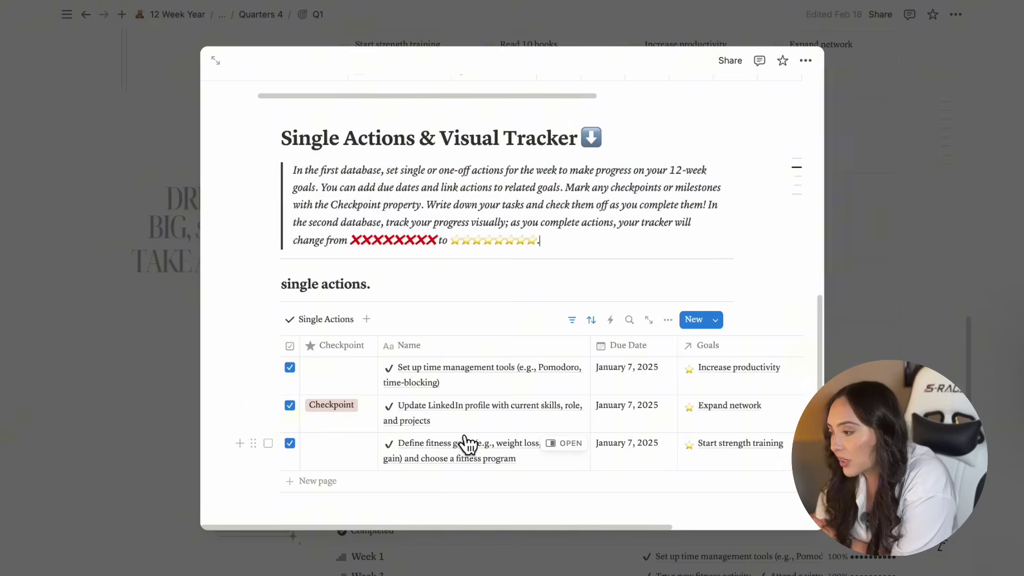
left_click_drag(415, 523, 521, 526)
left_click(645, 382)
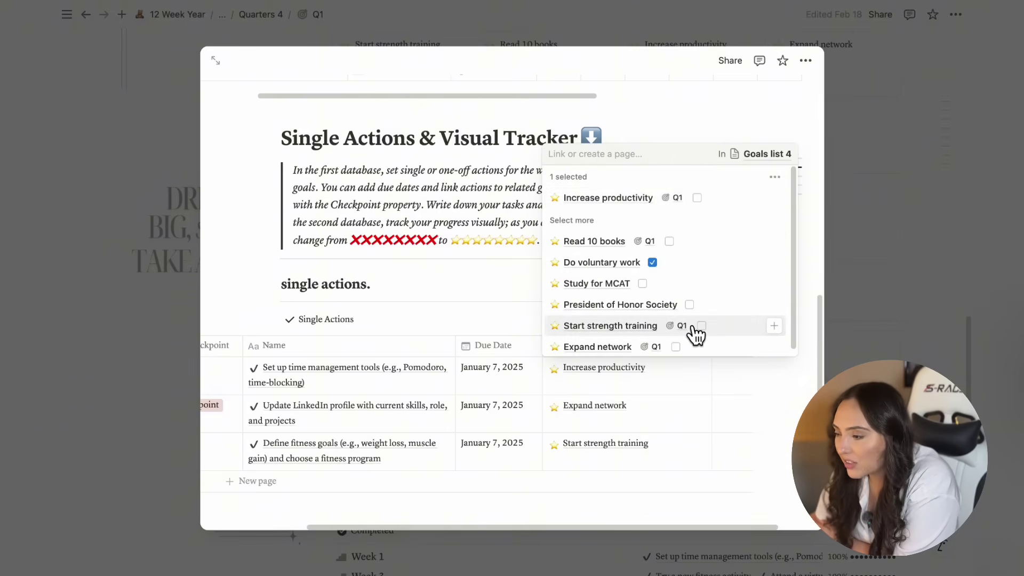
key("Escape")
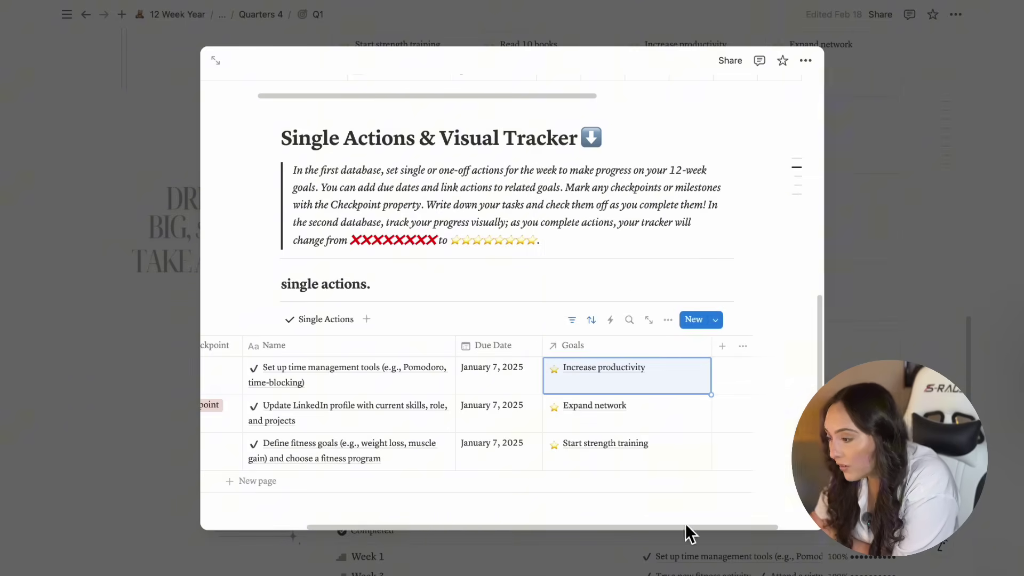
left_click_drag(825, 368, 814, 409)
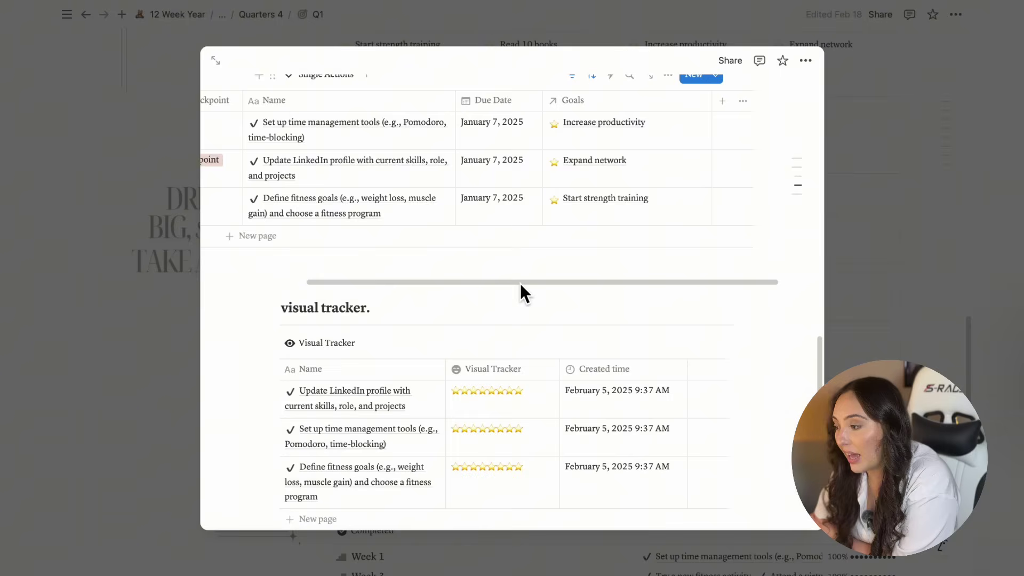
left_click_drag(521, 284, 382, 282)
Uncheck Define fitness goals, close Week 1, and go to the 12 Week Year home page
left_click(290, 198)
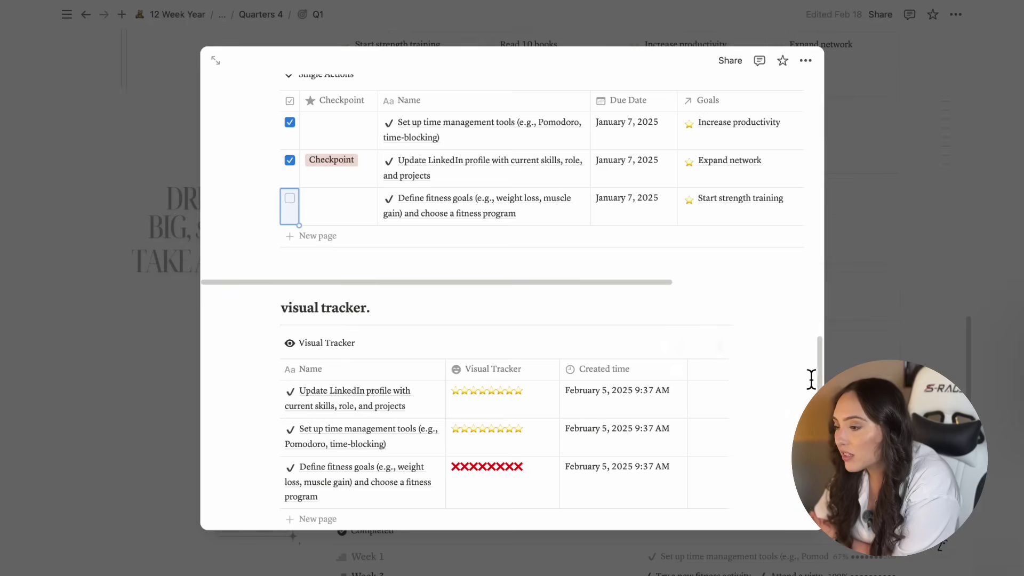
left_click_drag(821, 373, 822, 378)
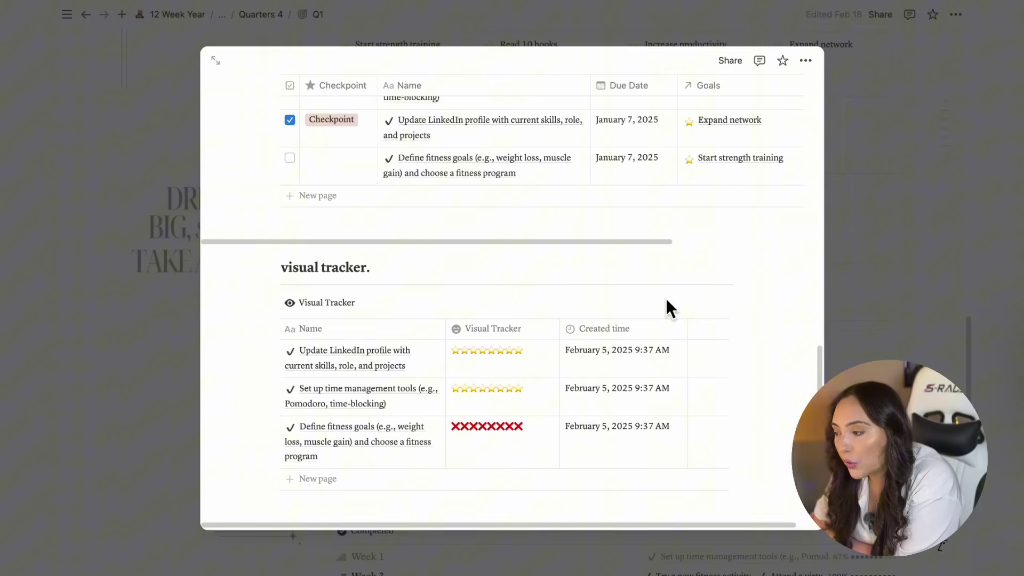
left_click(170, 83)
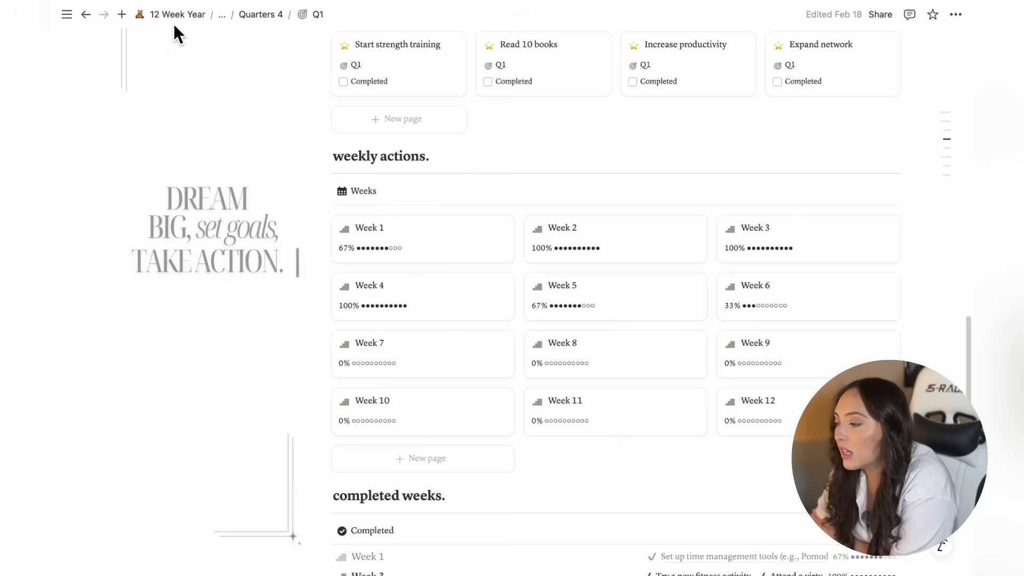
left_click(177, 15)
scroll(224, 459, "down", 3)
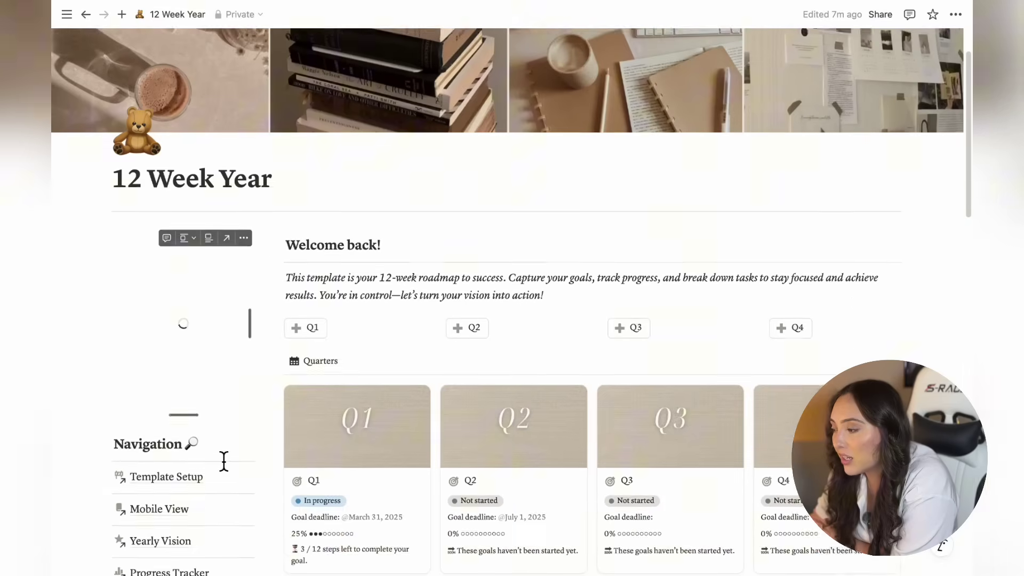
left_click(175, 525)
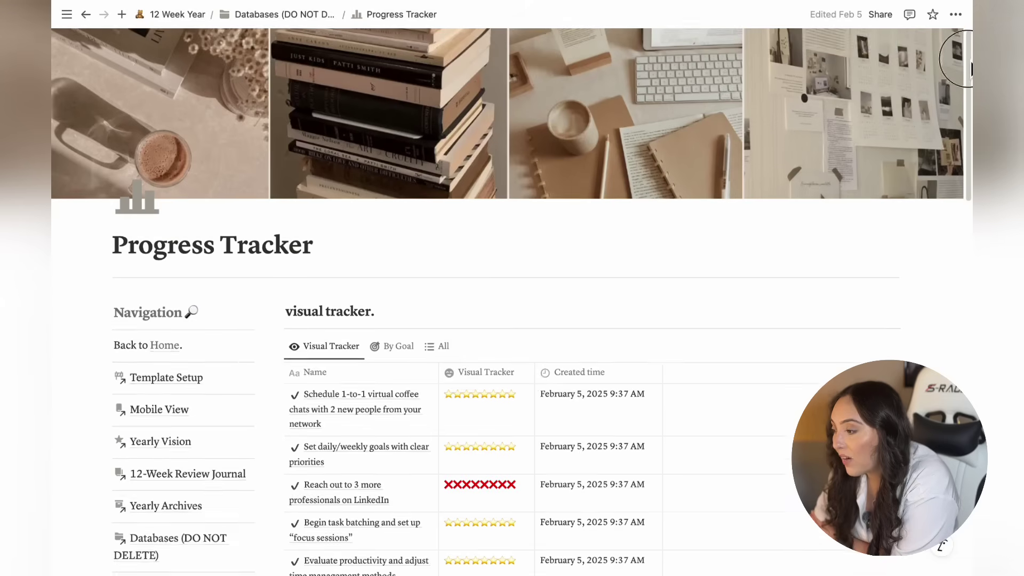
scroll(968, 83, "down", 2)
left_click_drag(968, 84, 968, 436)
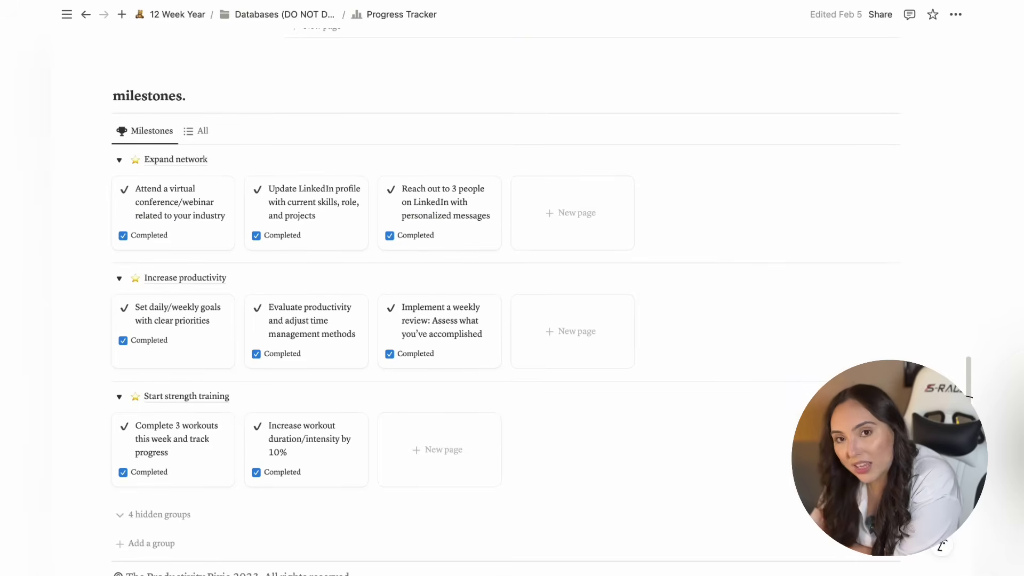
left_click_drag(968, 397, 882, 176)
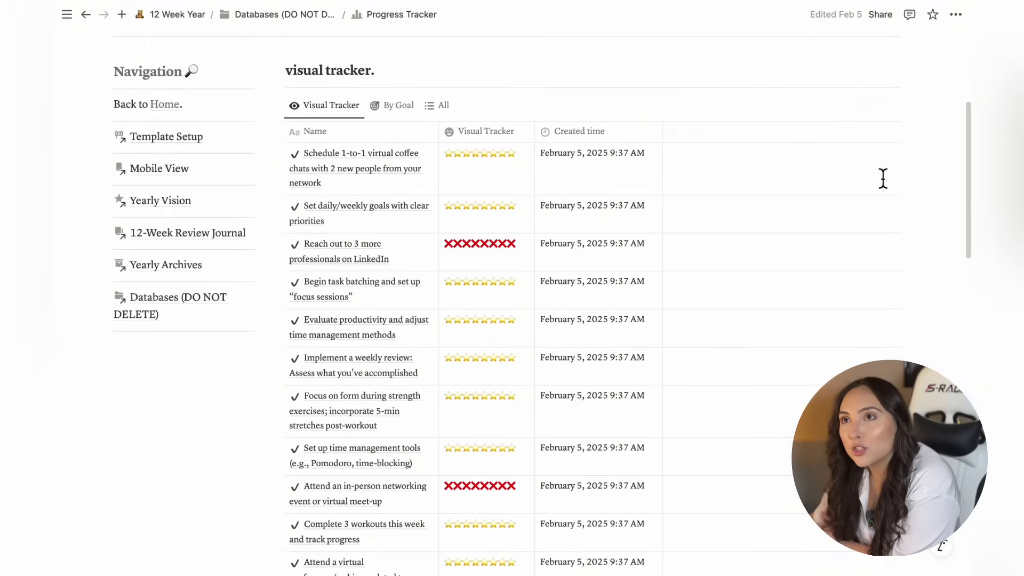
left_click(406, 113)
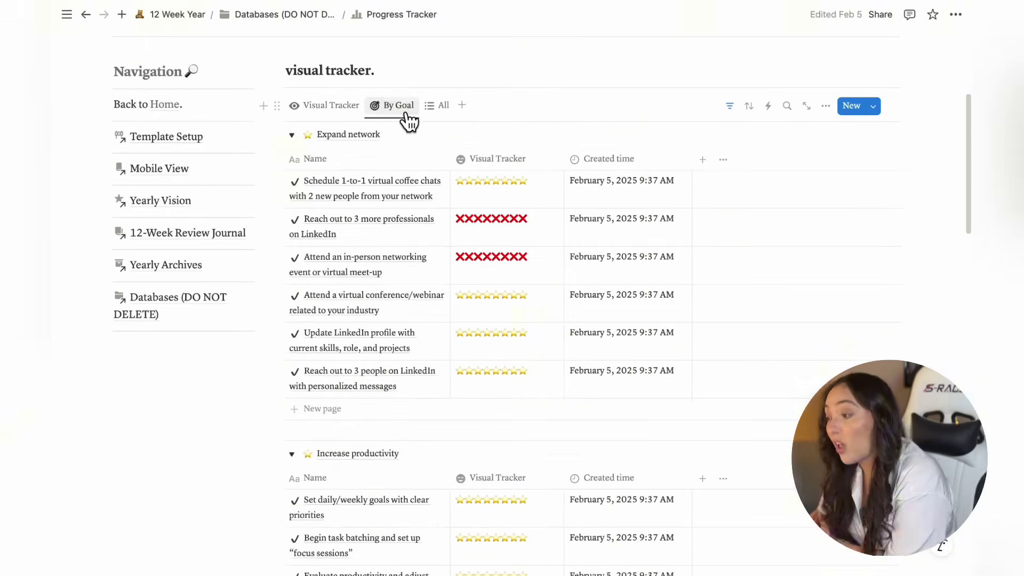
left_click(448, 117)
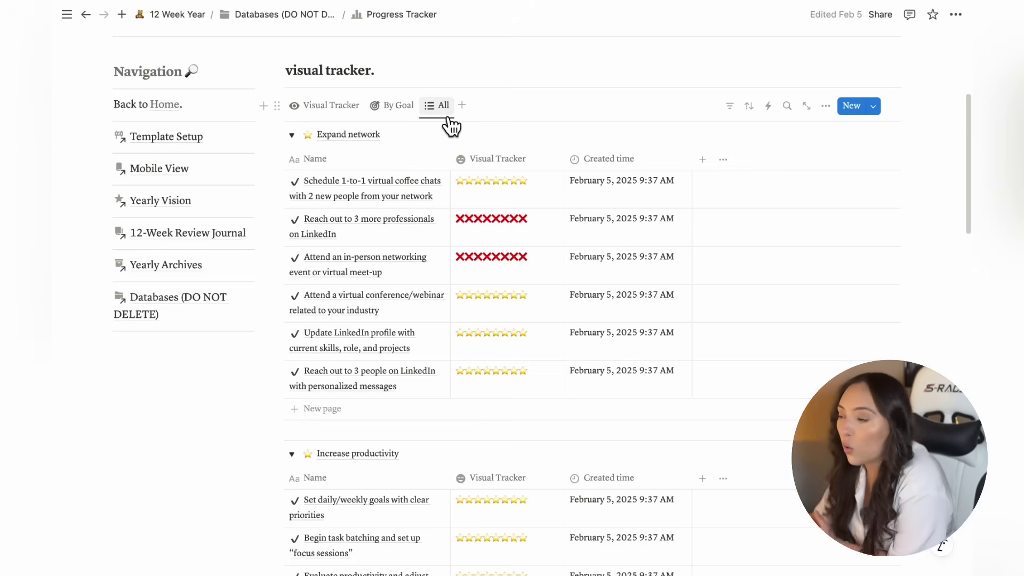
left_click(350, 121)
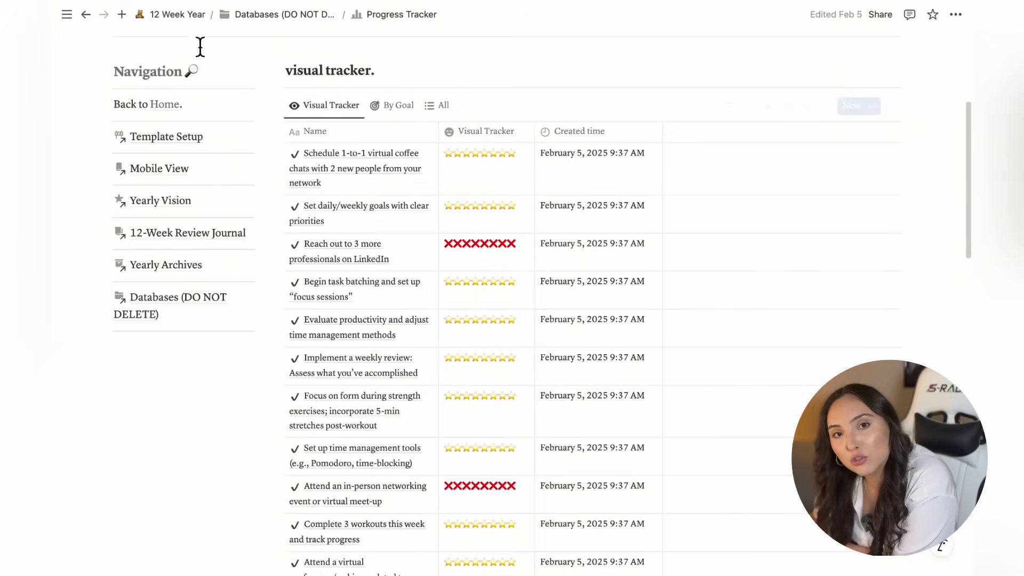
Navigate back to the Q1 quarter page and preview the Week 1 page
left_click(89, 21)
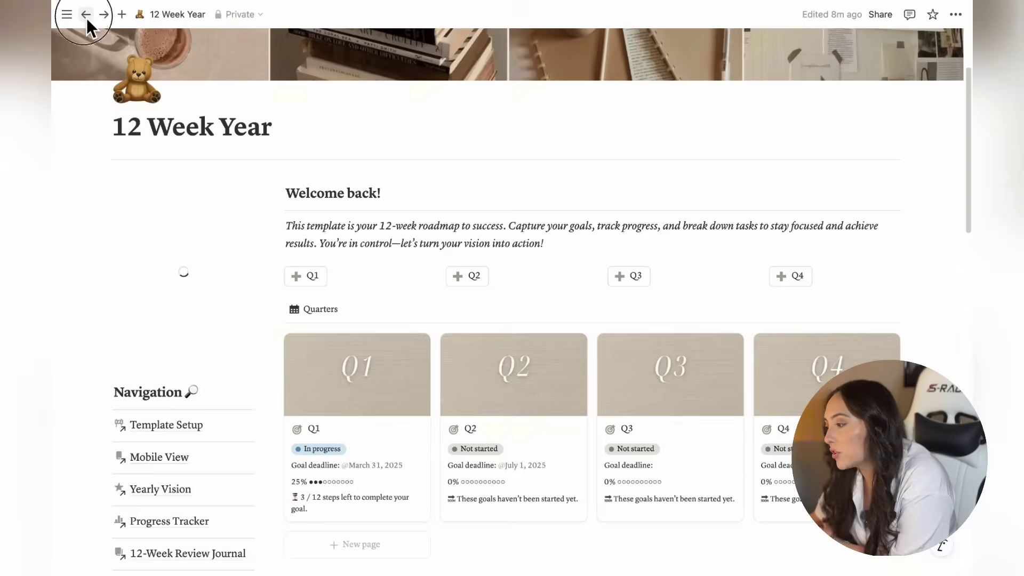
left_click(87, 19)
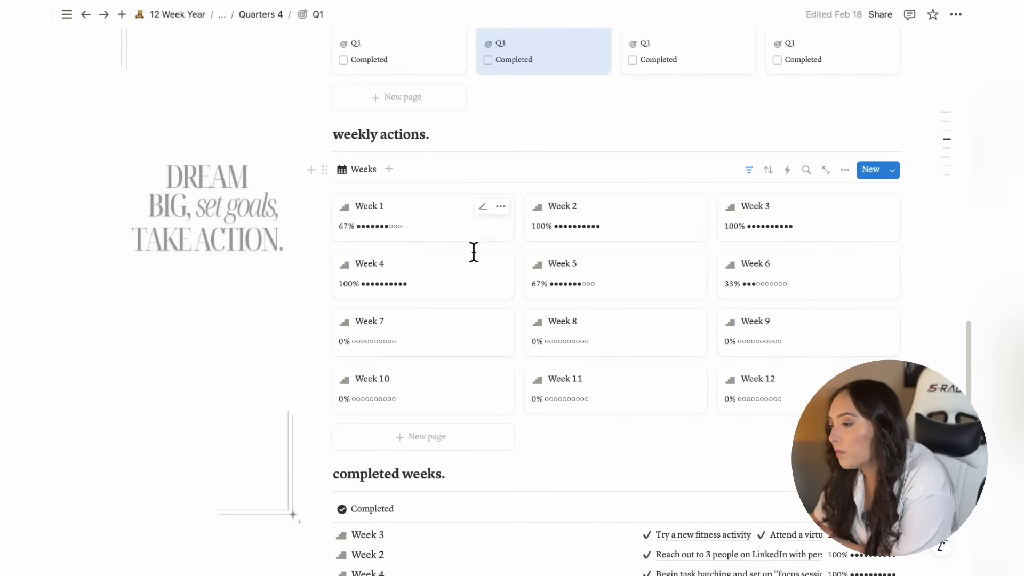
left_click(460, 229)
left_click_drag(821, 133, 823, 530)
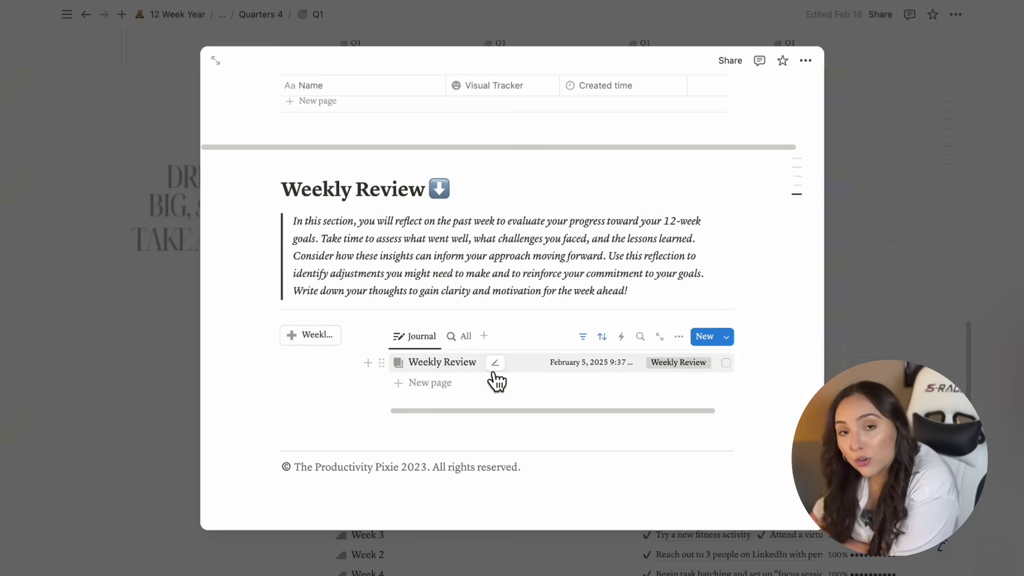
Read through the Weekly Review entry in side peek, then close it
left_click(492, 370)
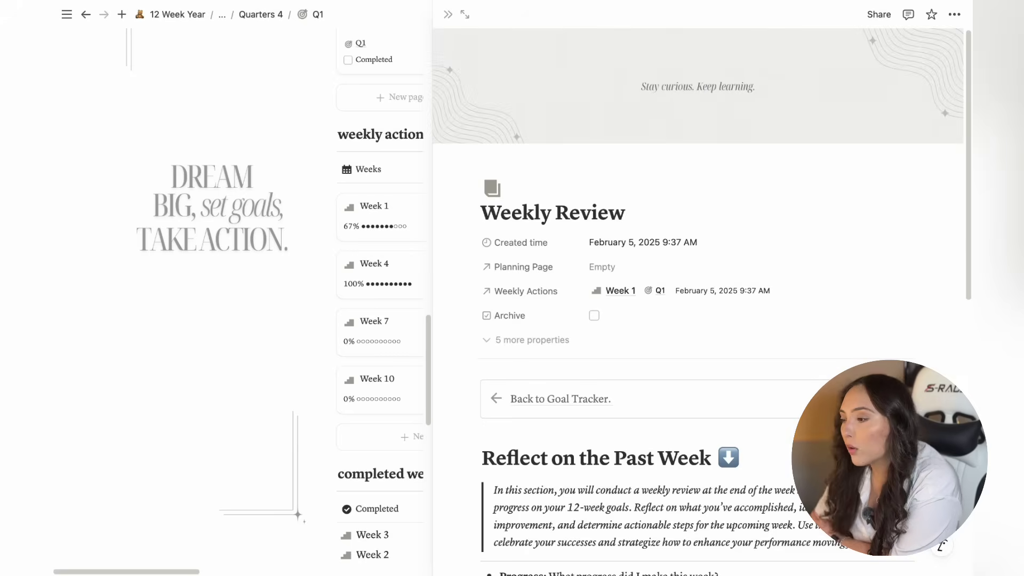
scroll(960, 342, "down", 10)
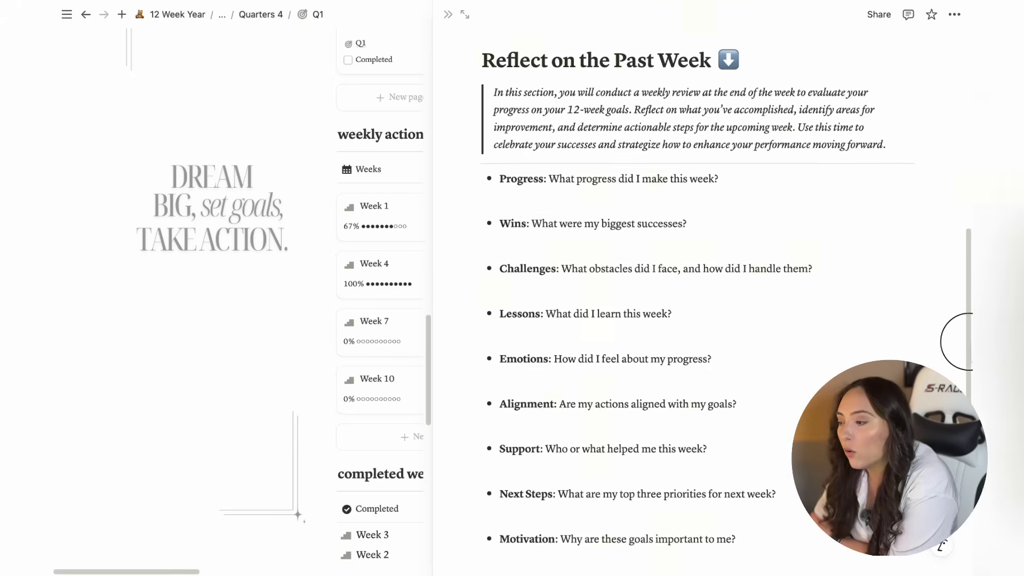
scroll(968, 341, "down", 3)
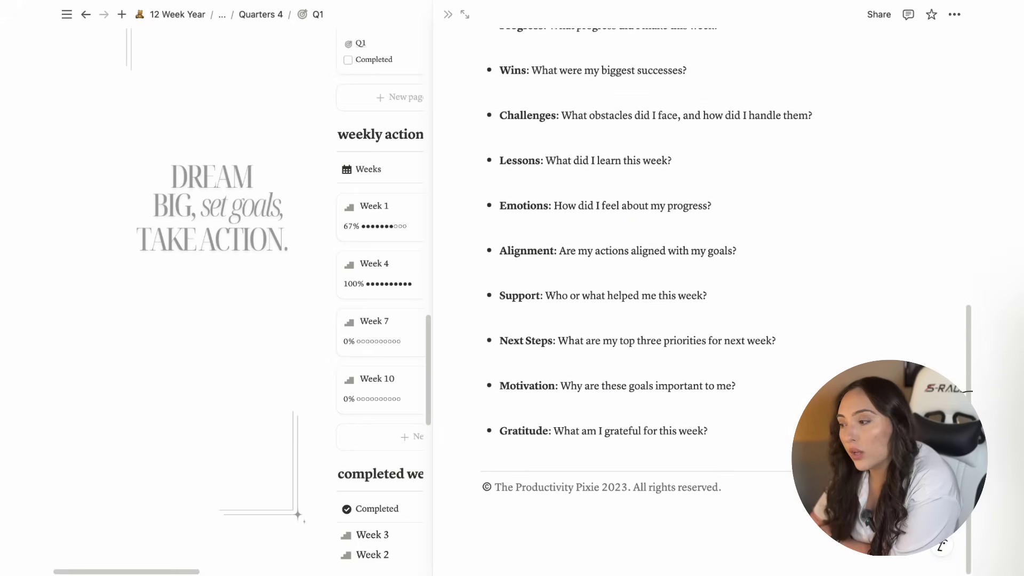
scroll(968, 392, "up", 6)
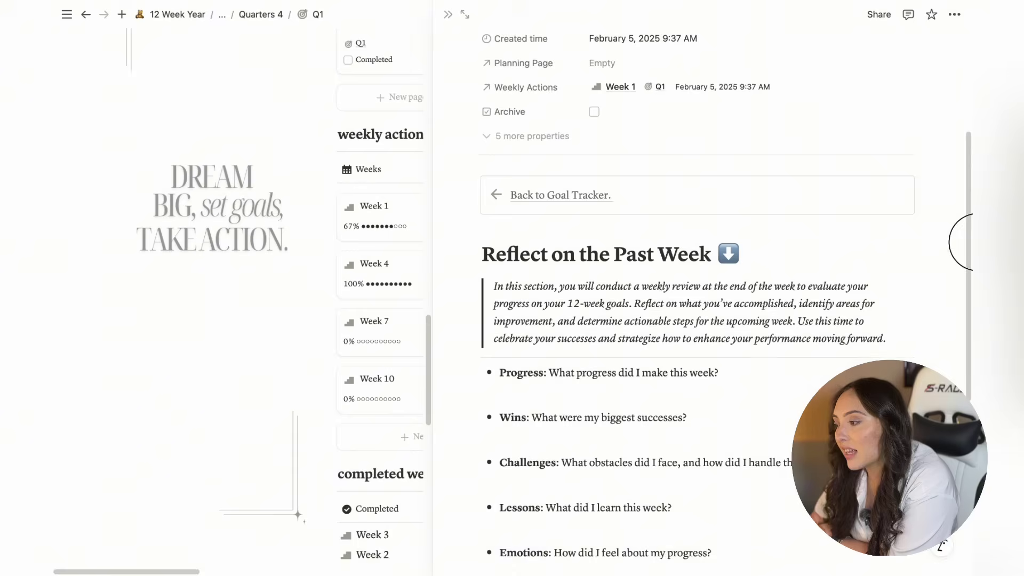
scroll(968, 242, "up", 3)
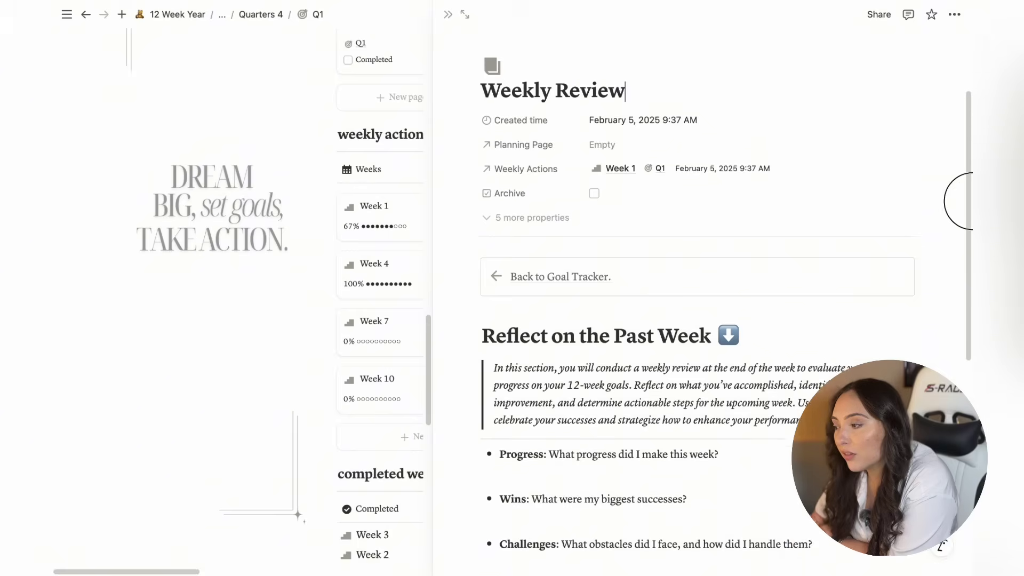
left_click(452, 24)
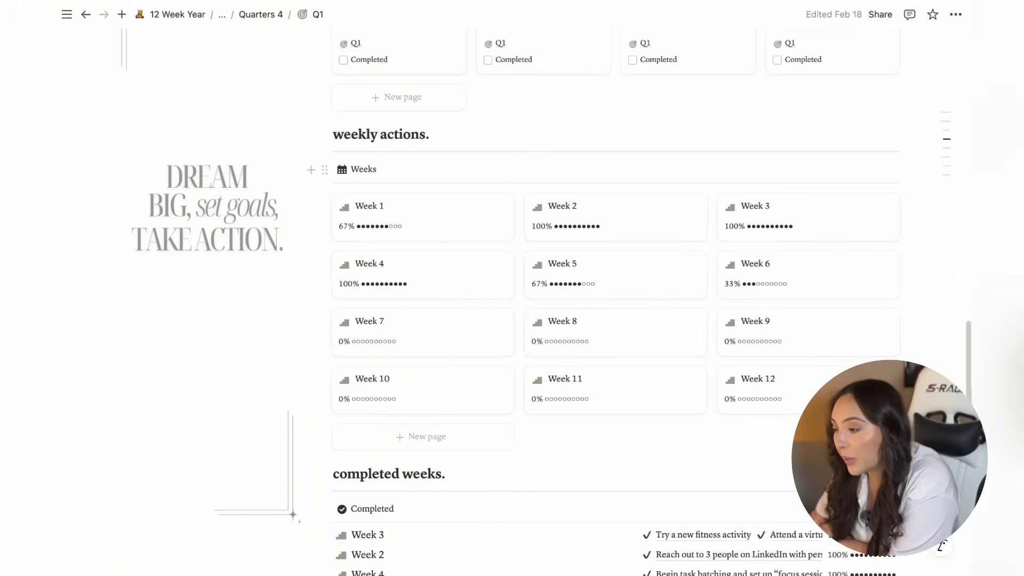
Scroll Q1 to End of 12-Week Review, glance at the journal templates, then return to 12 Week Year
scroll(512, 288, "up", 20)
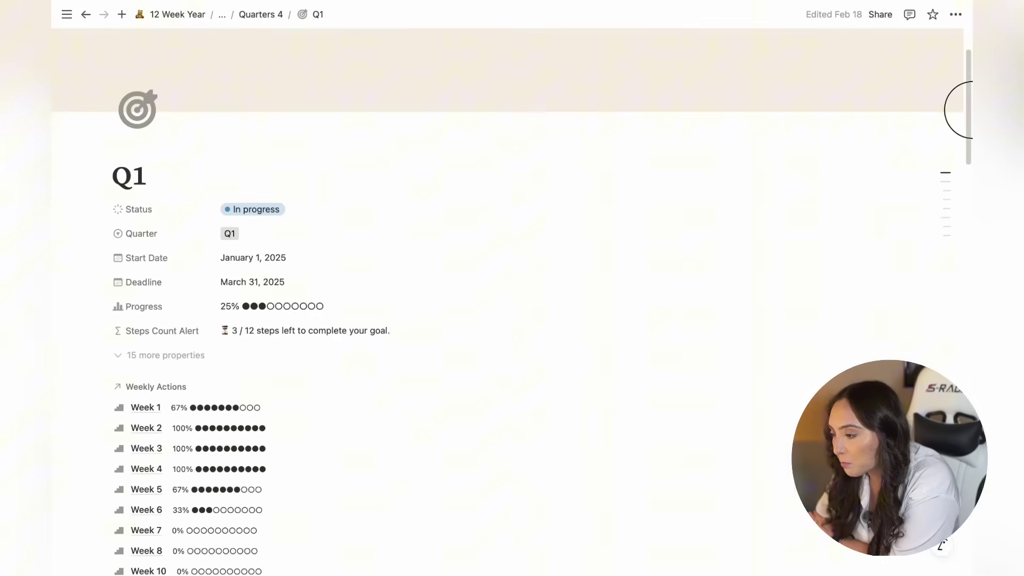
left_click_drag(968, 111, 968, 530)
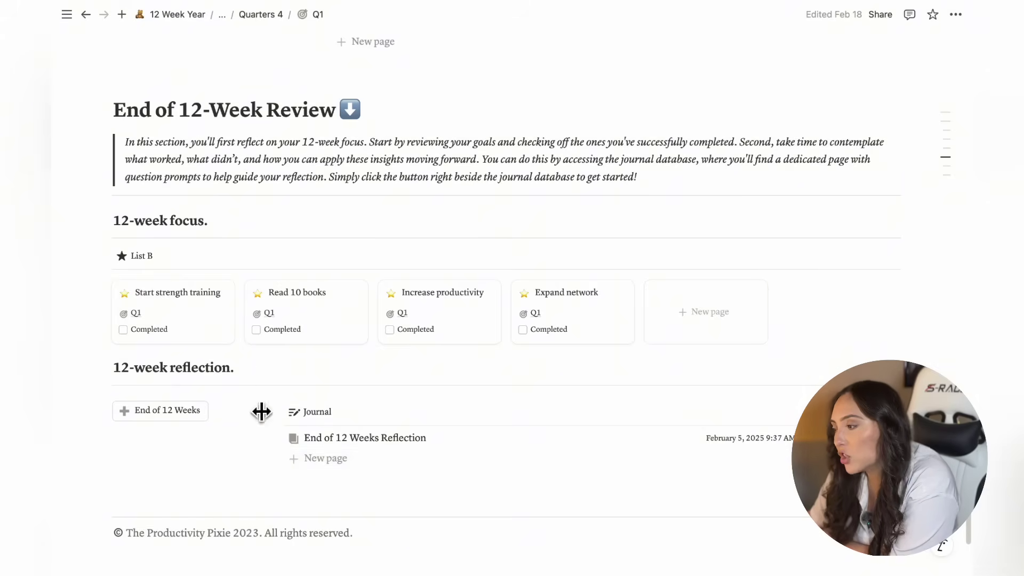
left_click(894, 413)
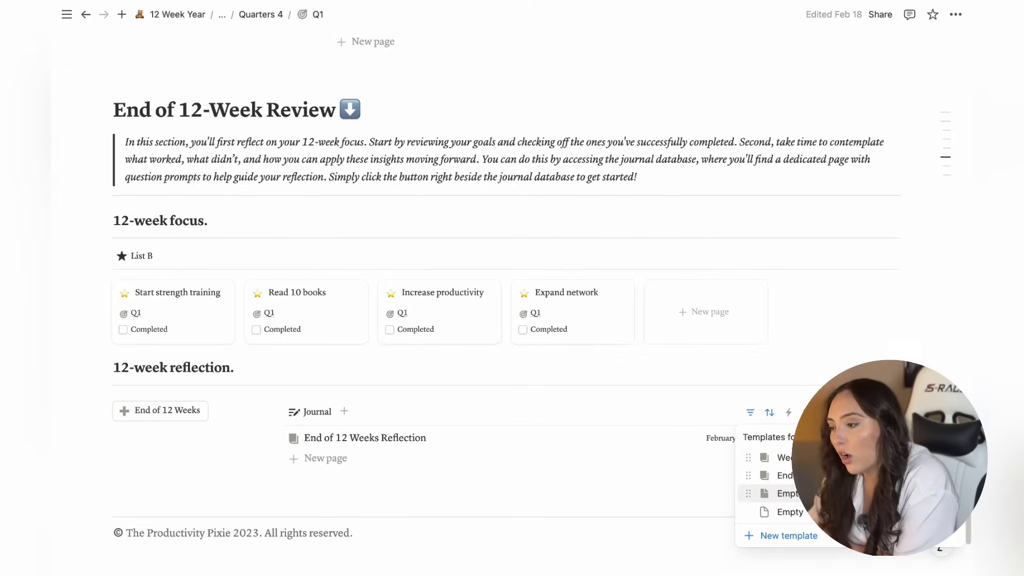
key("Escape")
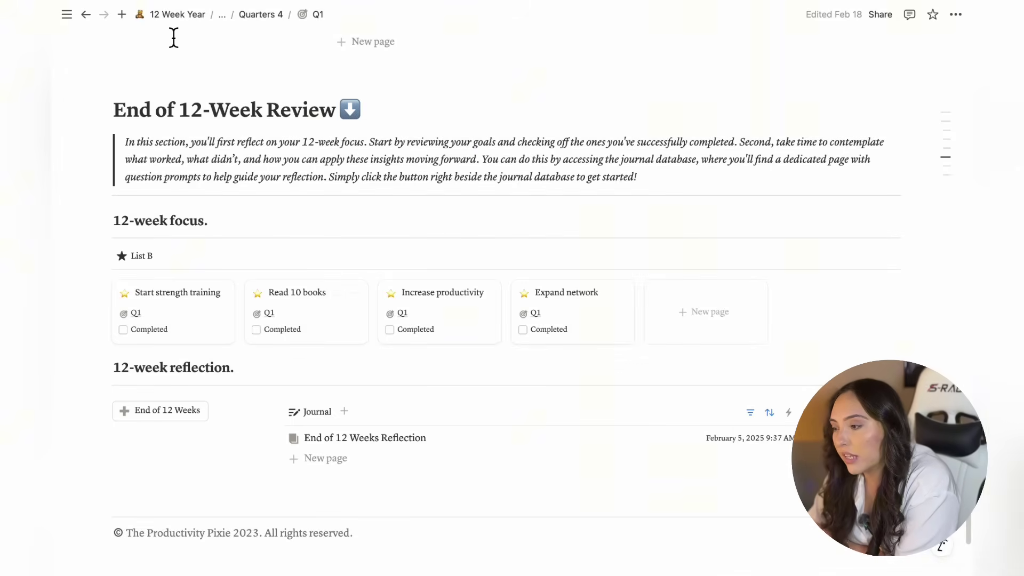
left_click(175, 22)
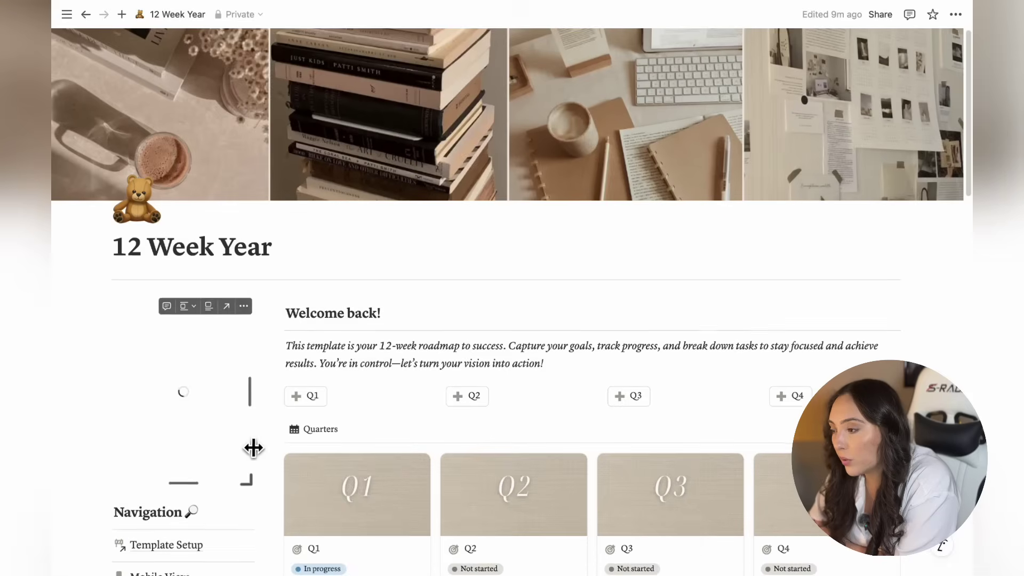
Open the 12-Week Review Journal and tick Archive on the Week 5 Weekly Review
scroll(246, 437, "down", 6)
left_click(207, 302)
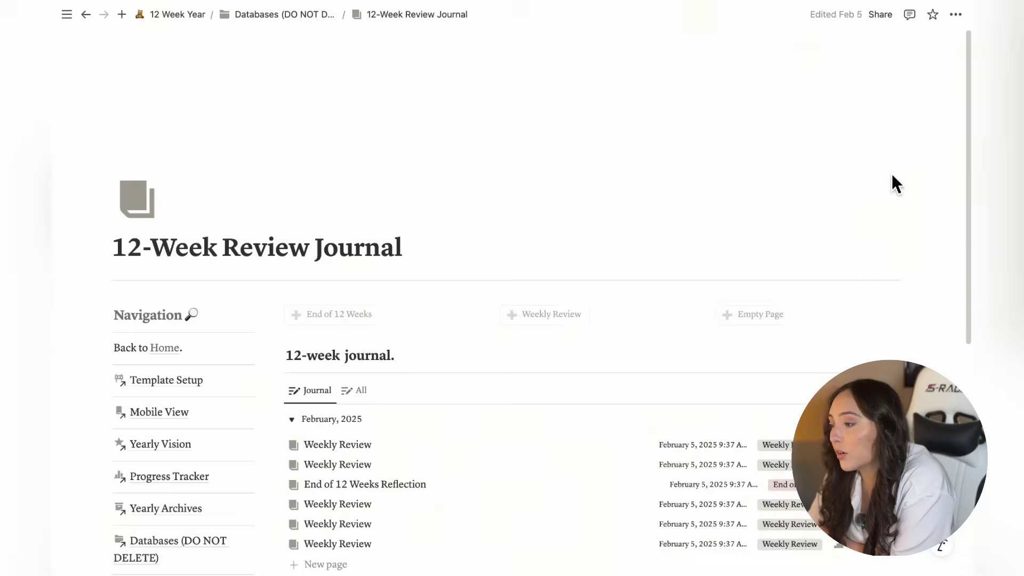
scroll(956, 112, "down", 2)
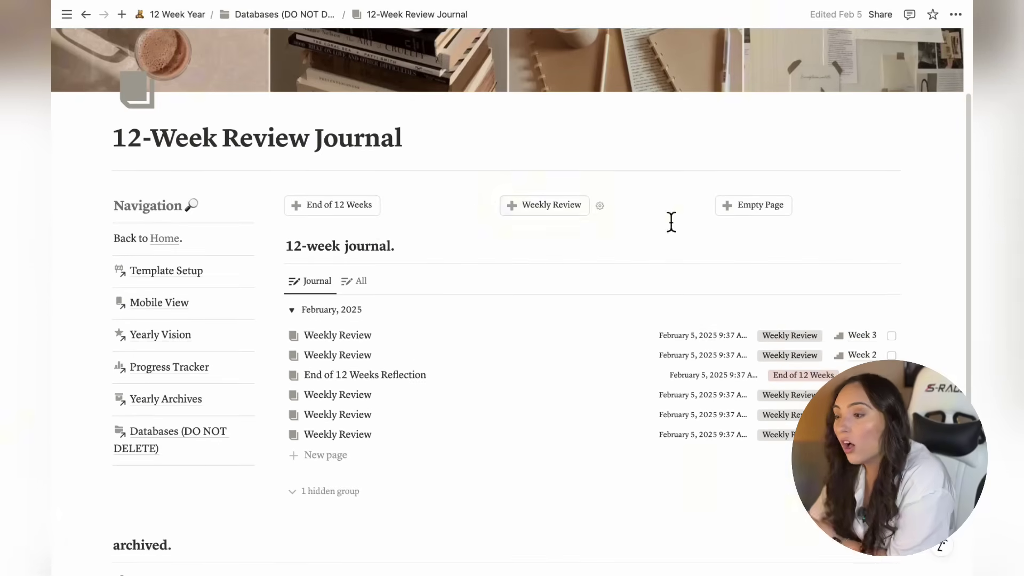
scroll(960, 160, "down", 2)
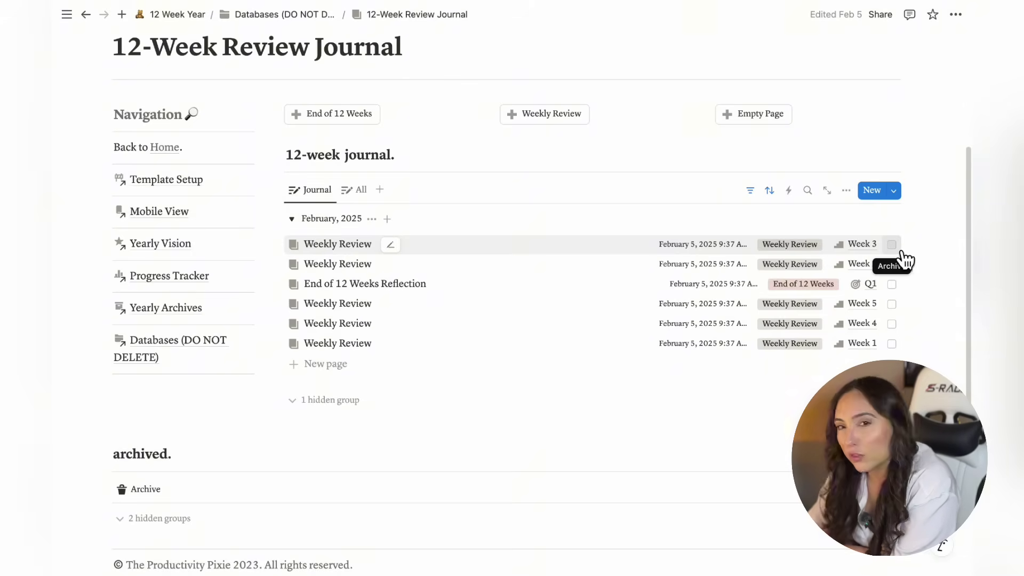
left_click(900, 311)
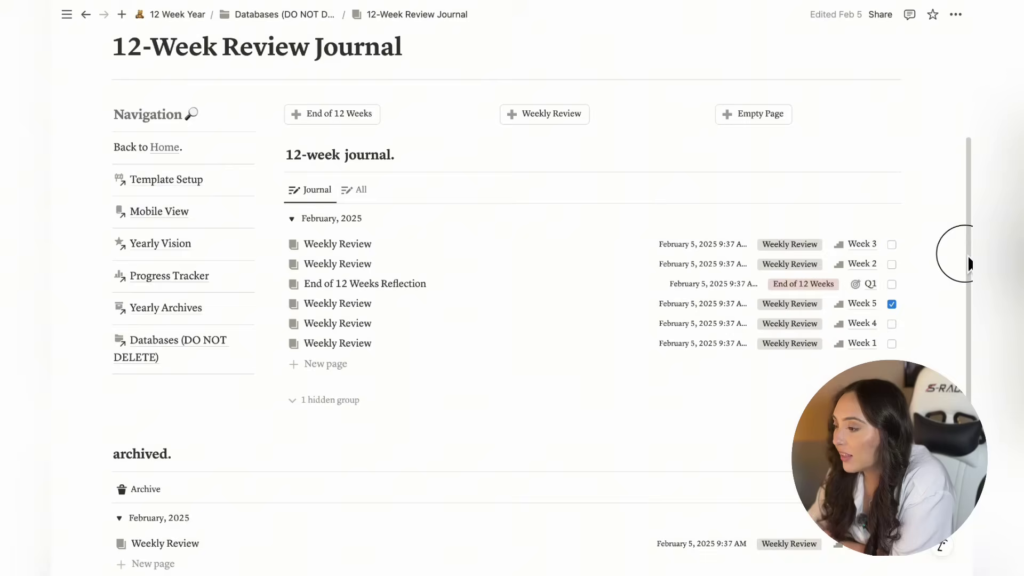
Show all journal entries grouped by year, then return to the 12 Week Year home page
scroll(956, 272, "down", 3)
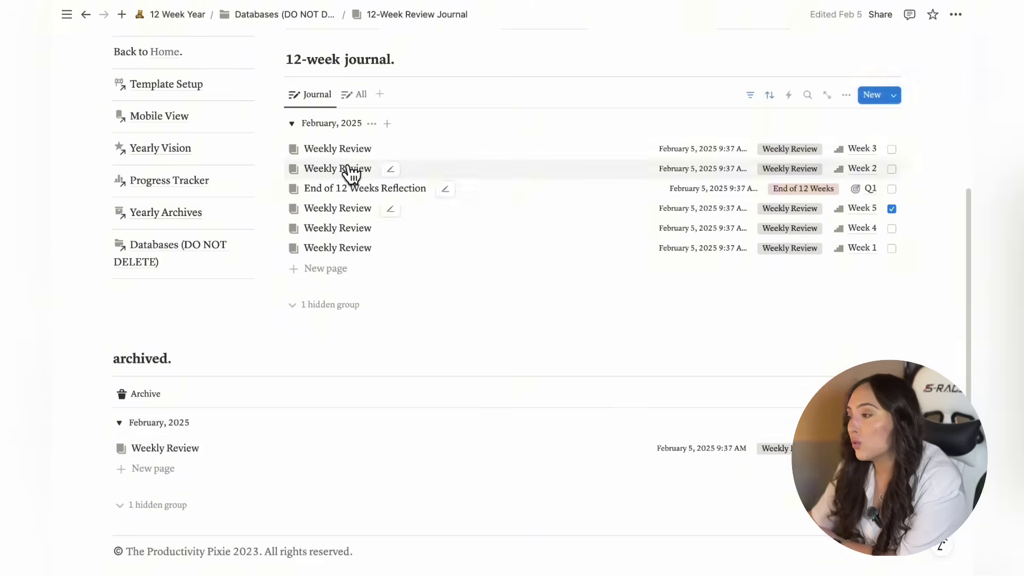
left_click(356, 105)
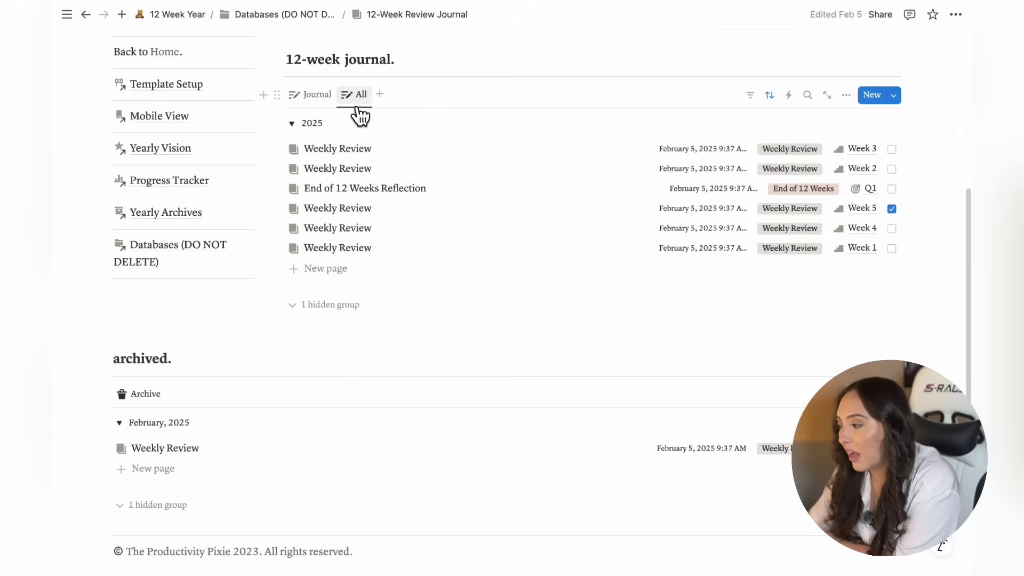
scroll(360, 115, "up", 3)
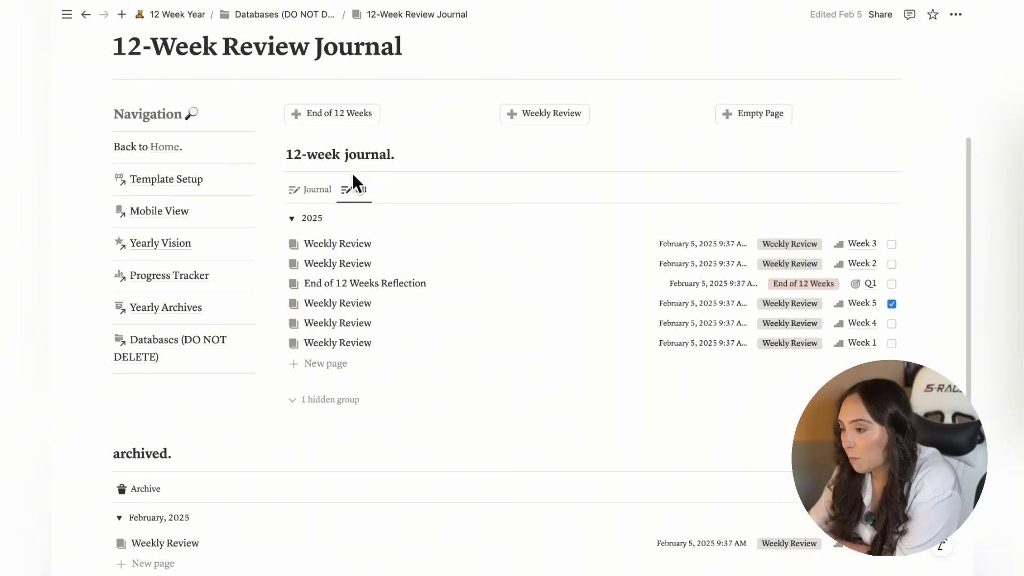
scroll(365, 208, "up", 5)
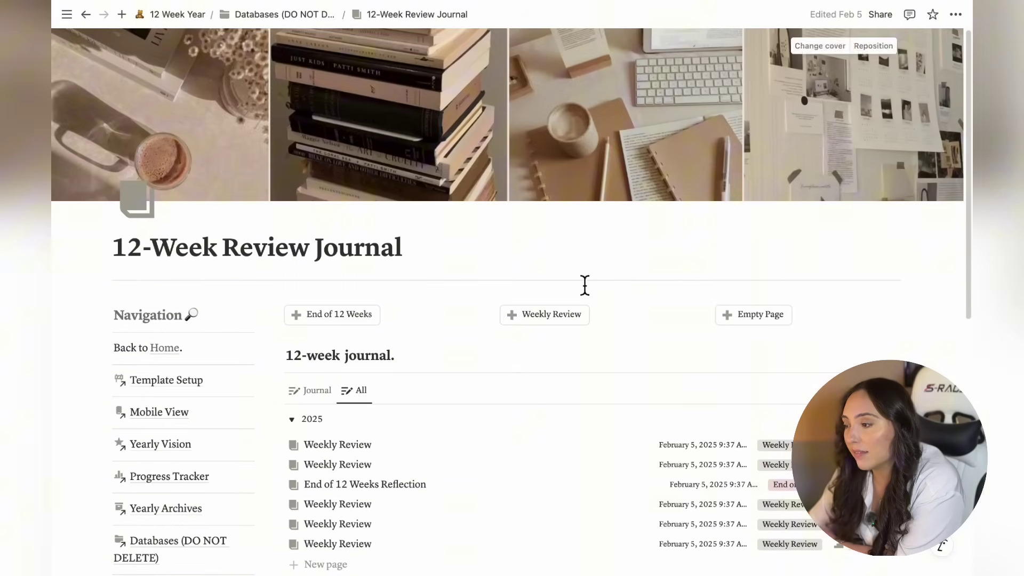
left_click(166, 348)
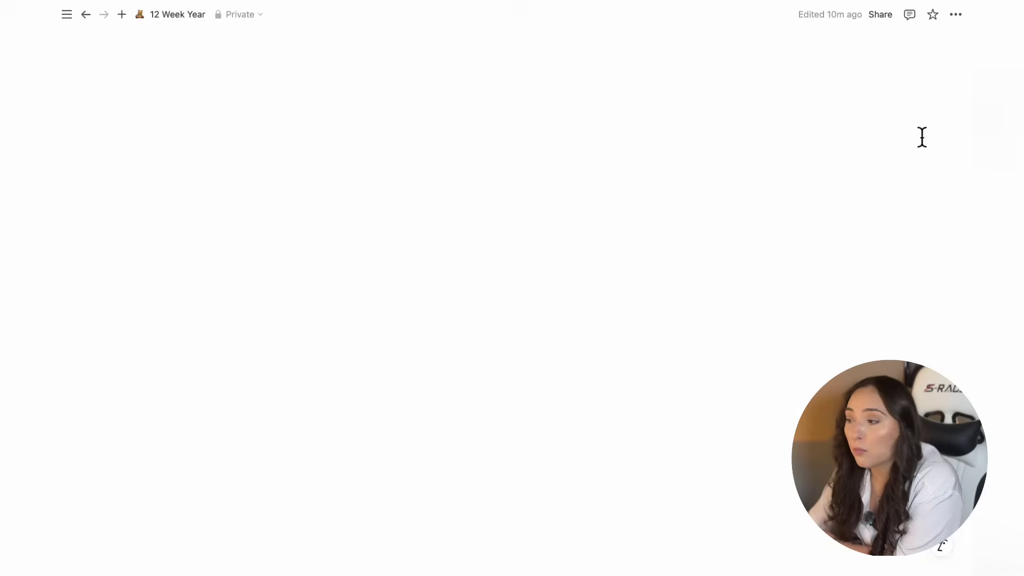
left_click_drag(971, 79, 958, 238)
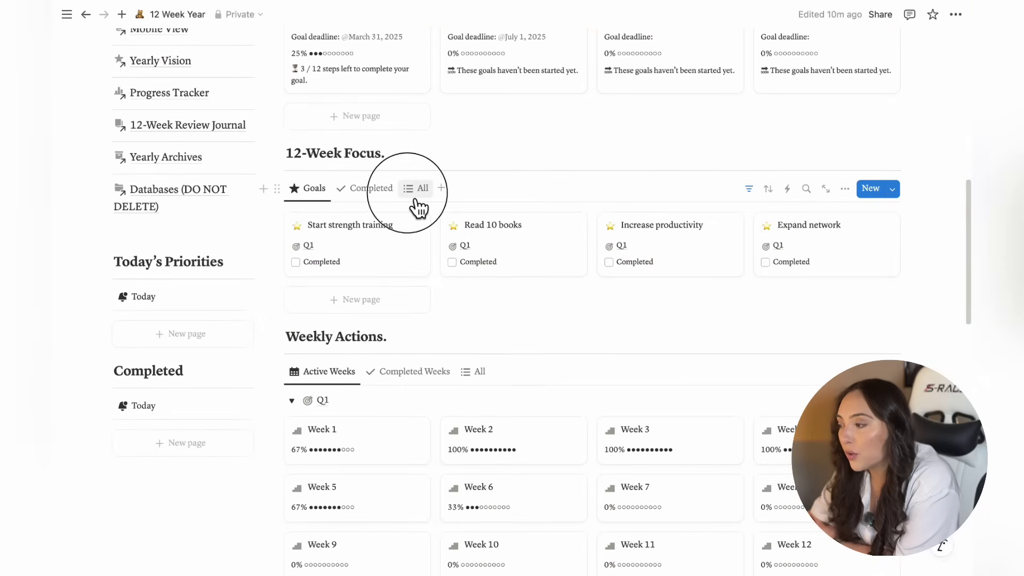
left_click(416, 194)
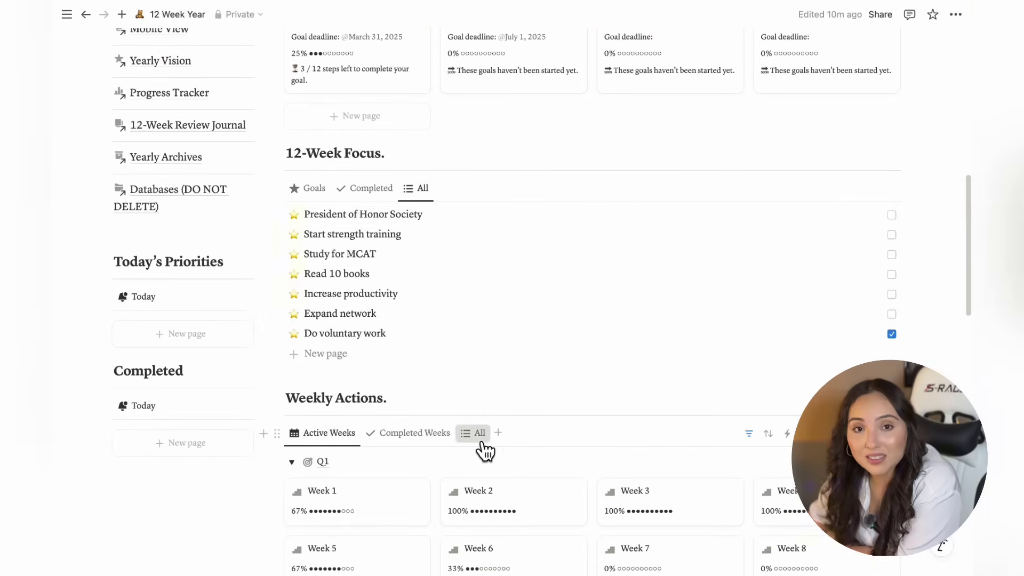
left_click(476, 434)
scroll(756, 323, "down", 2)
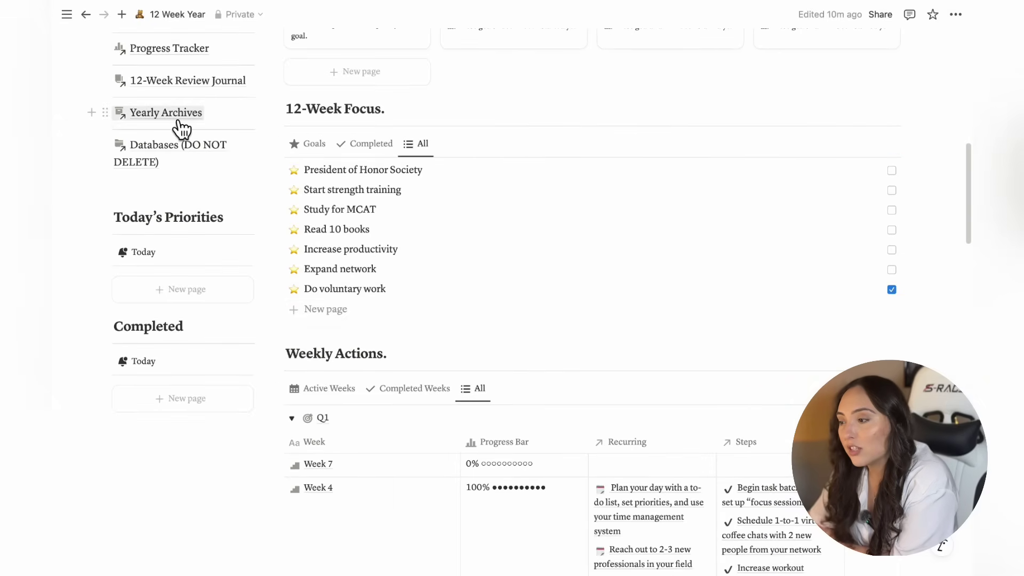
mouse_move(181, 130)
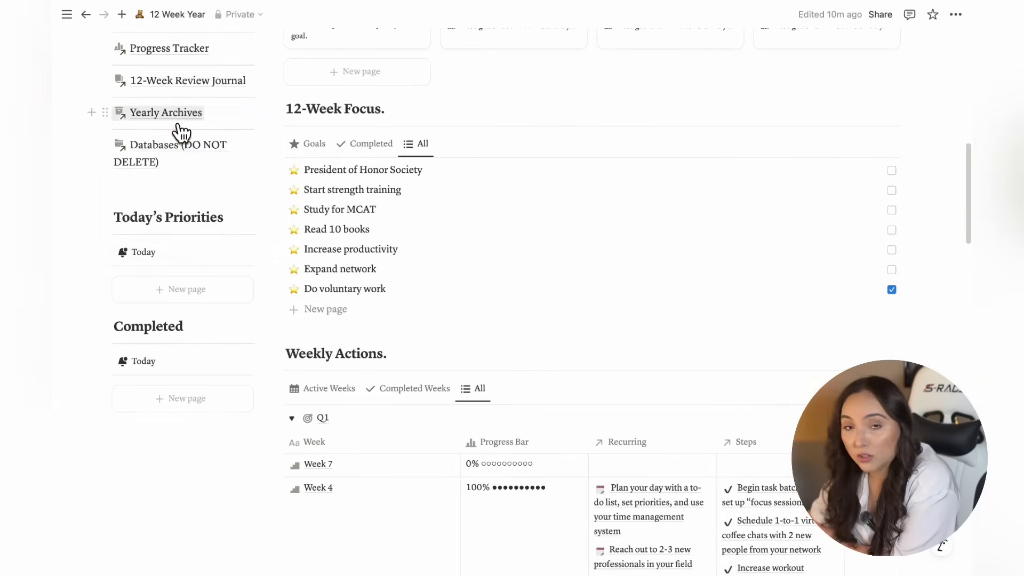
Open Yearly Archives and collapse the Quarters, Weekly Actions and Single Actions 2025 groups
left_click(176, 116)
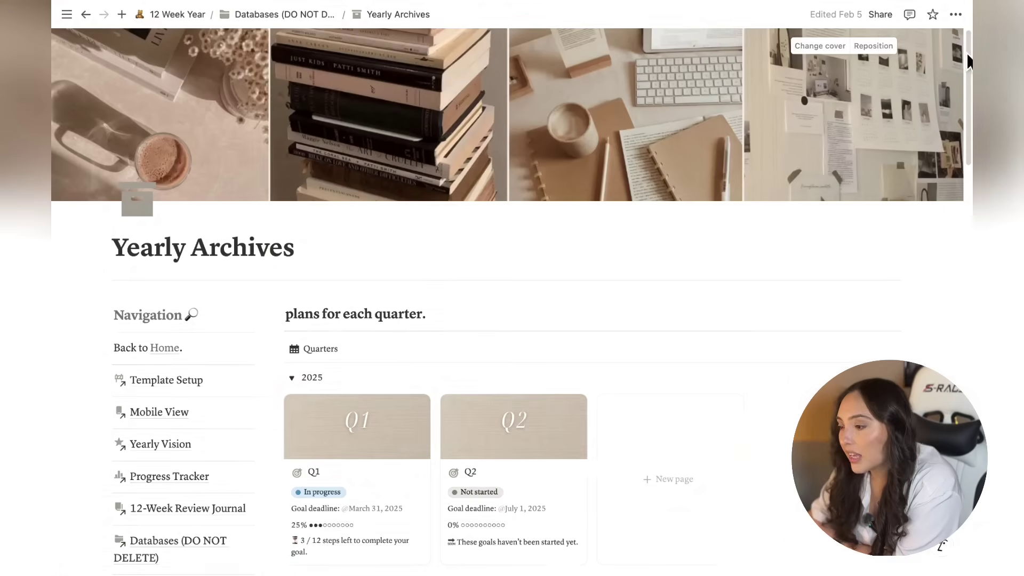
left_click_drag(969, 57, 969, 121)
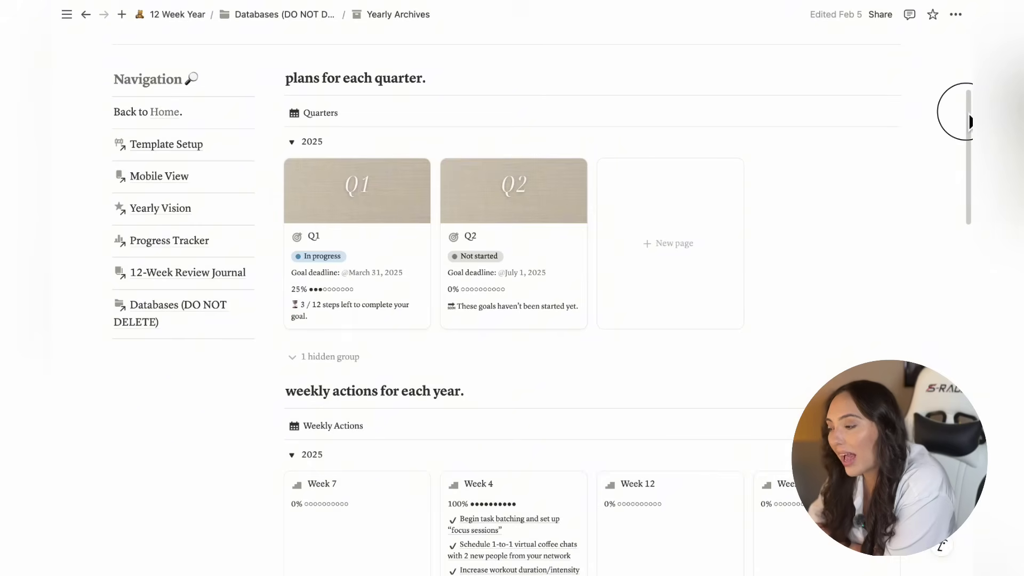
left_click(305, 150)
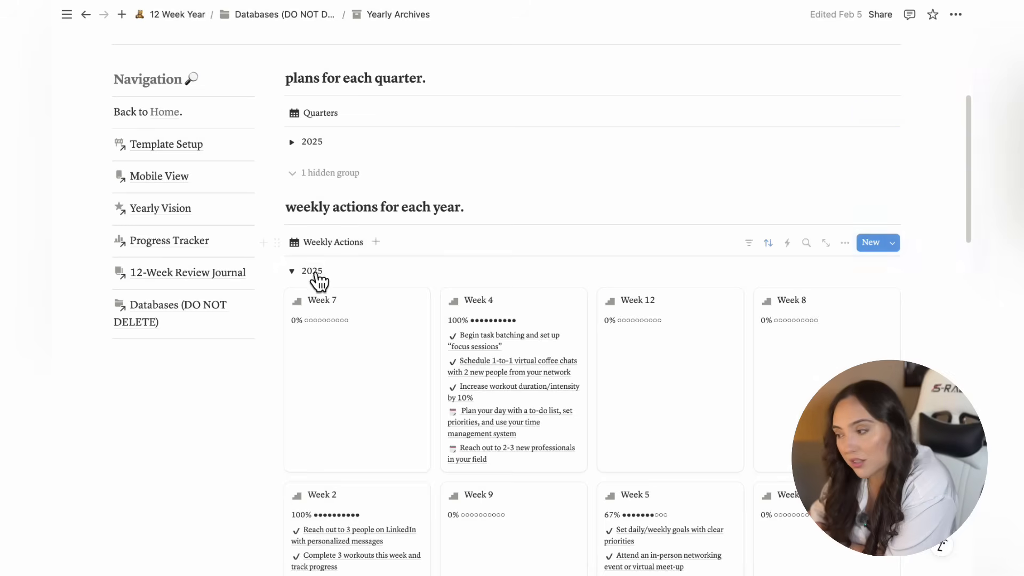
left_click(303, 288)
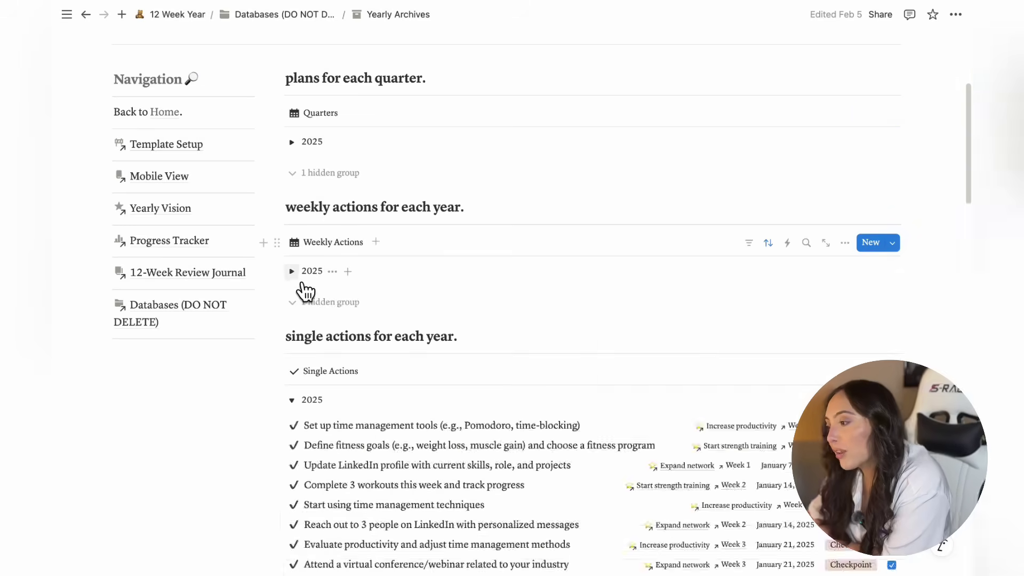
left_click(293, 401)
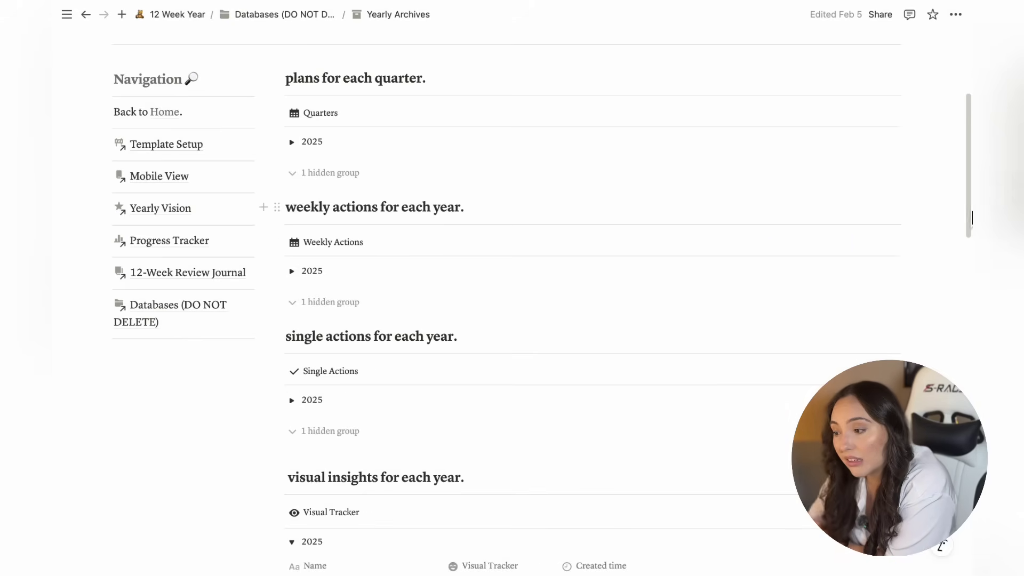
Collapse the Visual Tracker and Journal 2025 groups, then scroll through the archive page
left_click_drag(971, 217, 972, 316)
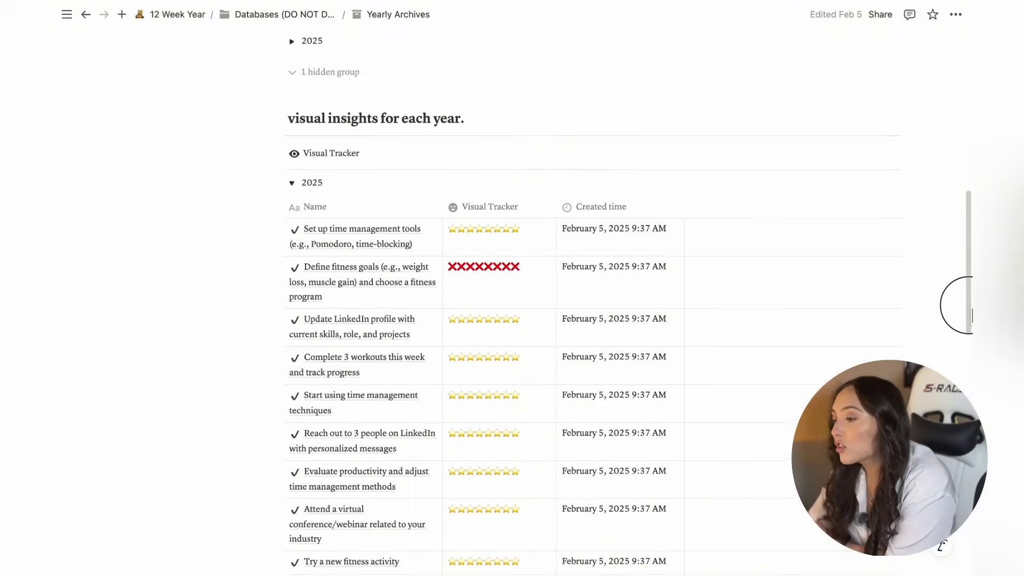
scroll(336, 267, "up", 1)
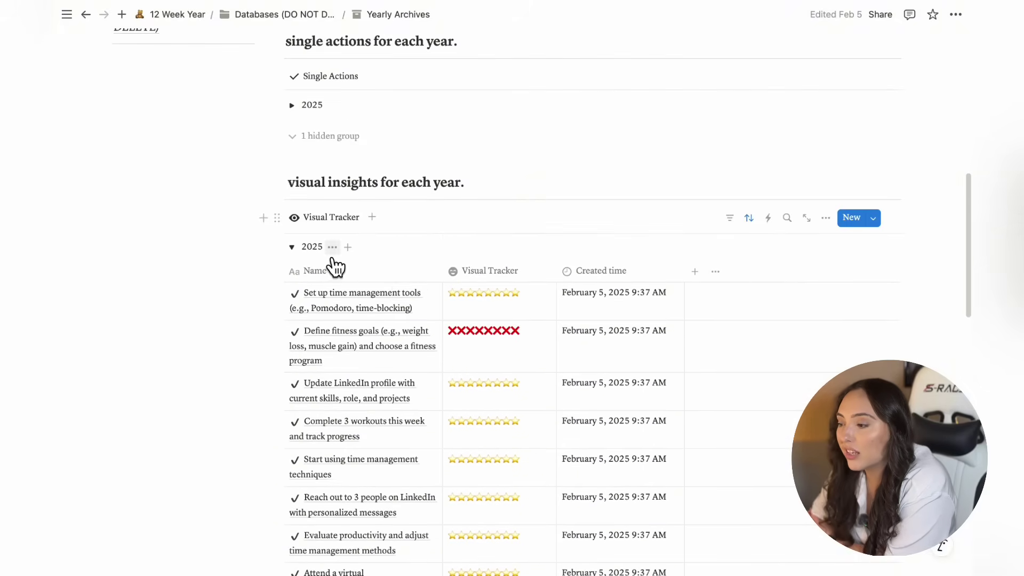
left_click(292, 247)
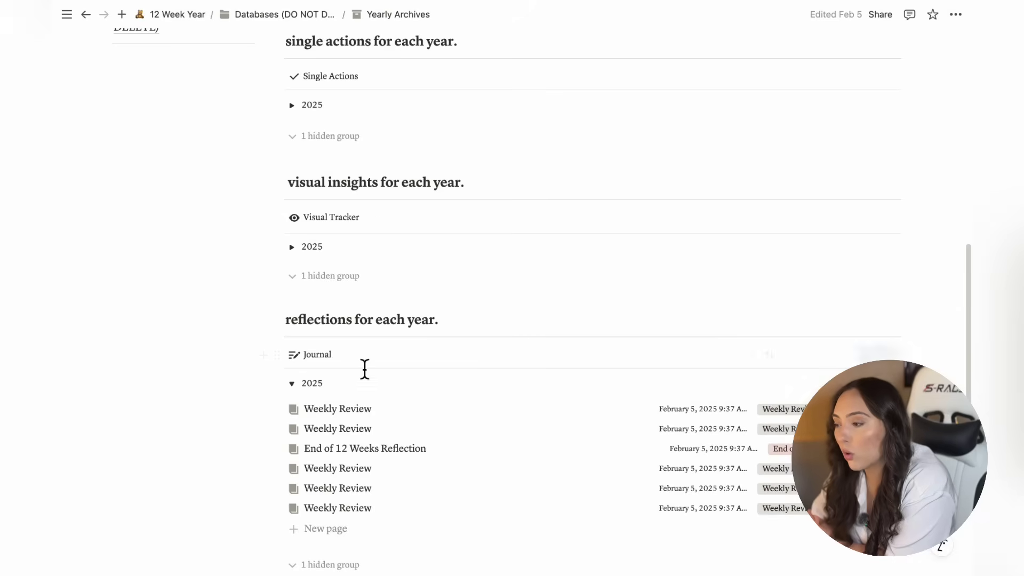
left_click(302, 390)
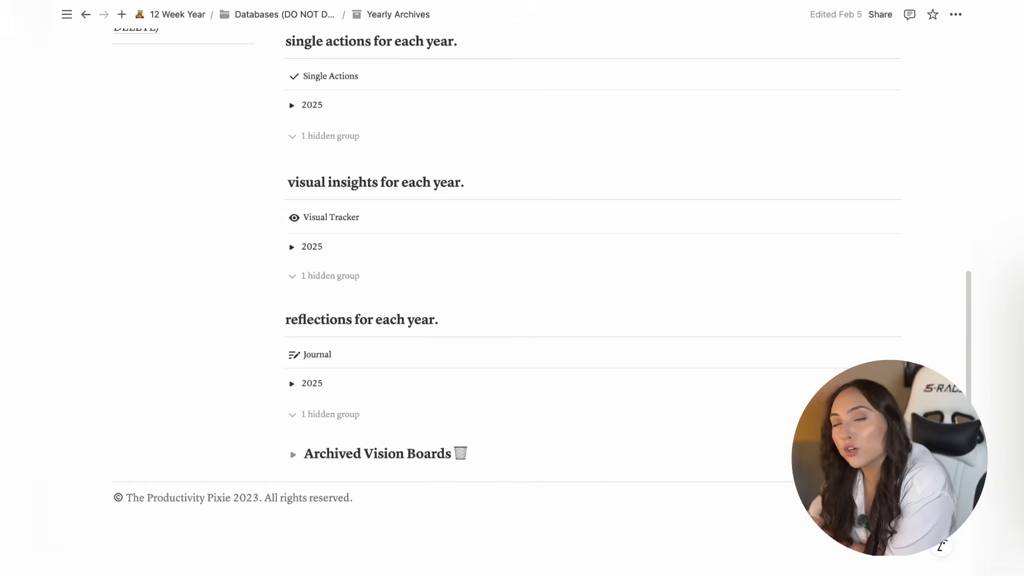
left_click_drag(968, 311, 969, 74)
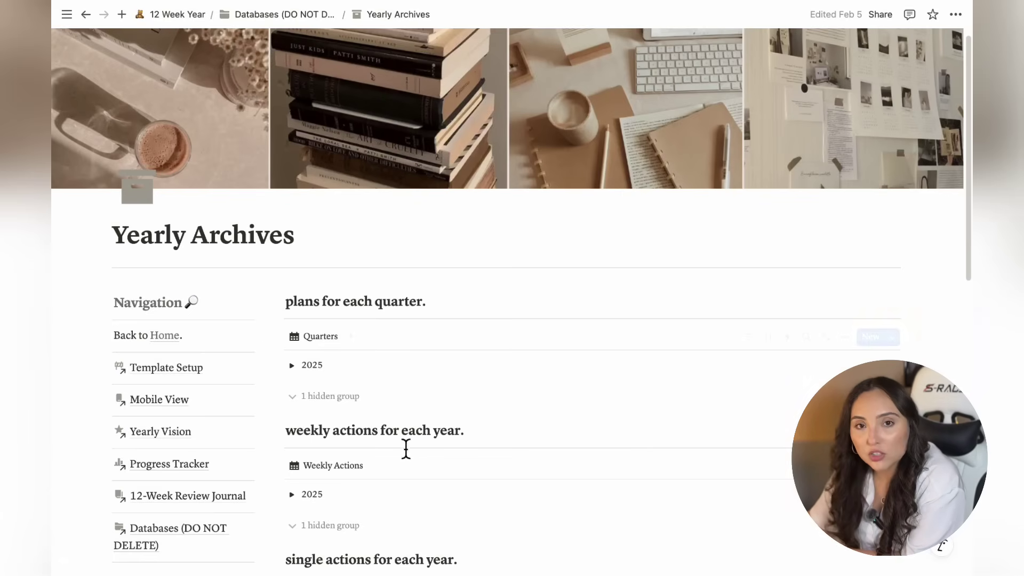
left_click_drag(969, 223, 962, 464)
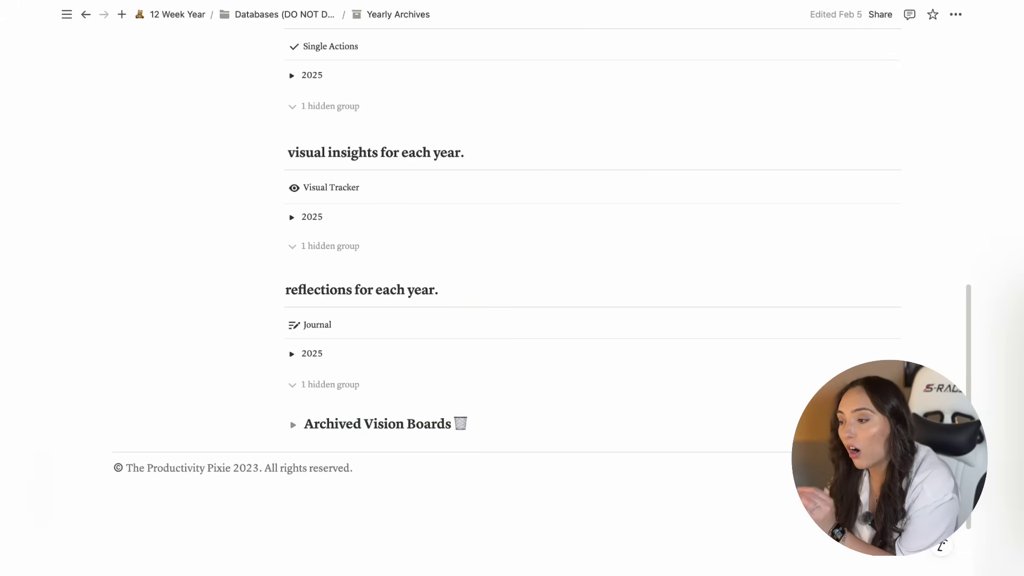
left_click_drag(968, 466, 971, 240)
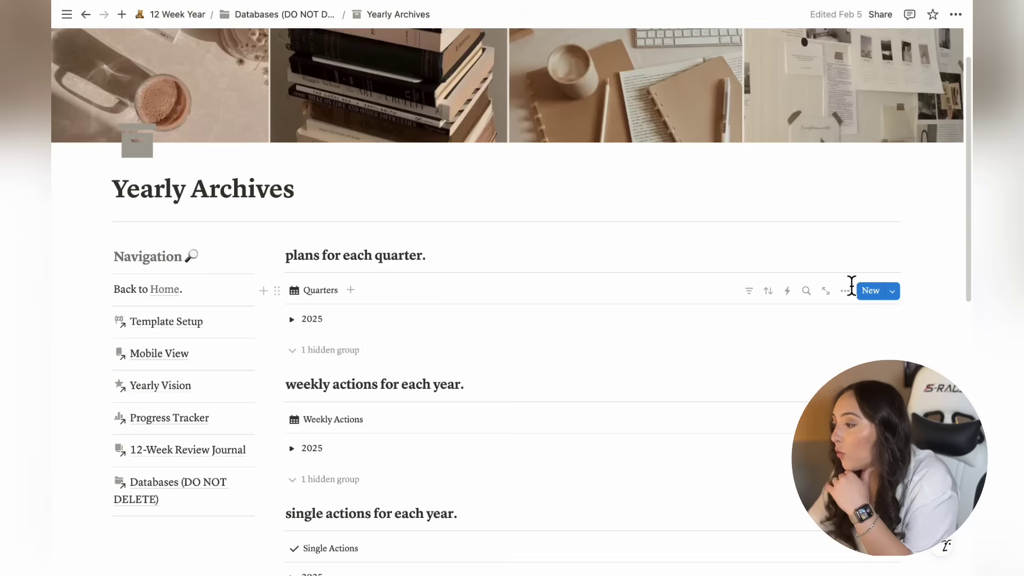
left_click_drag(971, 261, 969, 344)
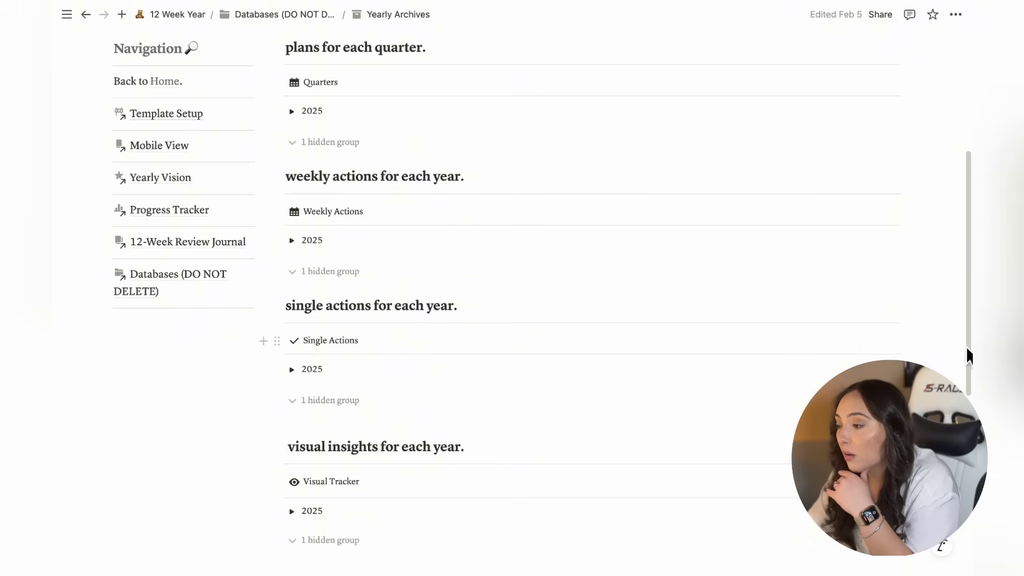
left_click_drag(971, 352, 970, 490)
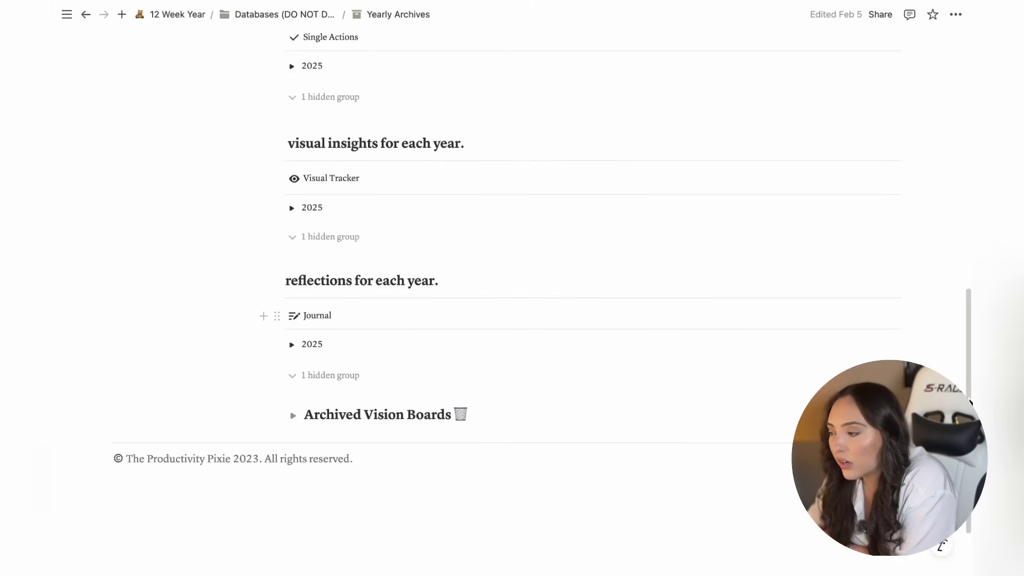
left_click_drag(970, 386, 968, 203)
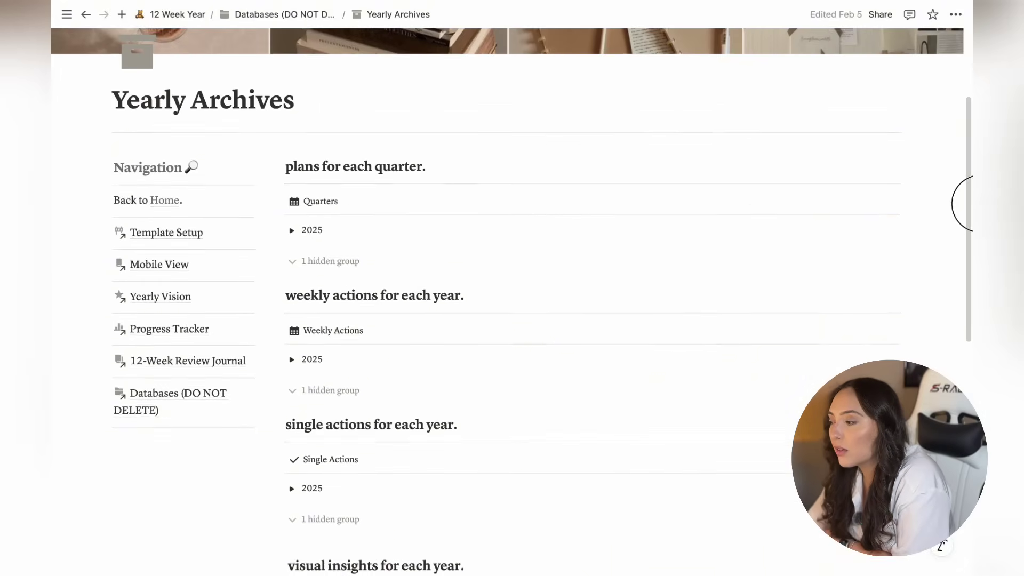
Re-expand the 2025 groups for Quarters (Q1, Q2), Weekly Actions, Single Actions and Visual Tracker
left_click(293, 237)
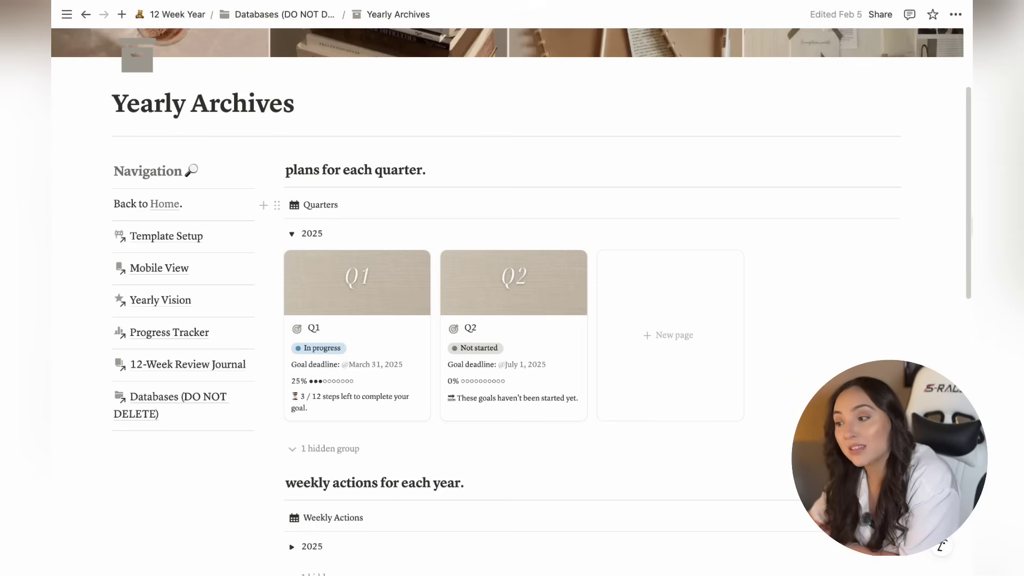
left_click_drag(968, 213, 969, 365)
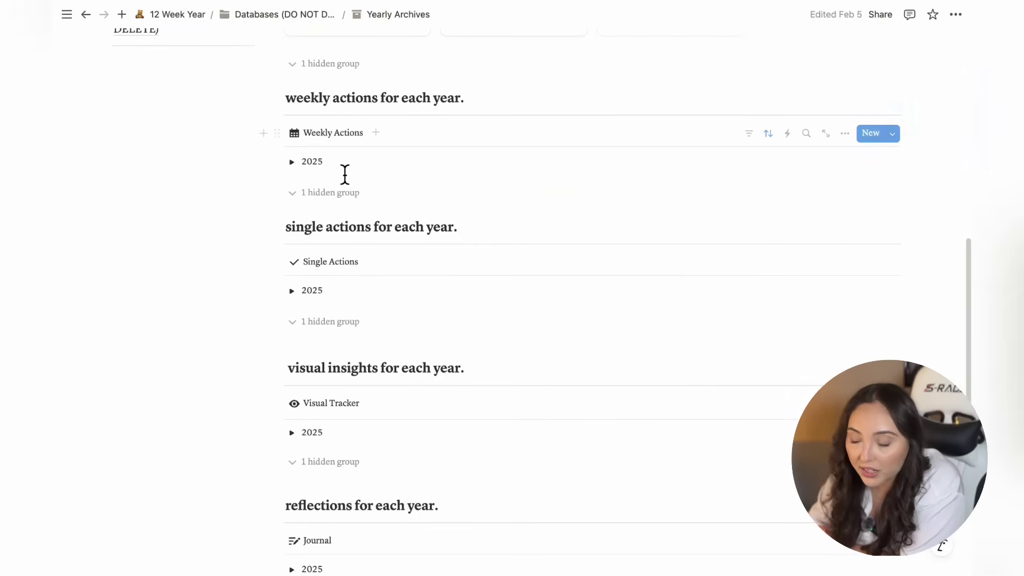
left_click(312, 163)
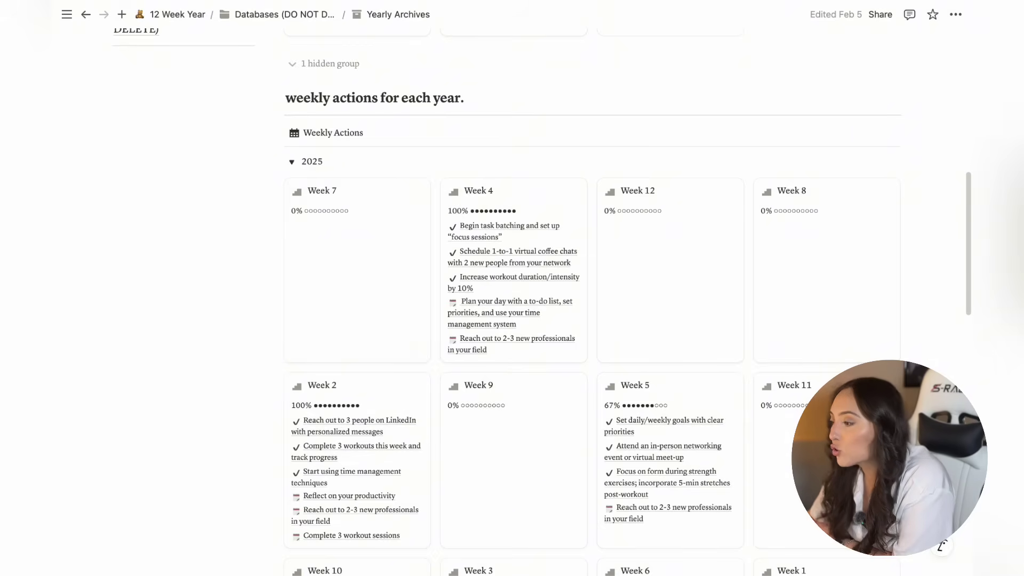
left_click_drag(969, 253, 970, 431)
left_click(299, 278)
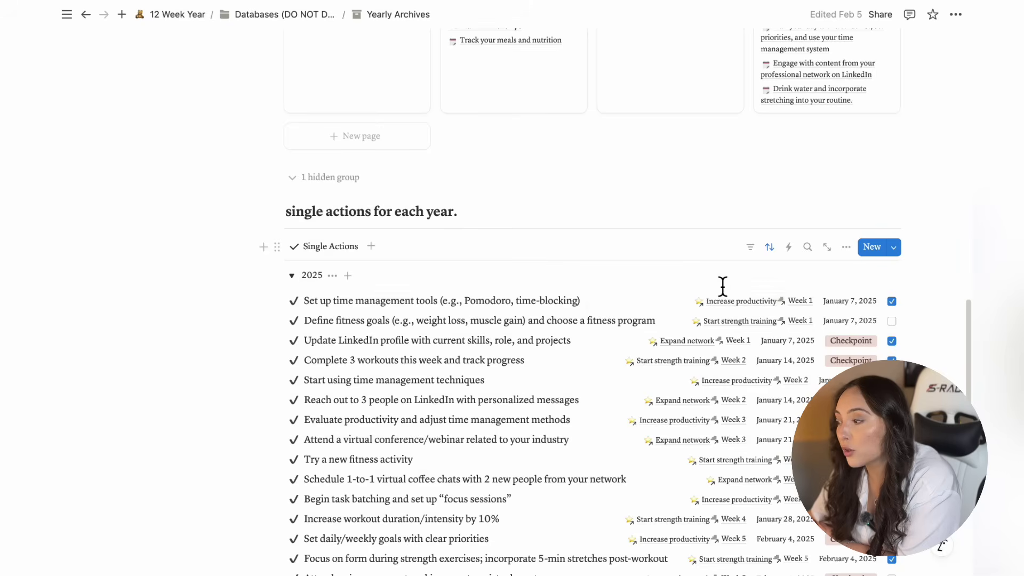
scroll(957, 321, "down", 10)
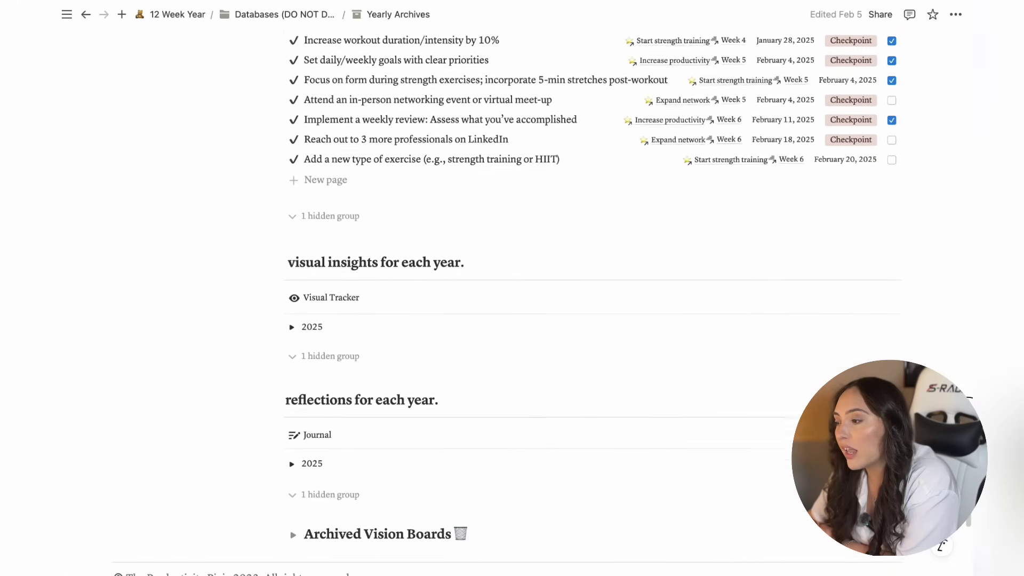
left_click(293, 252)
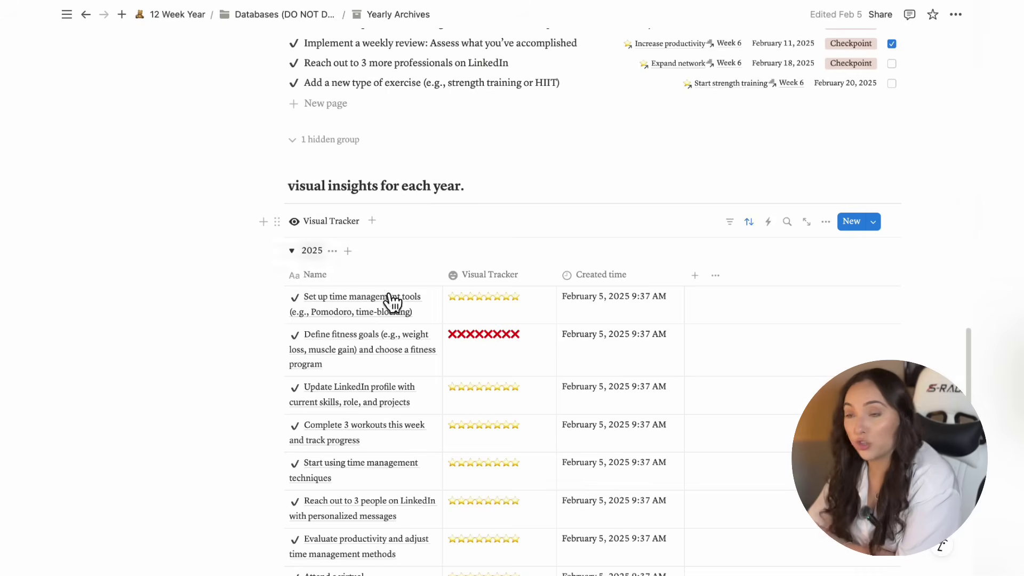
scroll(592, 320, "down", 5)
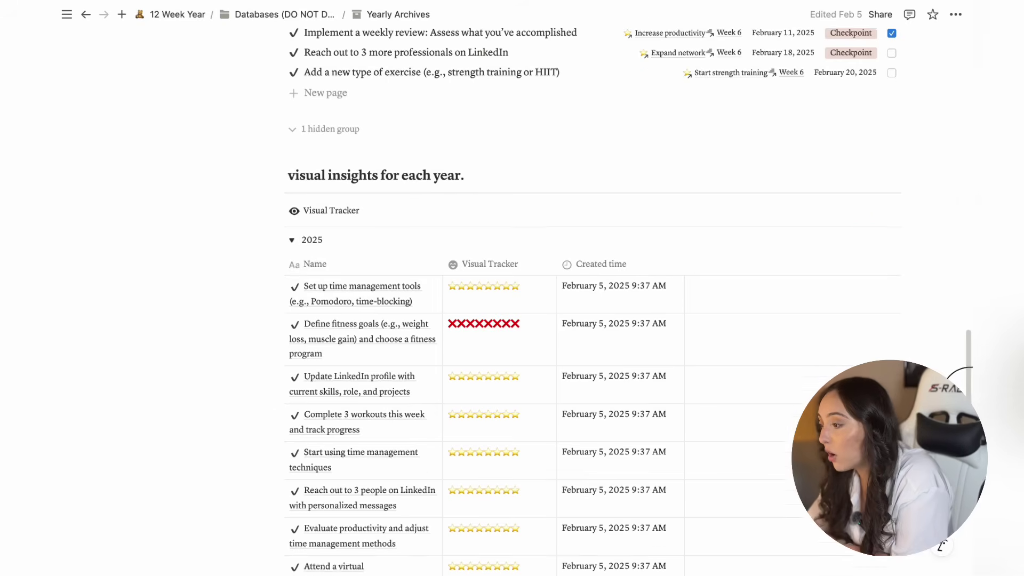
scroll(970, 541, "down", 14)
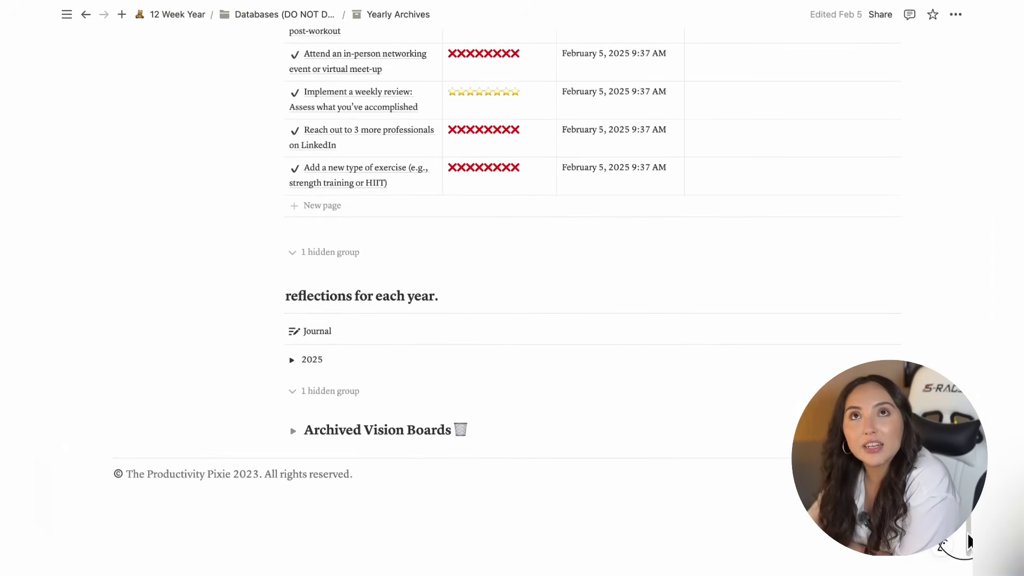
left_click_drag(970, 541, 970, 222)
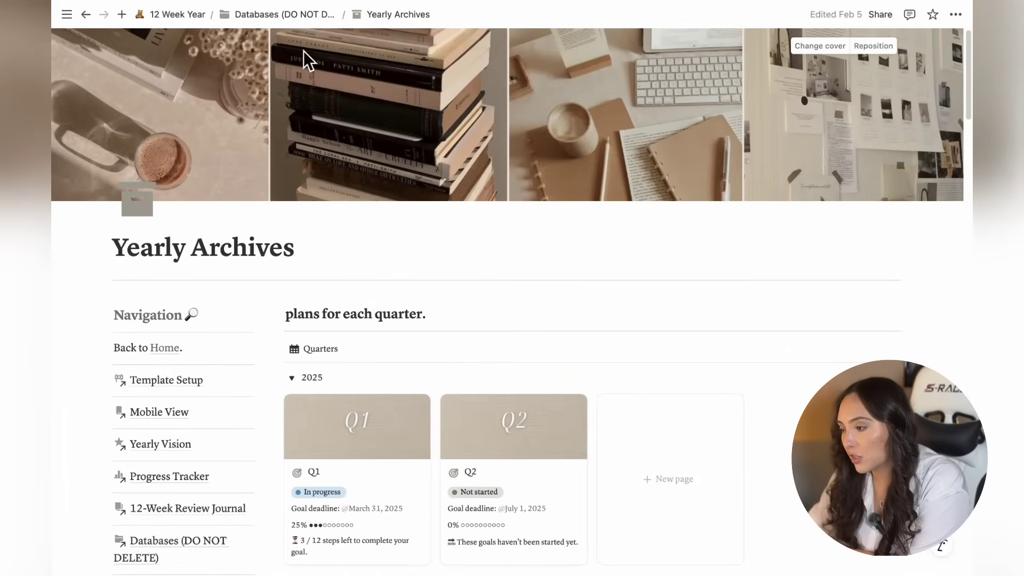
Go from the 12 Week Year home page to Mobile View and expand Planning Pages
left_click(182, 353)
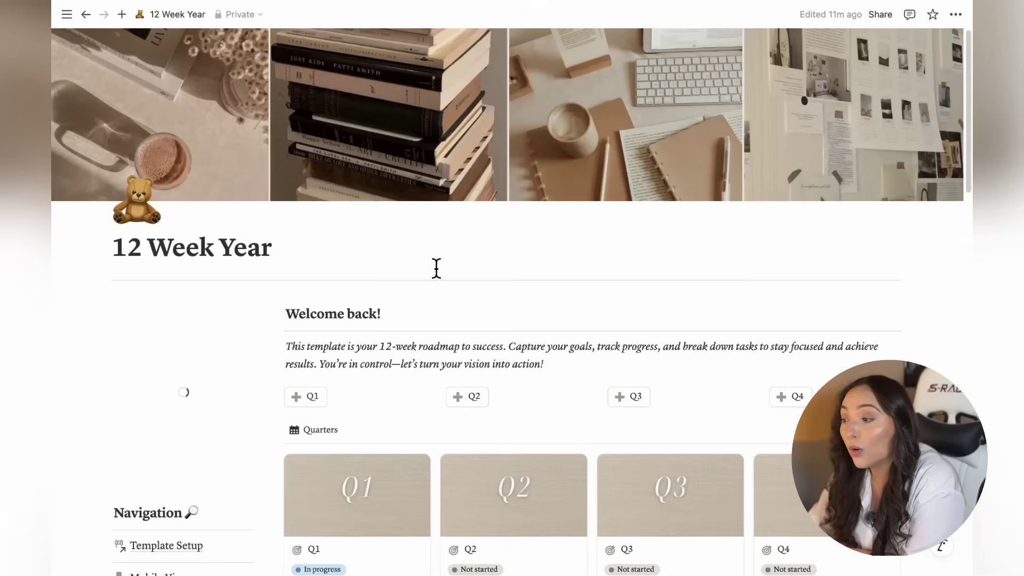
scroll(214, 434, "down", 2)
left_click(188, 453)
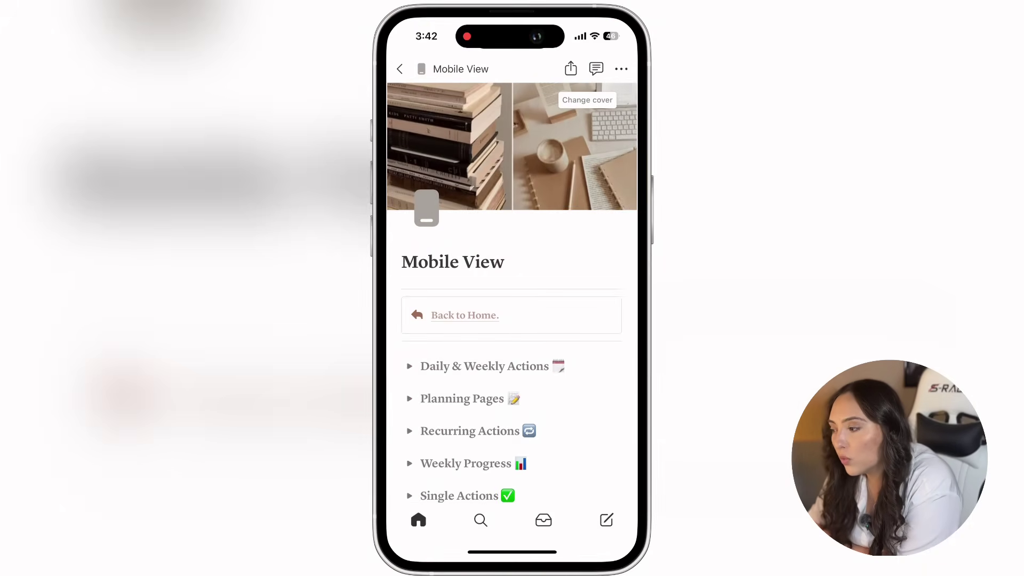
scroll(512, 299, "down", 5)
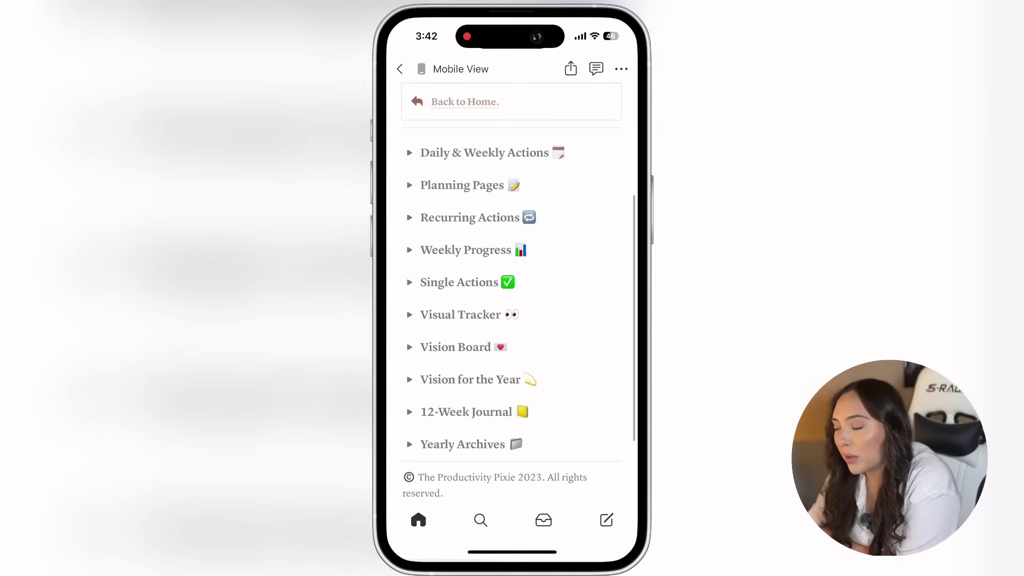
left_click(409, 185)
Expand and collapse the Recurring Actions table, then expand the Visual Tracker section
scroll(512, 298, "down", 10)
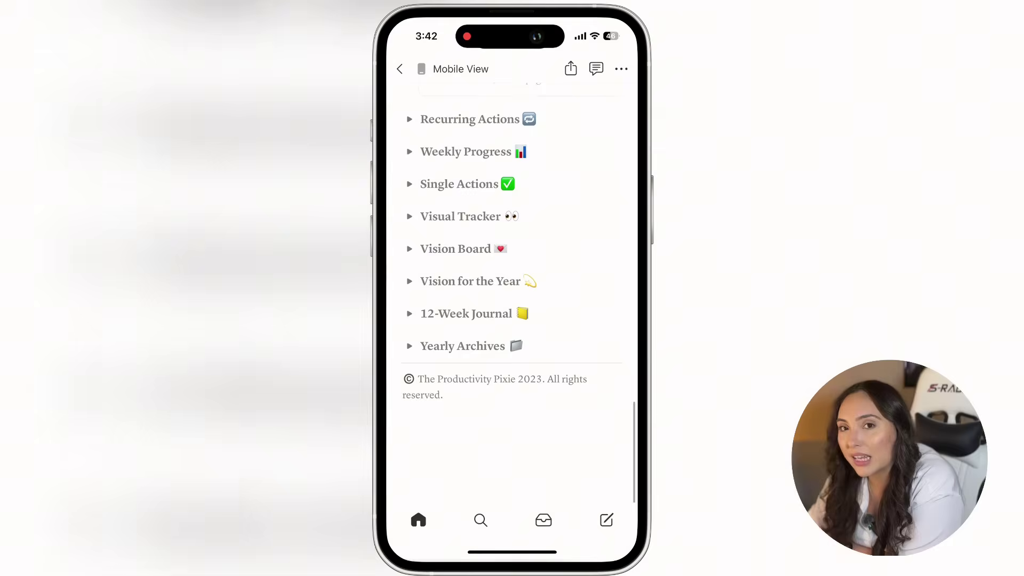
left_click(410, 119)
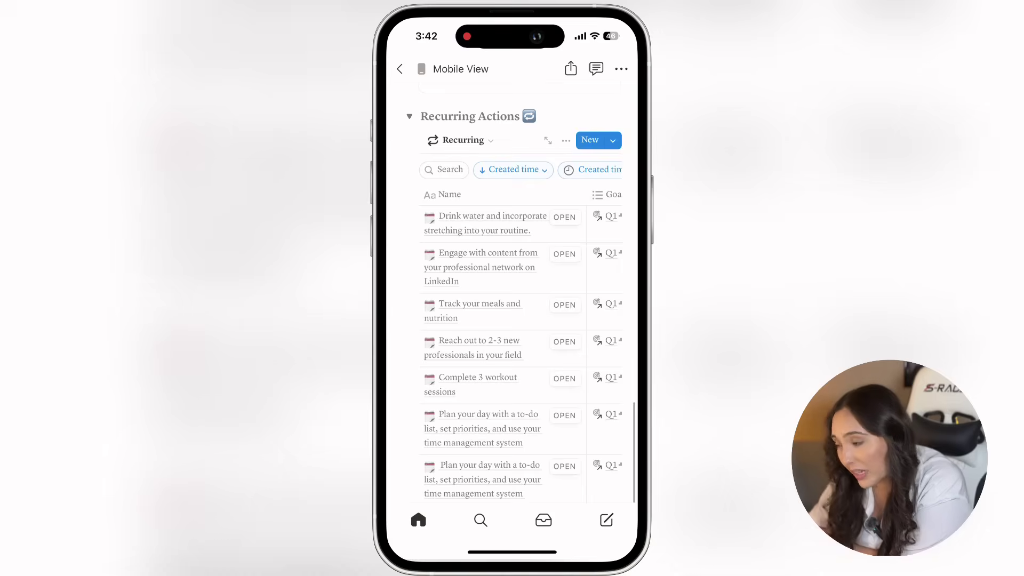
scroll(520, 346, "right", 1)
scroll(520, 347, "right", 5)
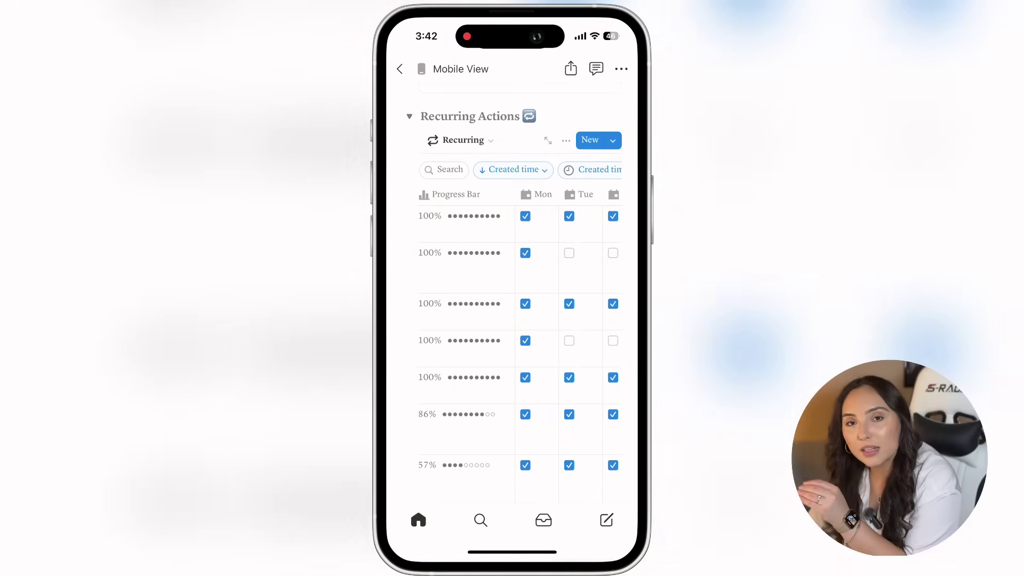
left_click(409, 116)
scroll(512, 320, "down", 15)
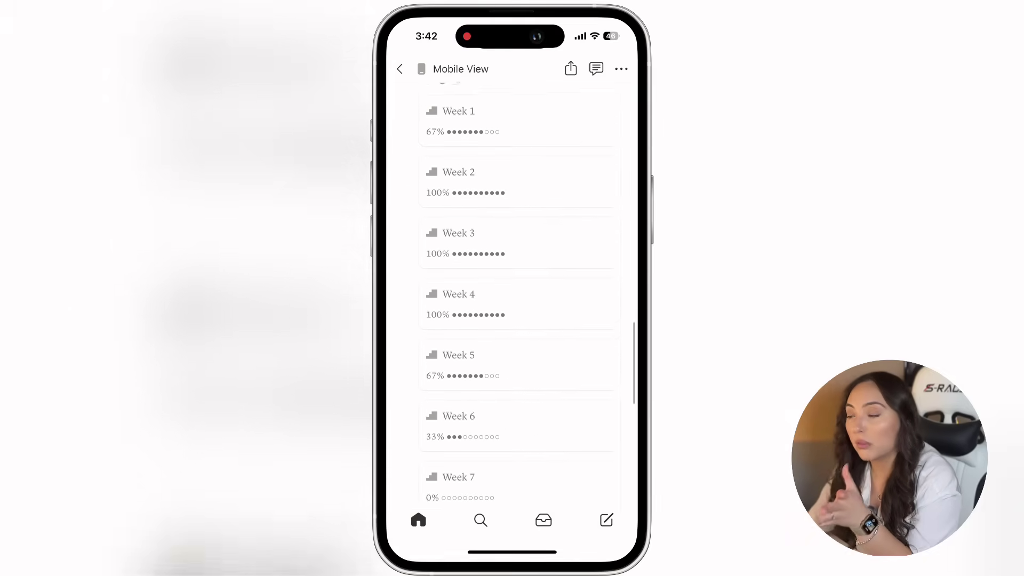
left_click(409, 156)
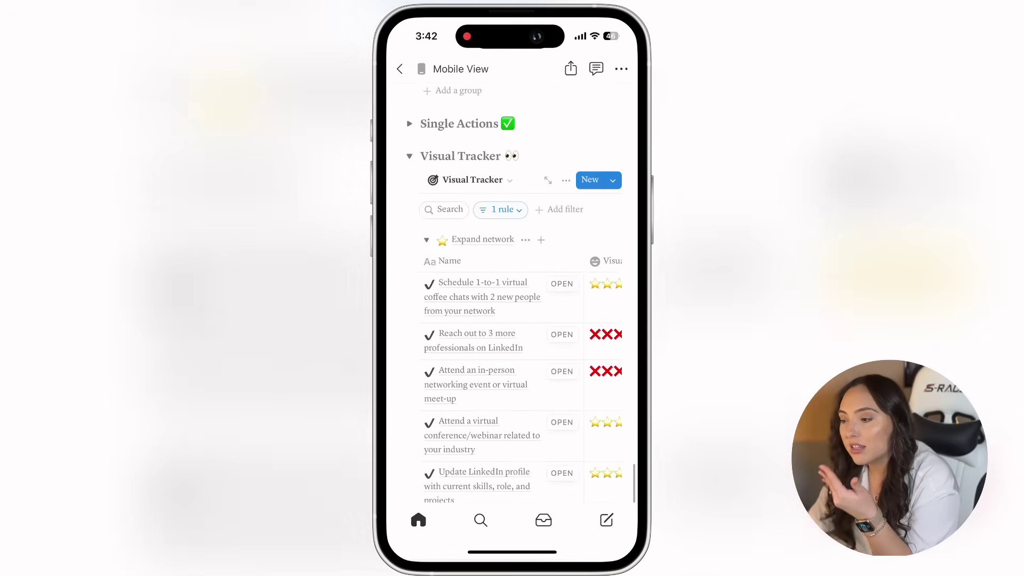
scroll(520, 373, "right", 5)
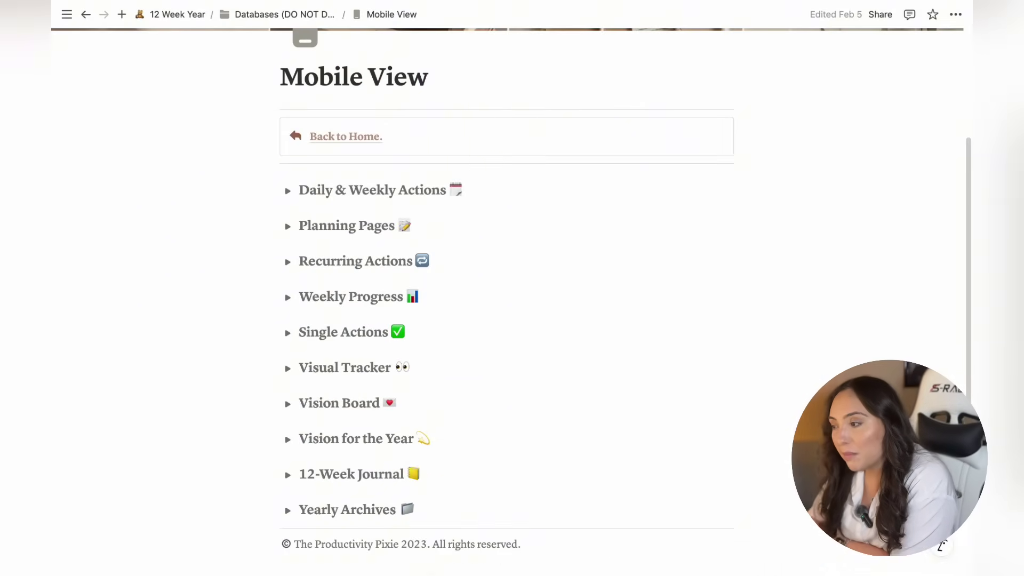
Return home and switch 12-Week Focus to the Goals gallery with four Q1 goal cards
left_click(369, 148)
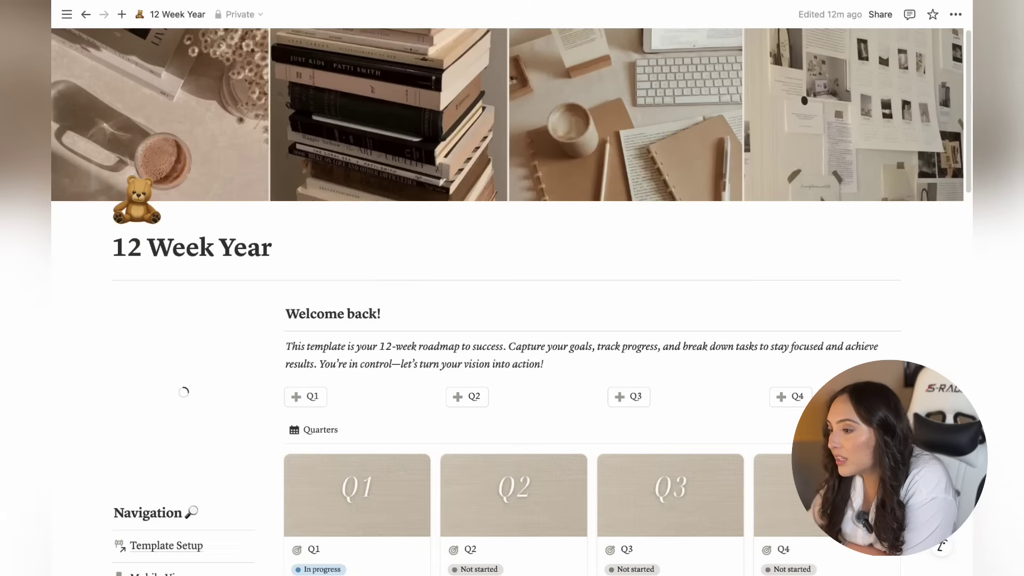
scroll(546, 249, "down", 5)
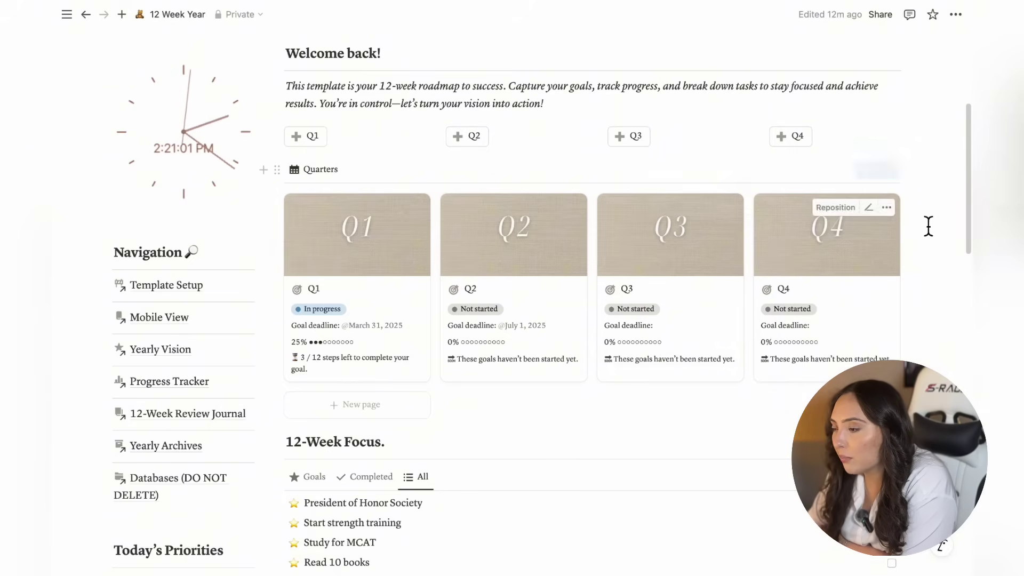
scroll(967, 214, "down", 10)
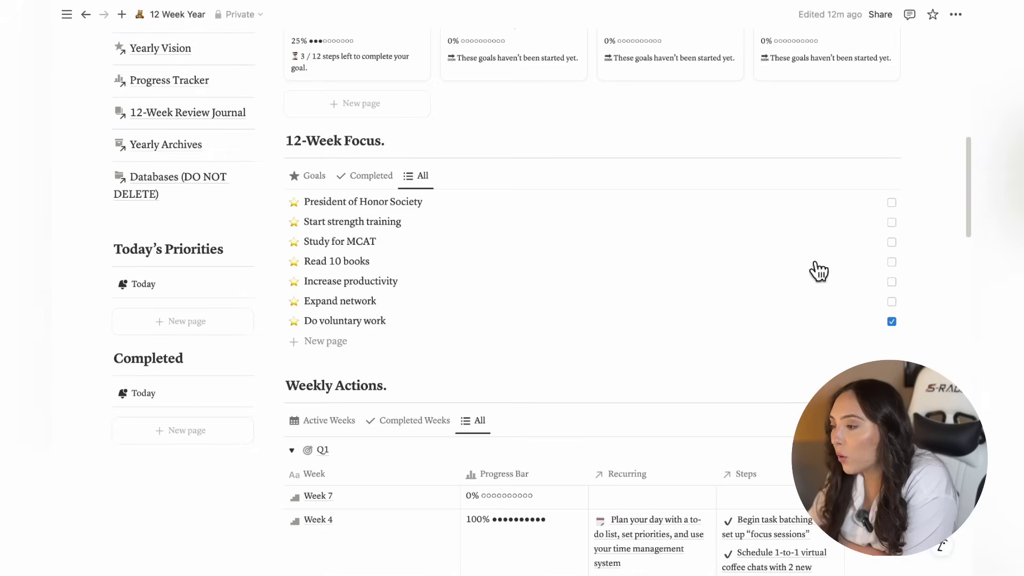
left_click(319, 180)
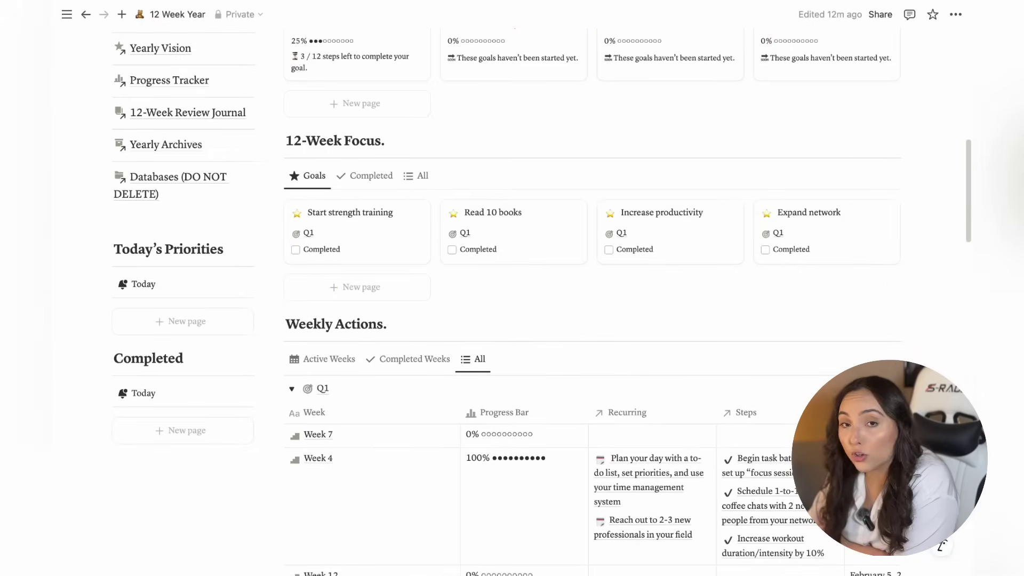
Switch Weekly Actions to Active Weeks and leave the Q1 group of Week 1–12 cards collapsed
left_click_drag(970, 213, 960, 258)
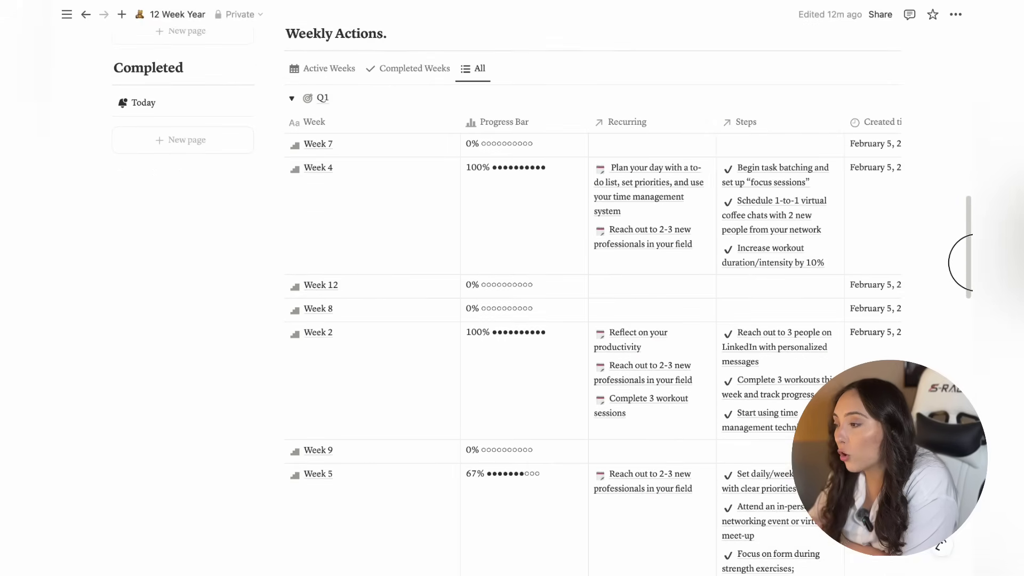
left_click(329, 68)
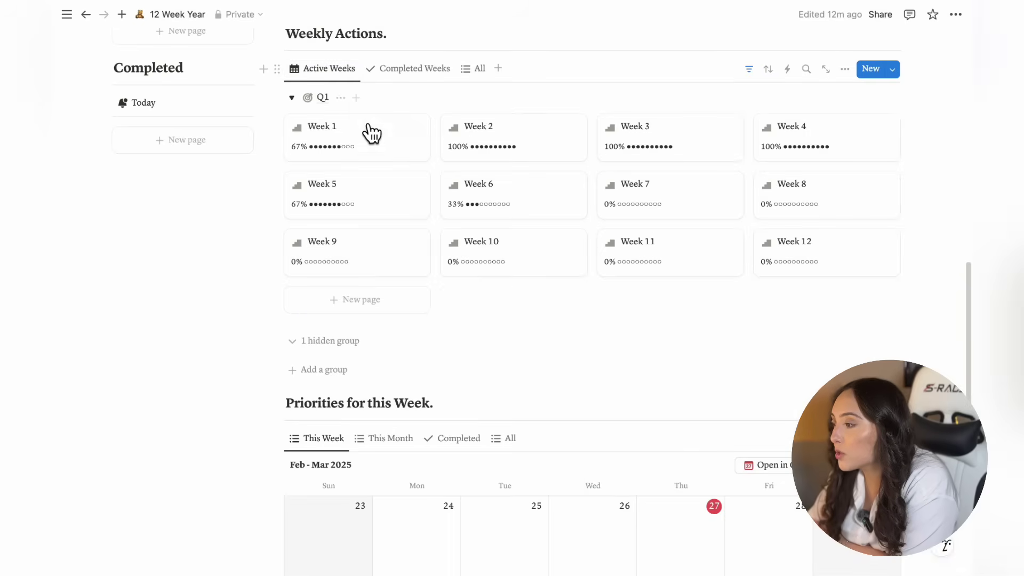
left_click(292, 98)
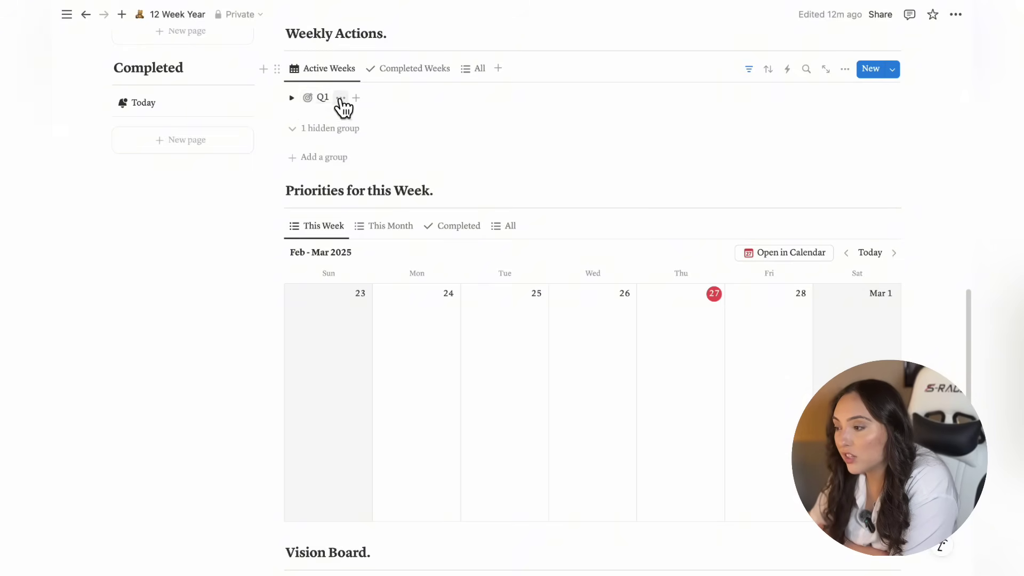
left_click(293, 99)
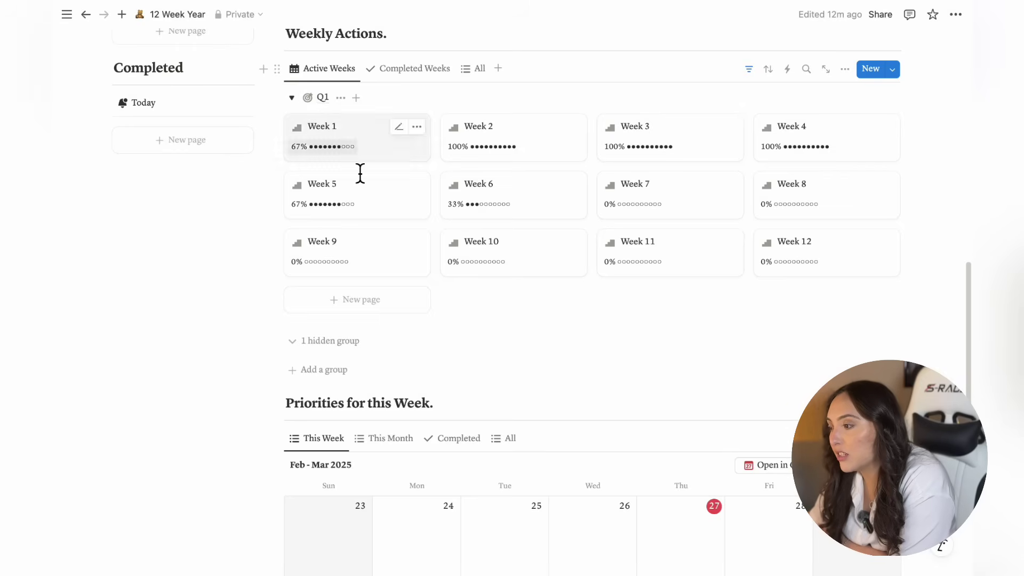
left_click_drag(971, 298, 878, 137)
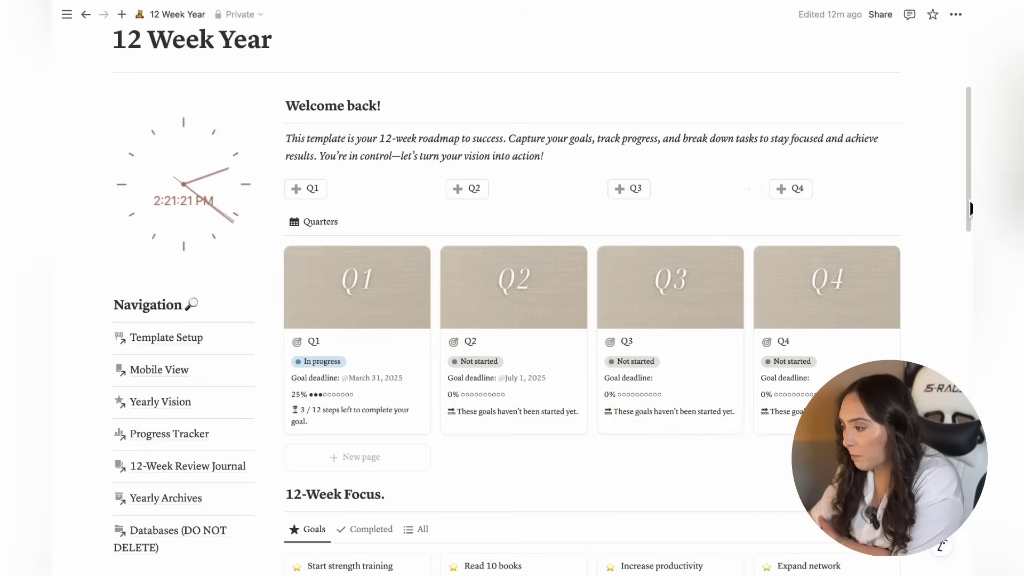
left_click_drag(969, 205, 970, 352)
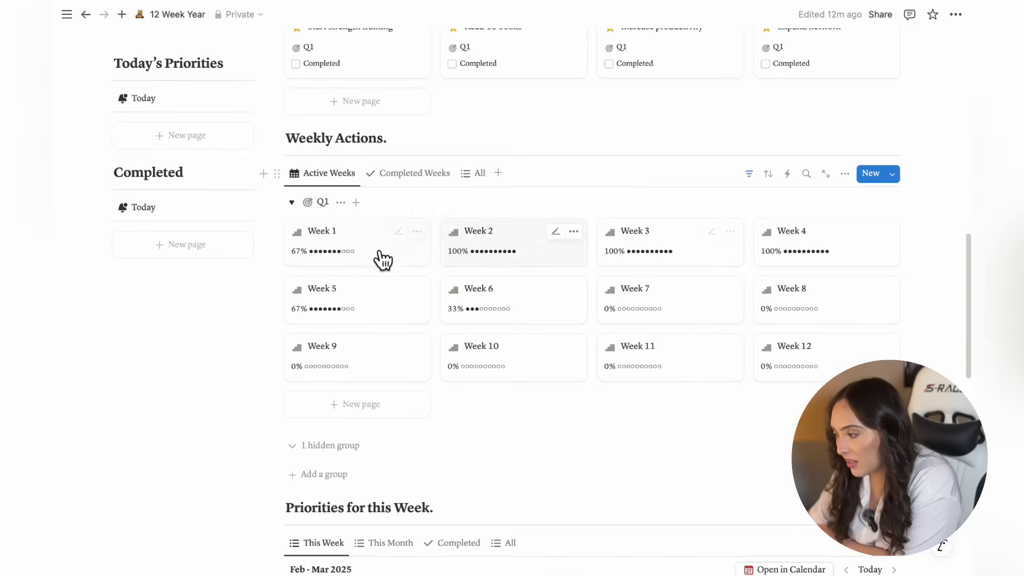
left_click(300, 207)
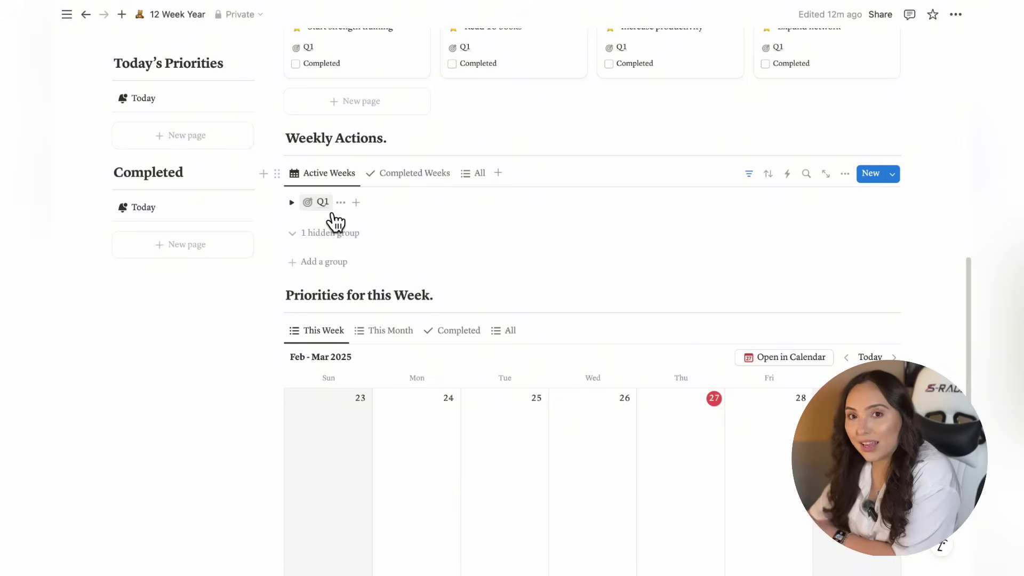
Move the Priorities calendar back one week, then show the This Month view for March 2025
mouse_move(966, 312)
left_mouse_down()
mouse_move(961, 339)
mouse_move(964, 330)
left_mouse_up()
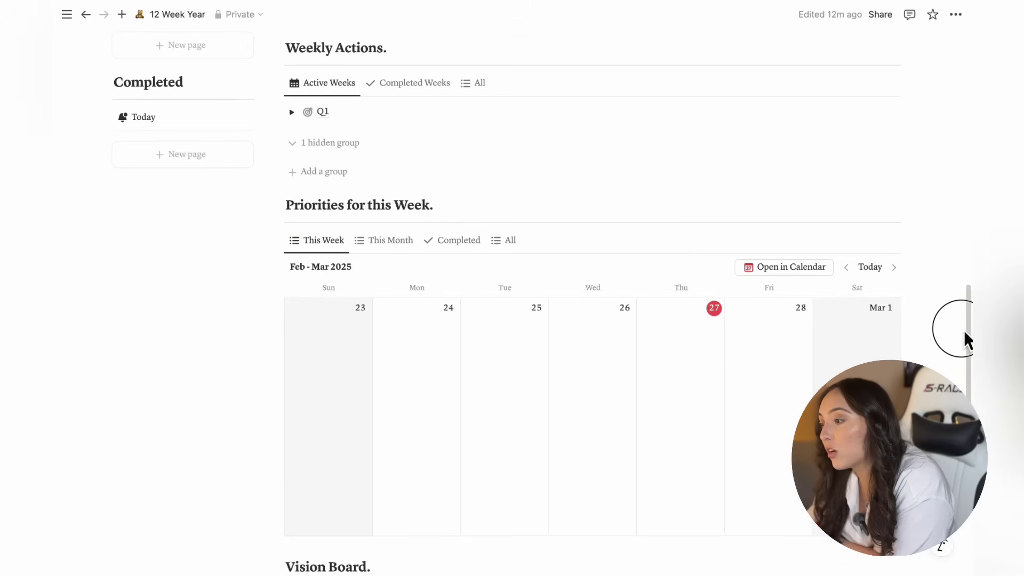
left_click(846, 267)
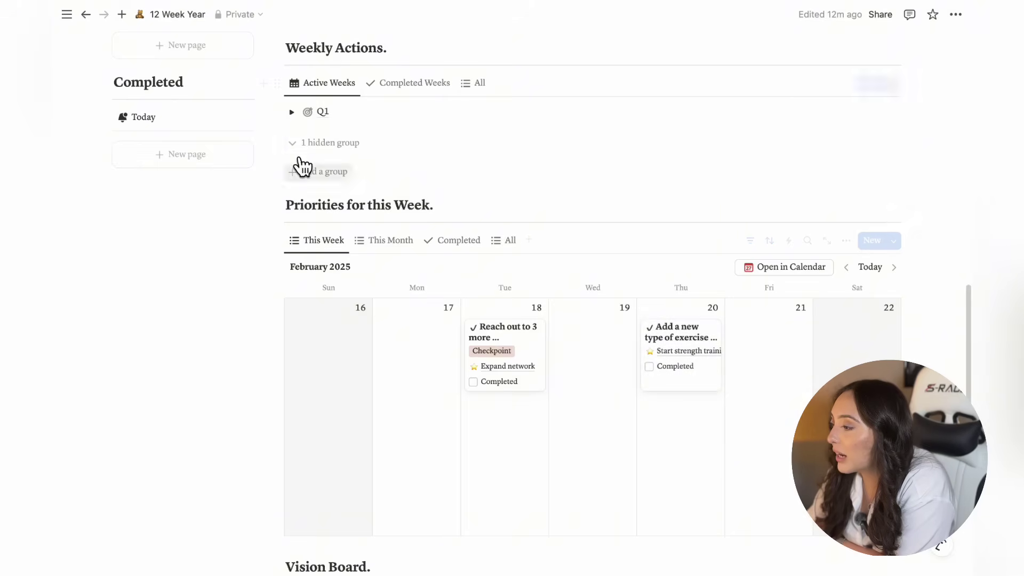
scroll(297, 165, "up", 5)
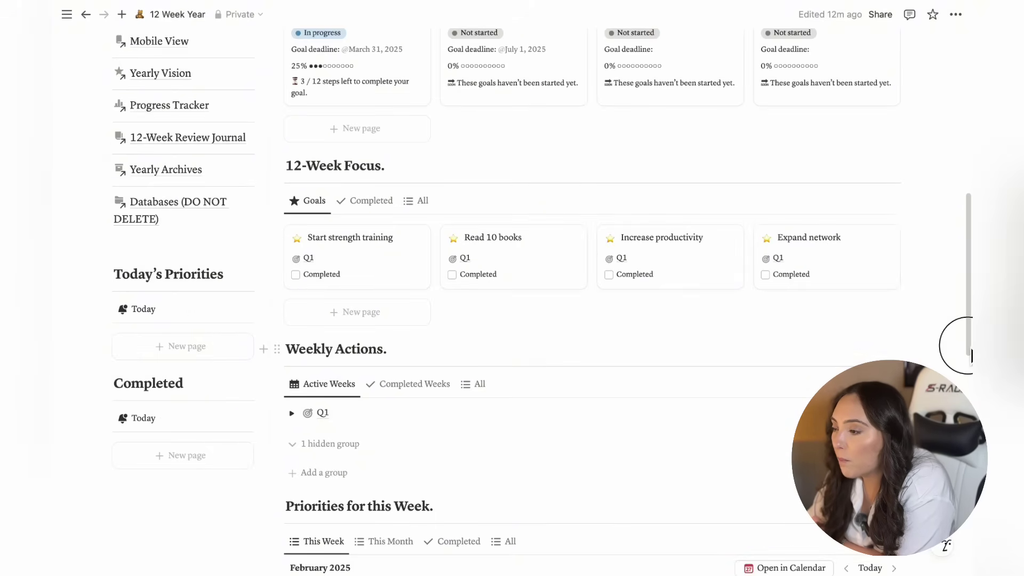
scroll(405, 230, "down", 6)
left_click(389, 213)
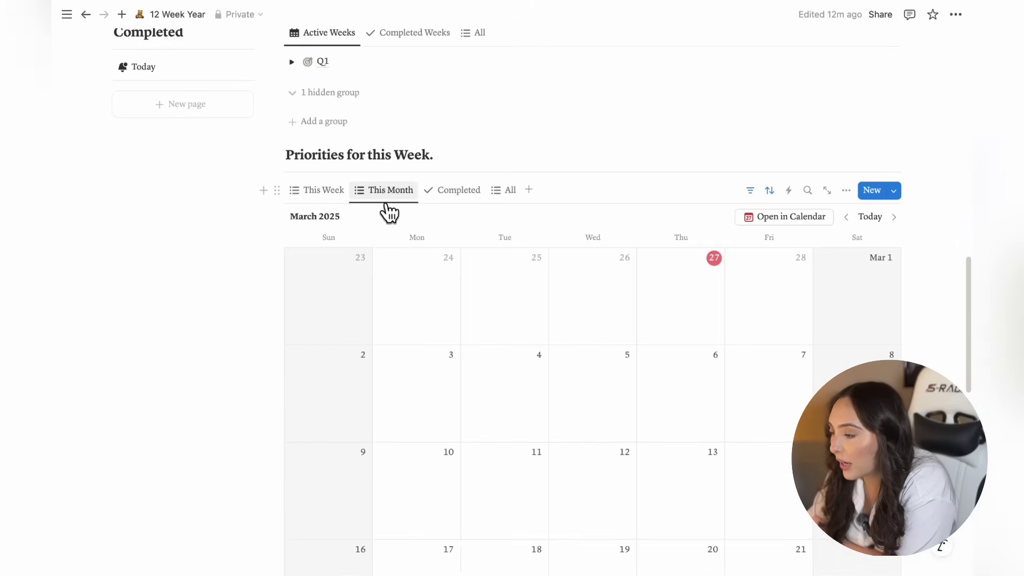
left_click_drag(969, 278, 966, 464)
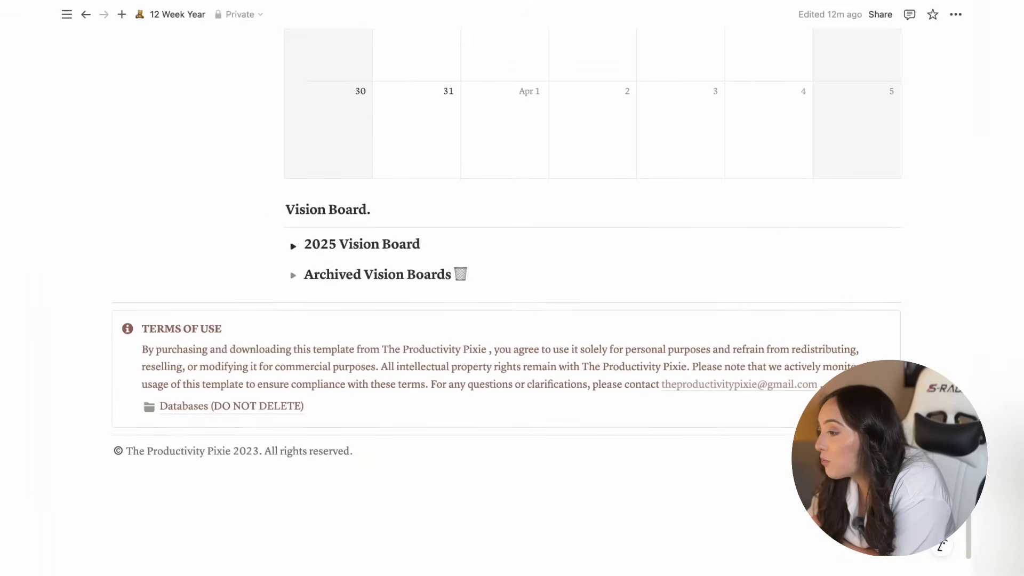
left_click(293, 236)
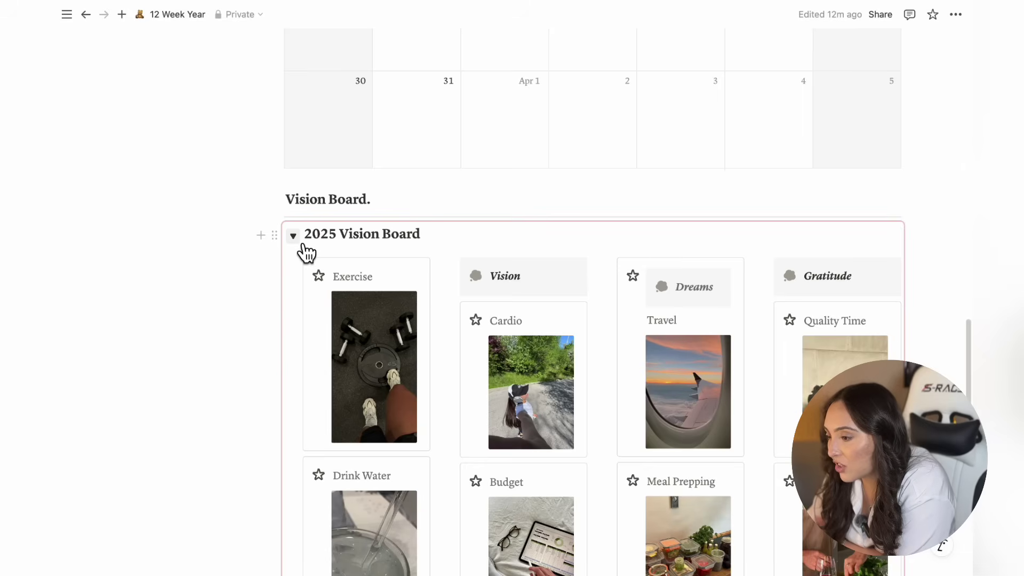
left_click(300, 242)
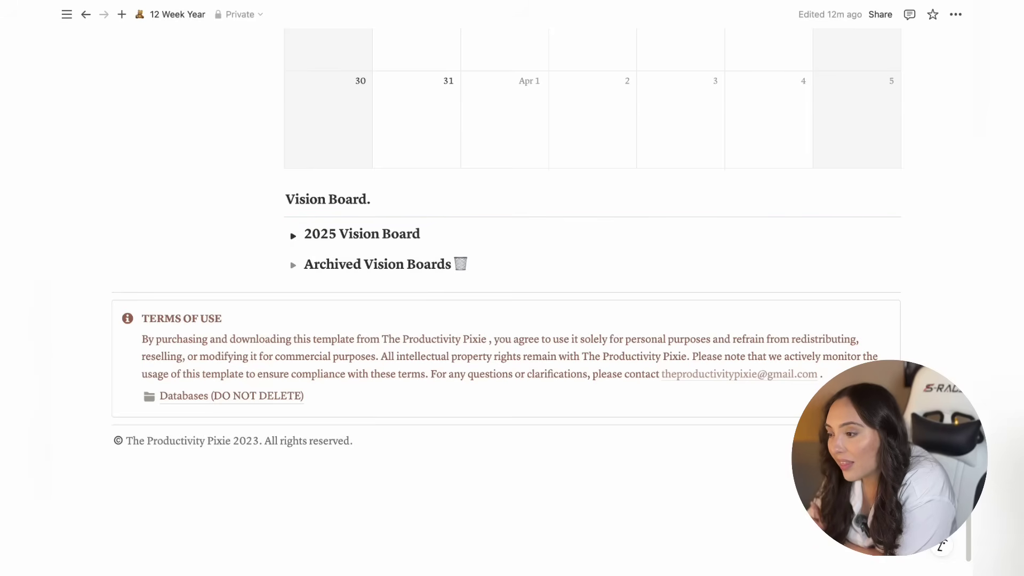
scroll(541, 299, "down", 2)
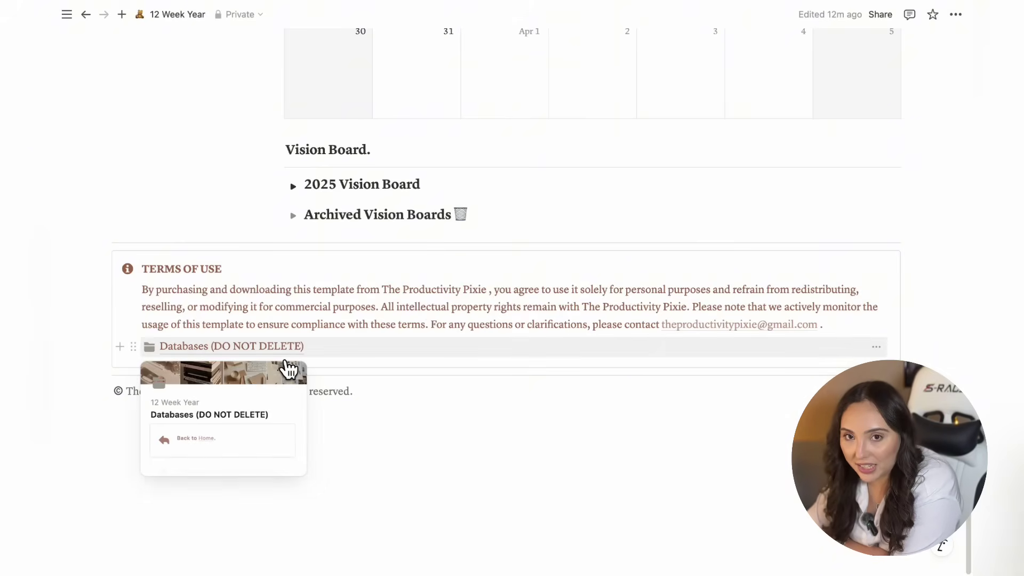
Open Databases (DO NOT DELETE) and expand Yearly Vision & Reflection to show 2025–2027 entries
left_click(288, 368)
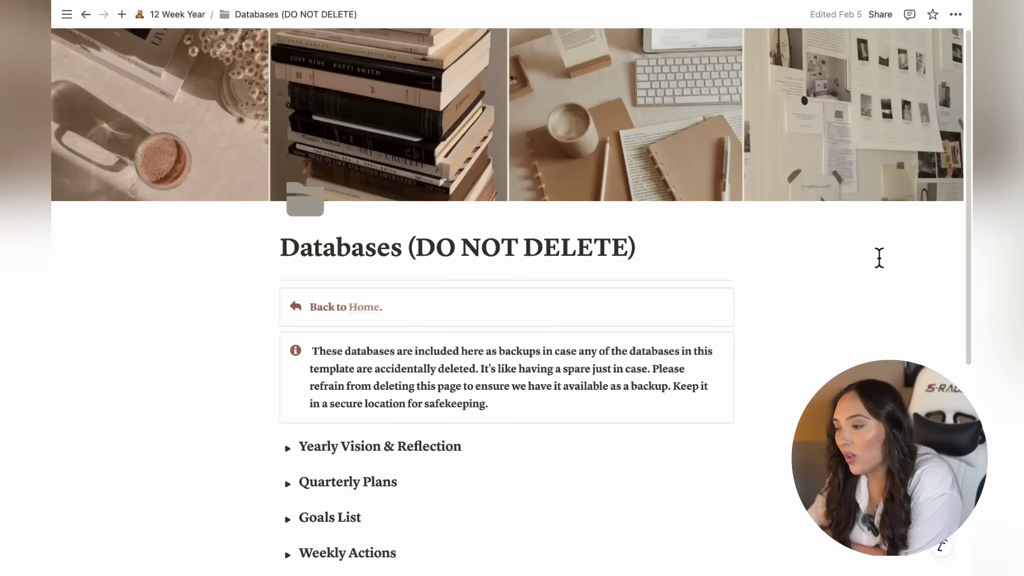
left_click_drag(971, 202, 967, 368)
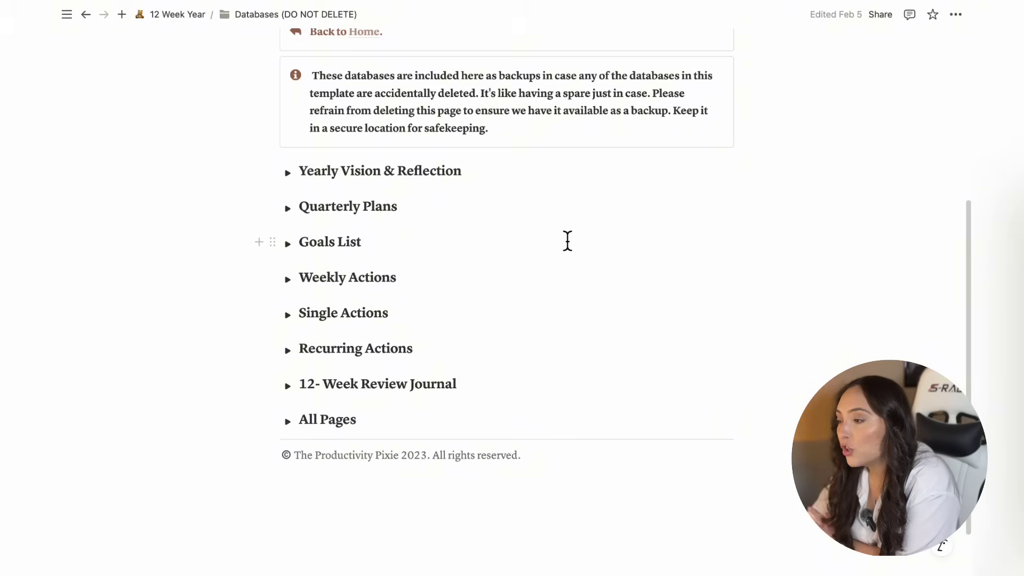
left_click(288, 173)
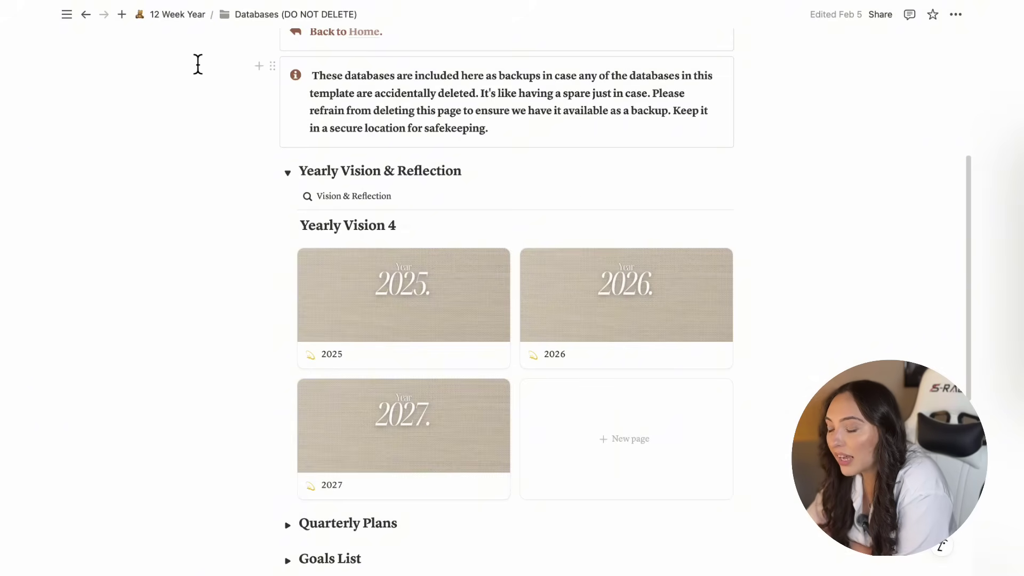
Turn on Show database title for the This Month calendar, then return to the backup page
key("super+bracketleft")
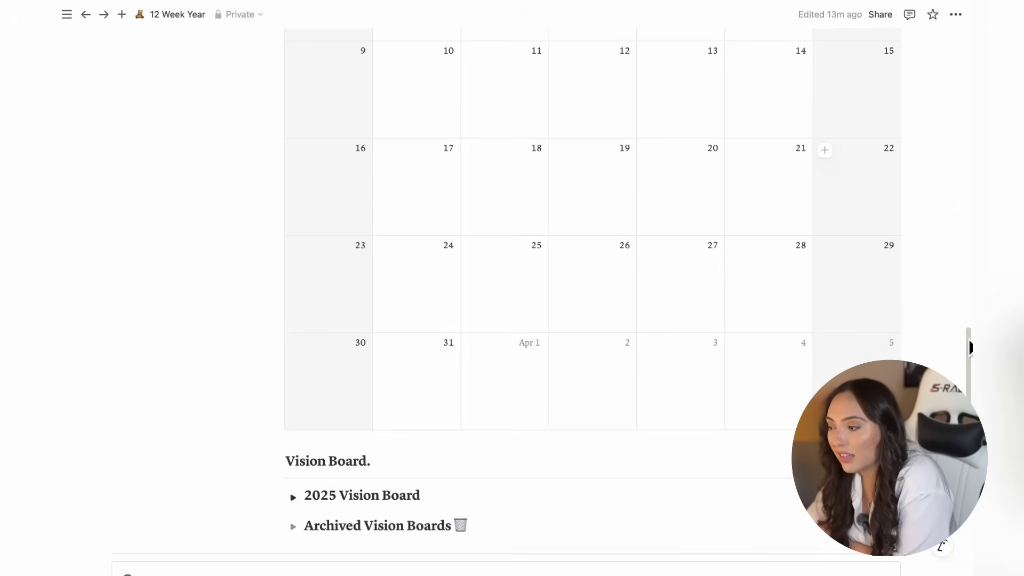
scroll(875, 368, "up", 10)
left_click(850, 350)
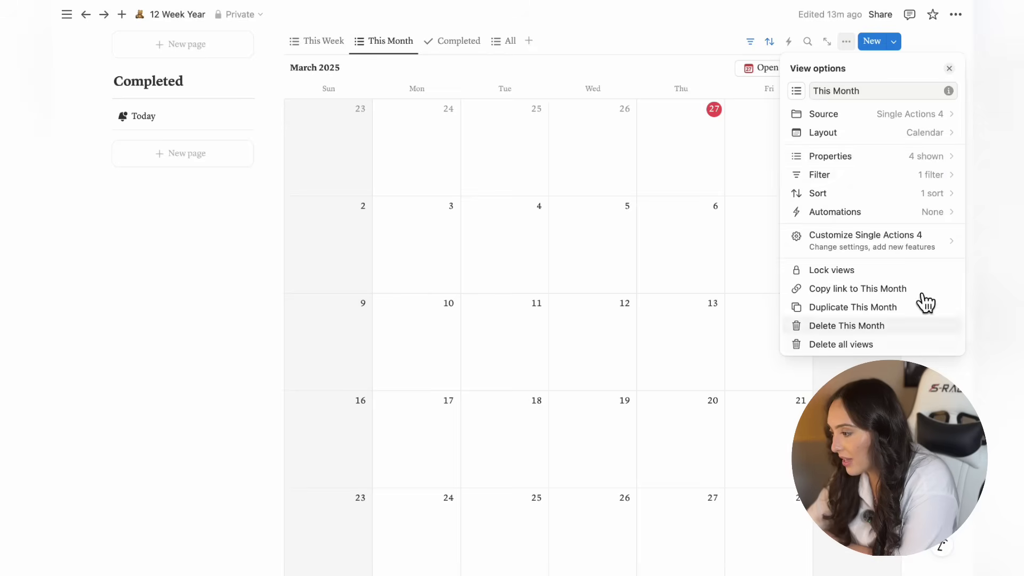
left_click(909, 132)
left_click(945, 183)
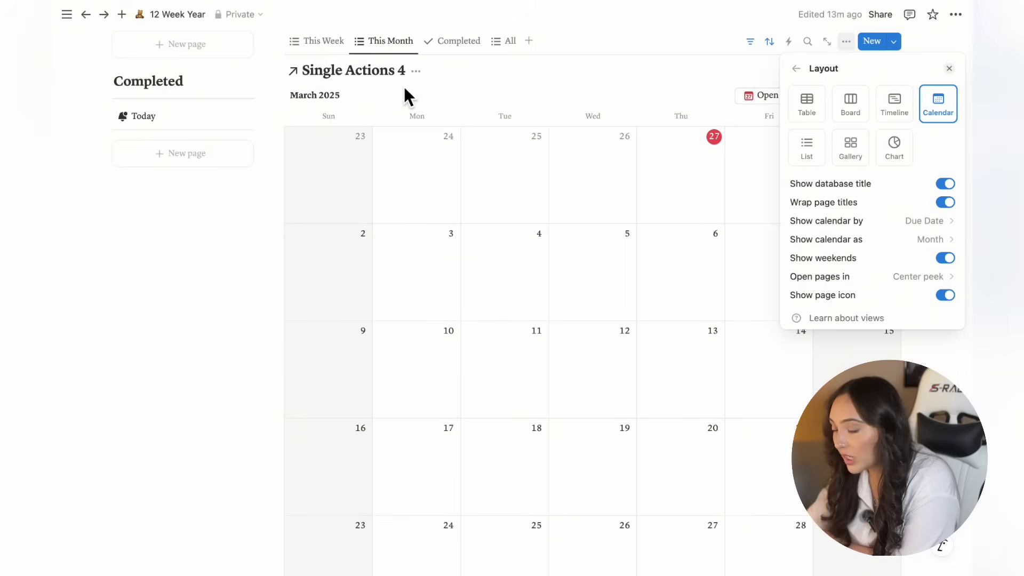
left_click(86, 14)
left_click(85, 15)
scroll(955, 203, "down", 10)
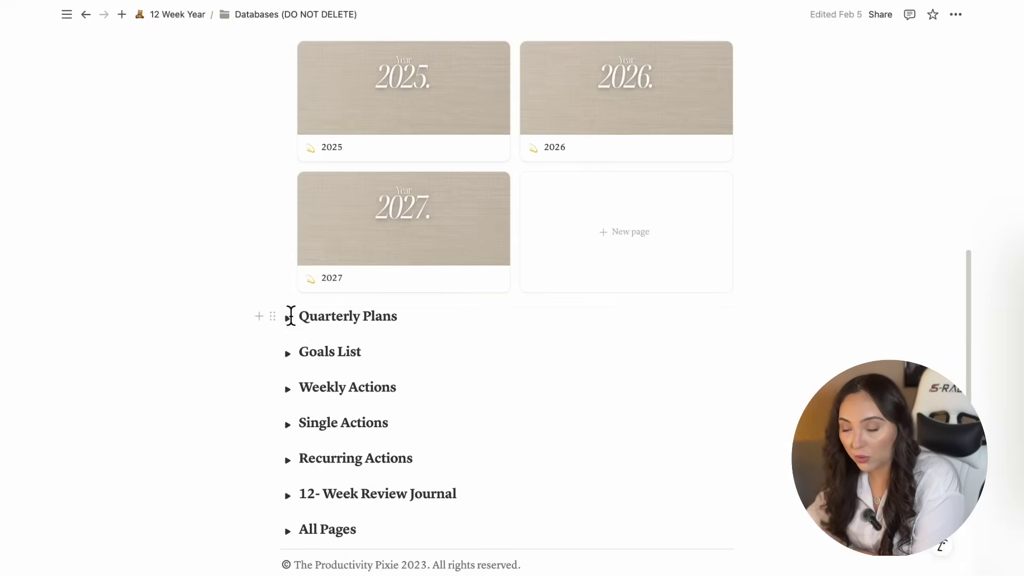
Expand the Quarterly Plans and Goals List backup databases
left_click(287, 318)
scroll(966, 249, "down", 10)
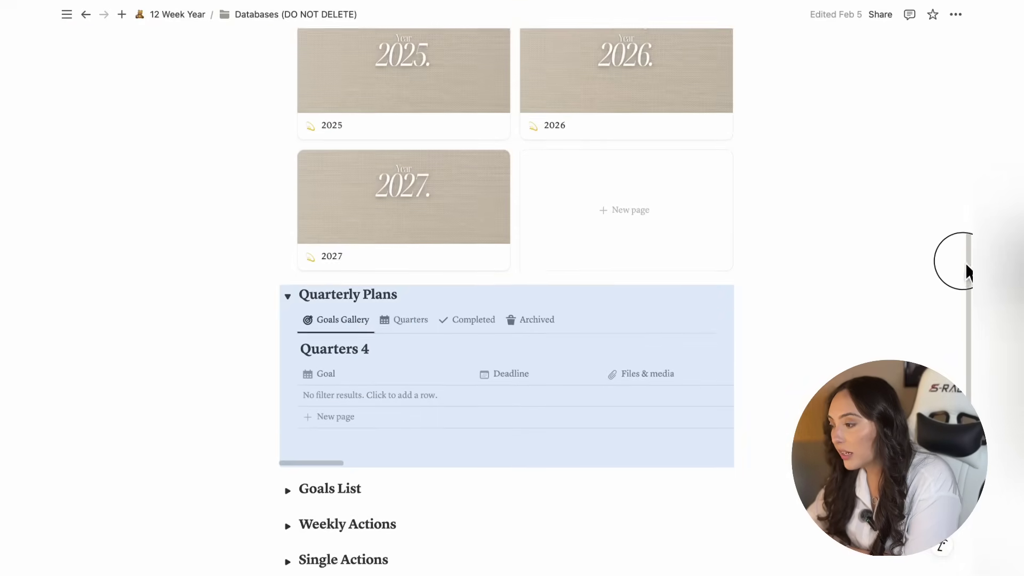
left_click(286, 196)
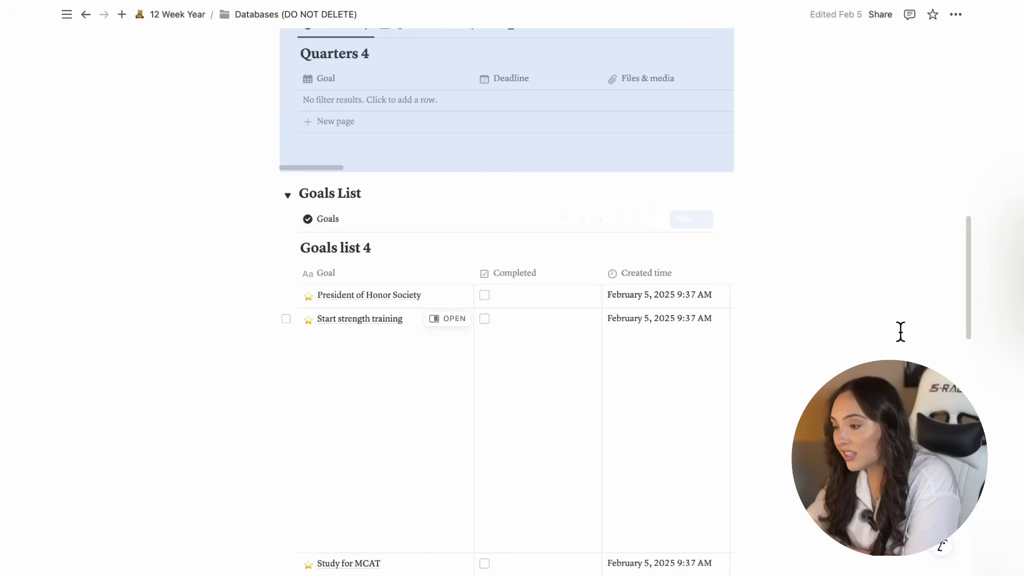
scroll(969, 297, "down", 10)
scroll(540, 372, "down", 8)
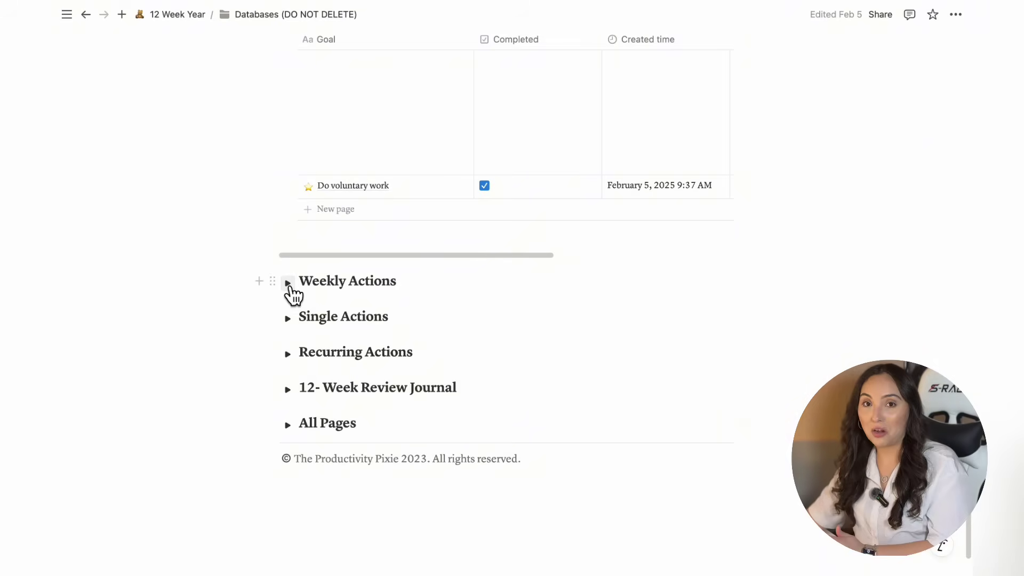
Expand Weekly Actions and Single Actions, review their example entries, and scroll back to the top
left_click(288, 282)
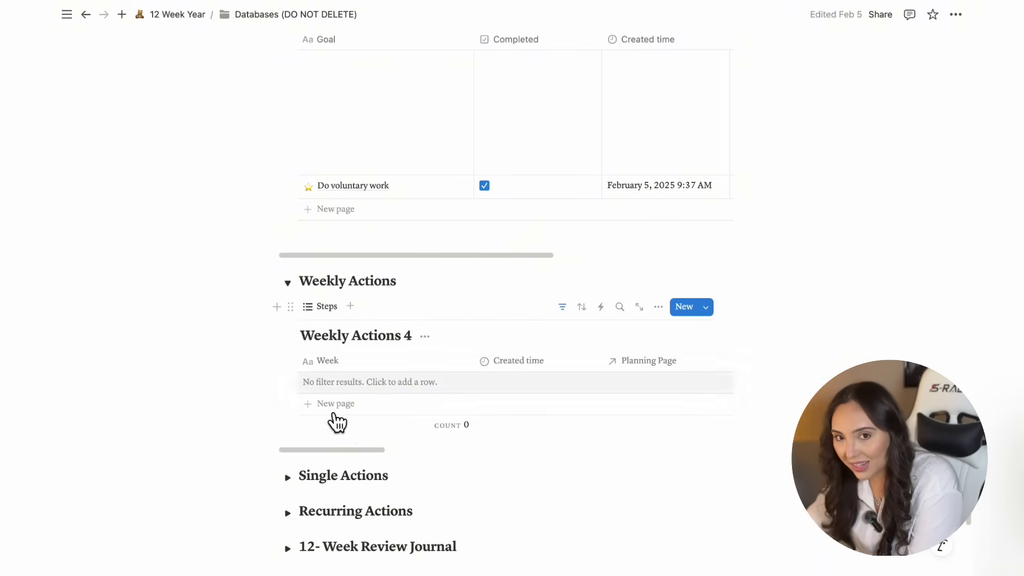
left_click(288, 477)
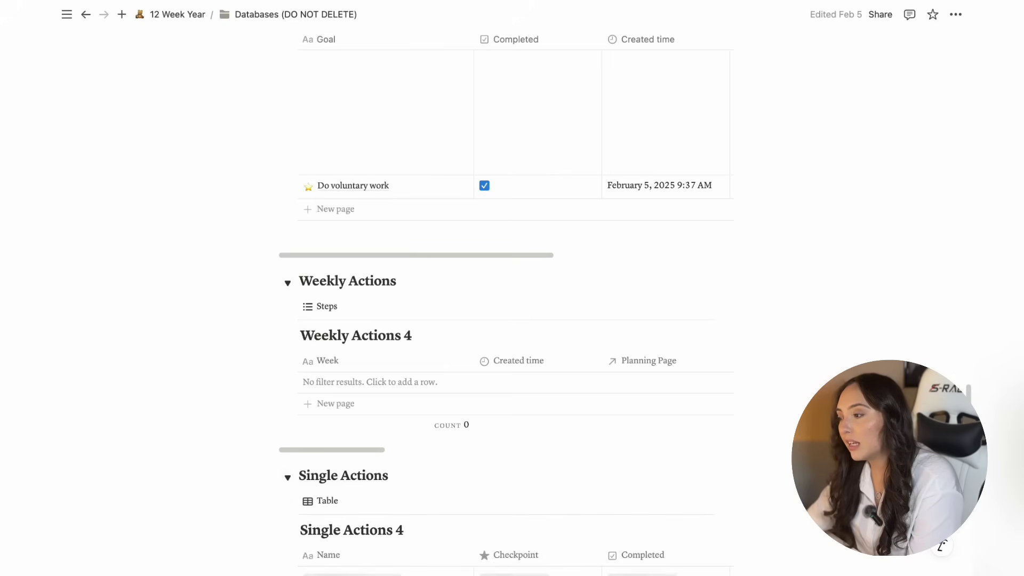
scroll(972, 392, "down", 8)
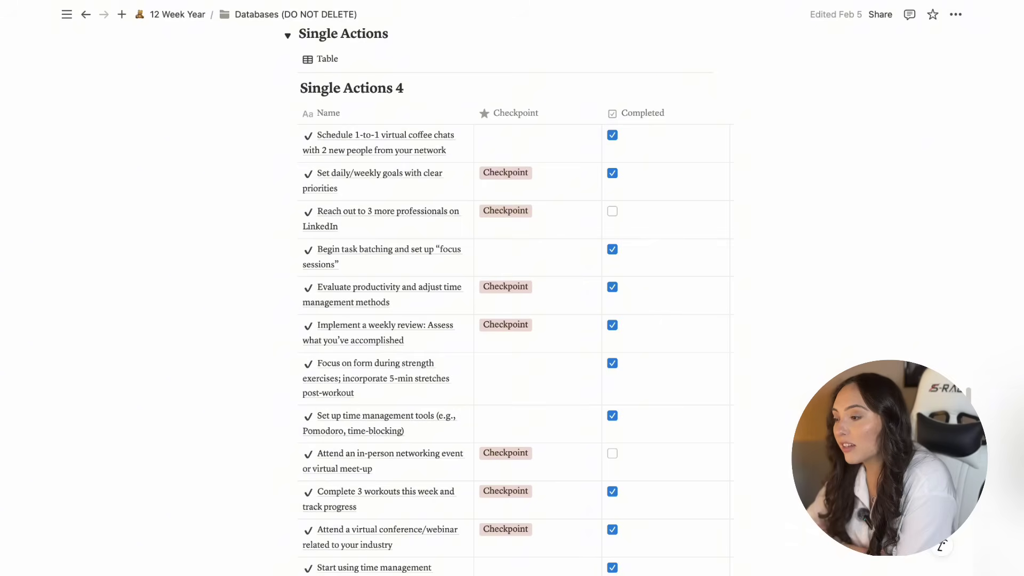
scroll(621, 302, "down", 1)
scroll(968, 528, "down", 7)
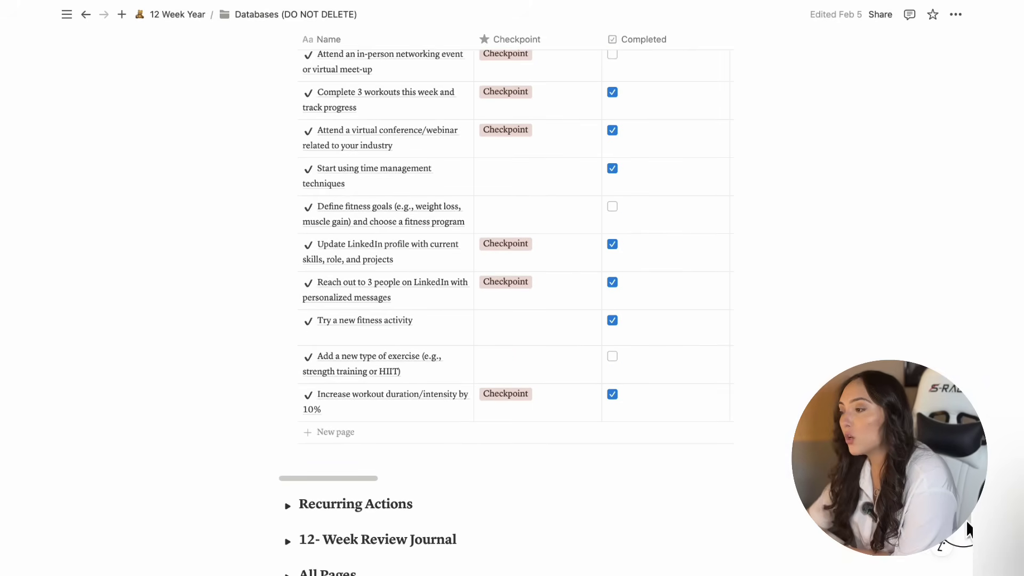
left_click_drag(967, 525, 969, 99)
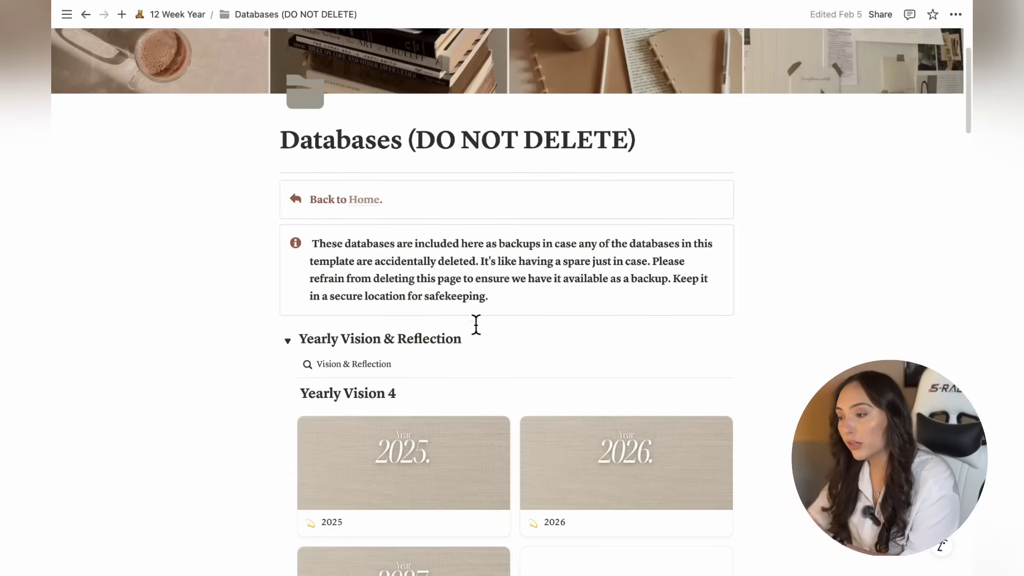
Copy the Yearly Vision database link, collapse all five backup sections, and return home
left_click(291, 366)
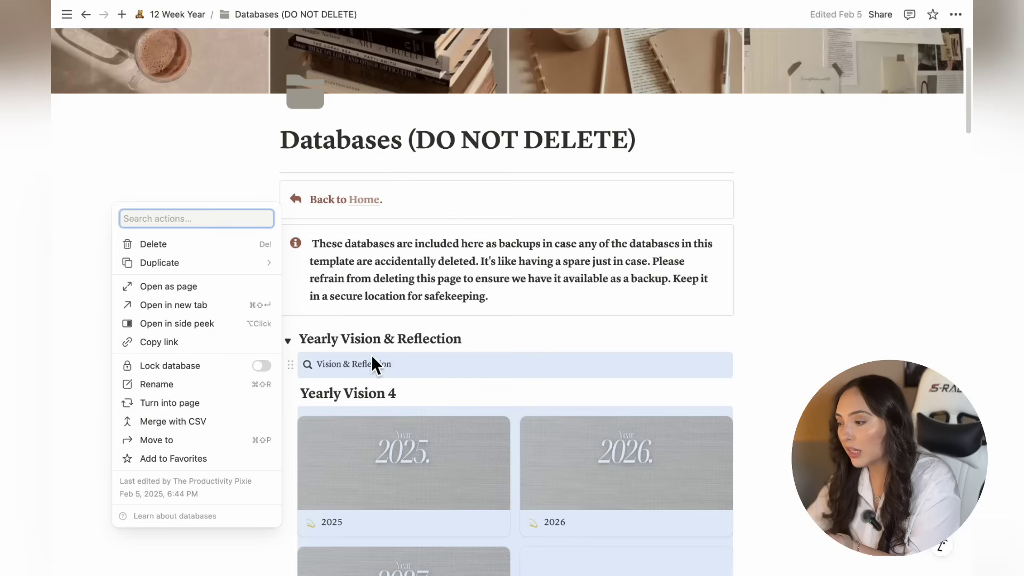
left_click(226, 345)
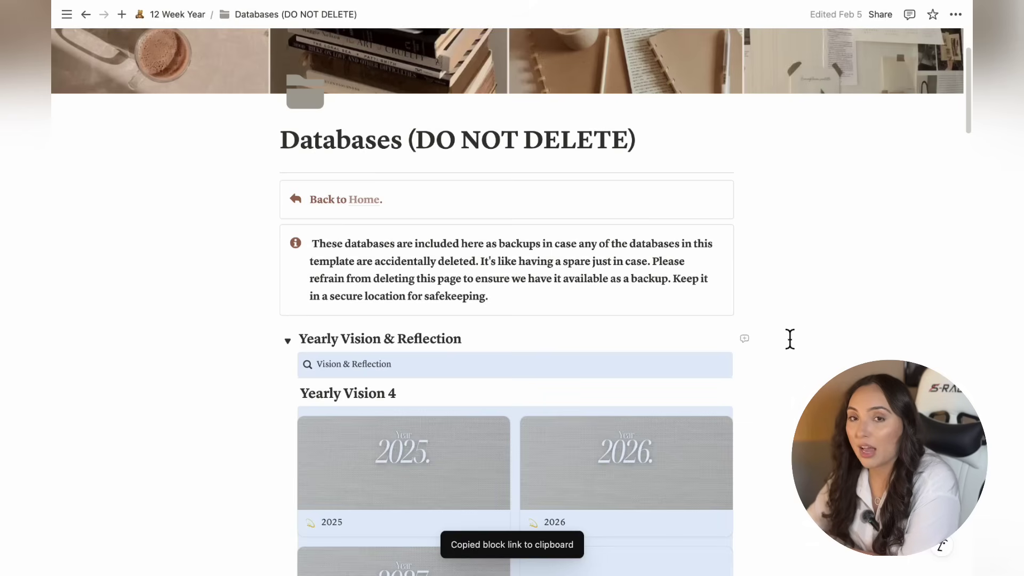
left_click(288, 341)
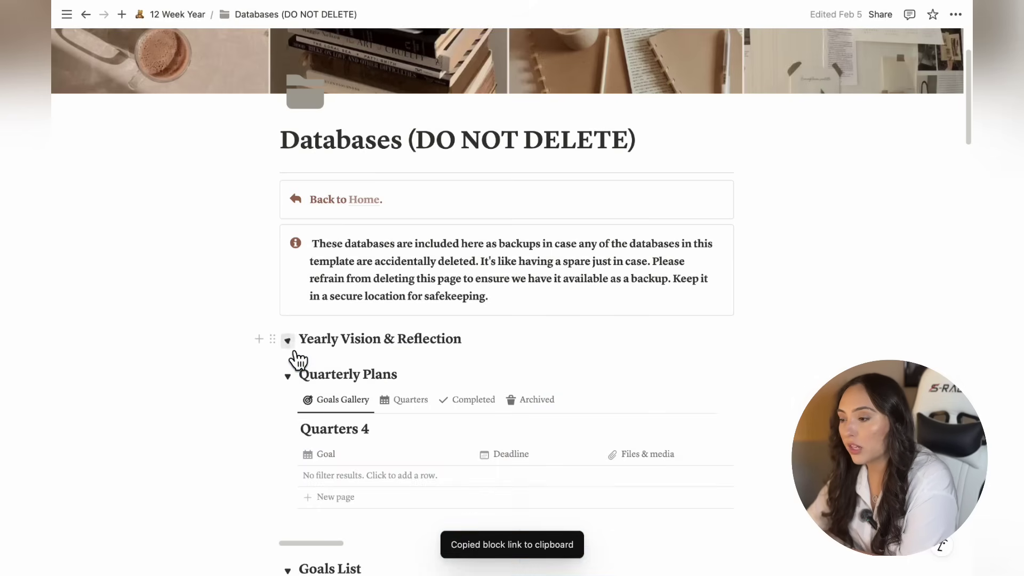
left_click(288, 376)
left_click(288, 412)
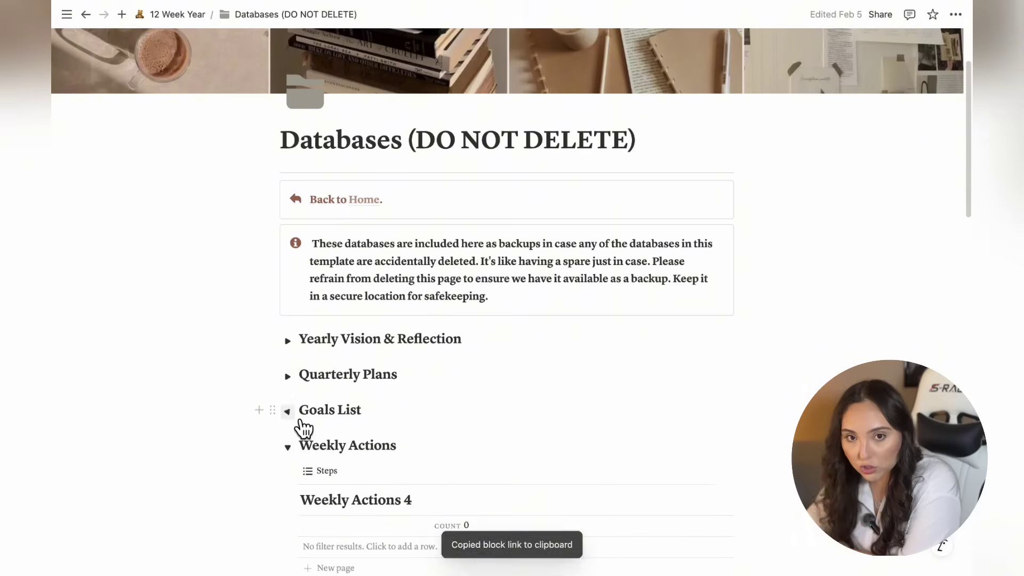
left_click(288, 447)
left_click(288, 483)
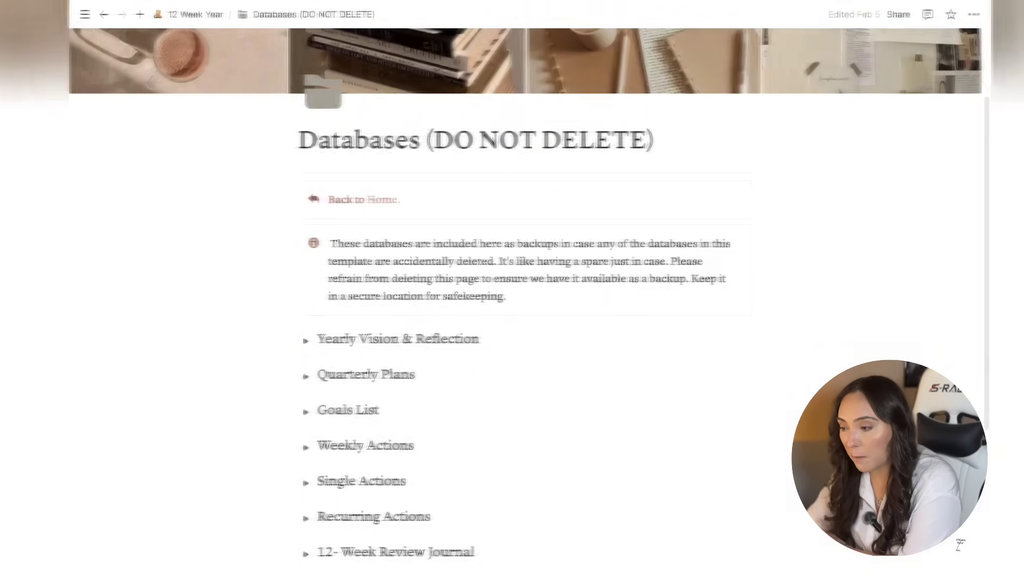
scroll(369, 495, "down", 3)
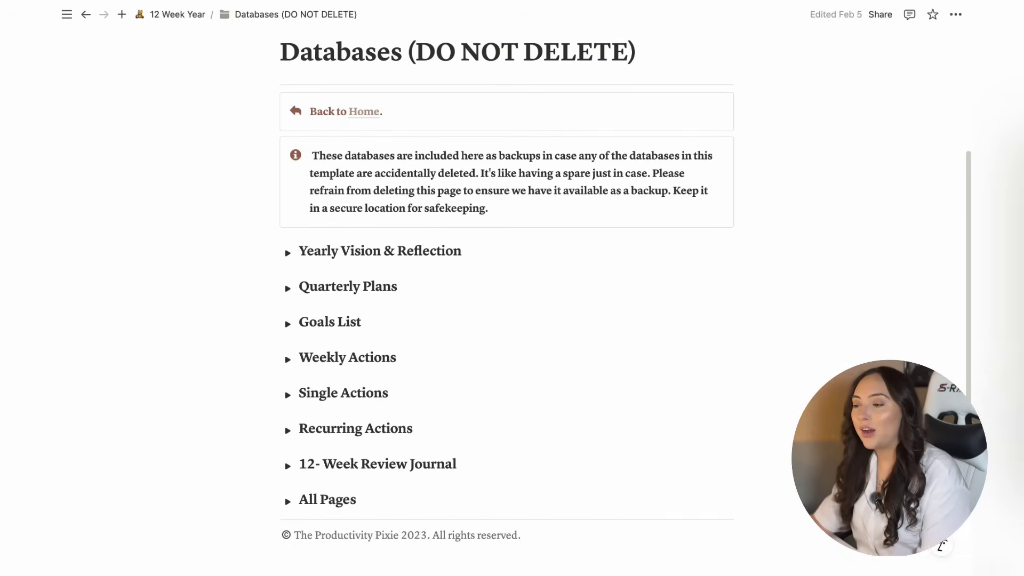
left_click(365, 112)
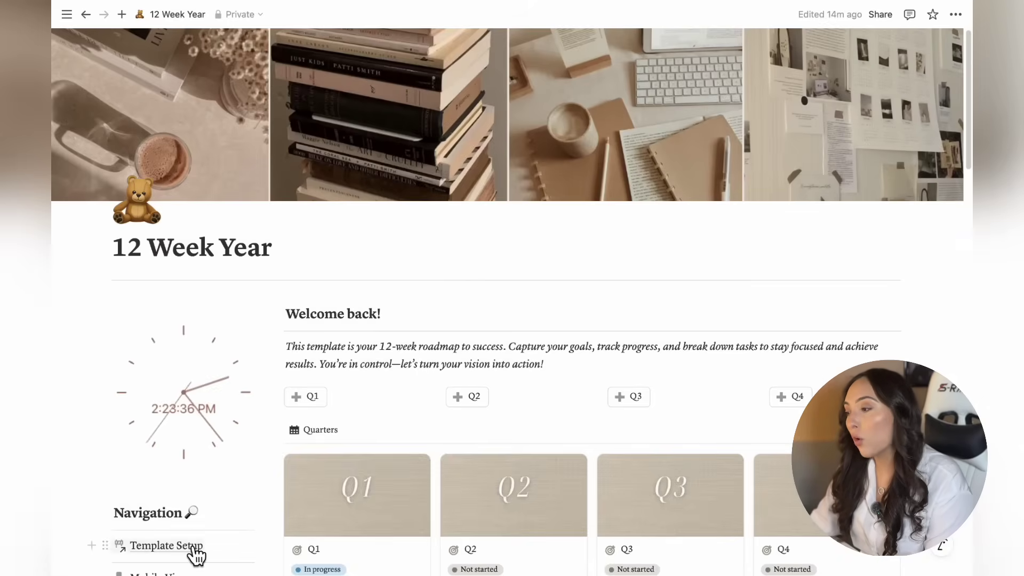
Open Template Setup and expand Step 2 down to the Customize and Add Your Own Entries instructions
left_click(196, 552)
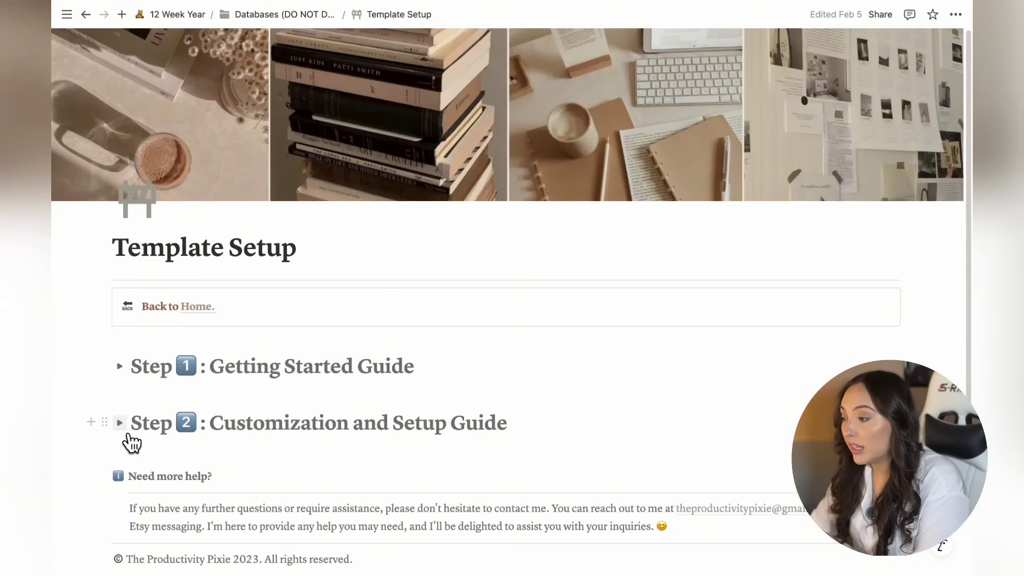
left_click(121, 423)
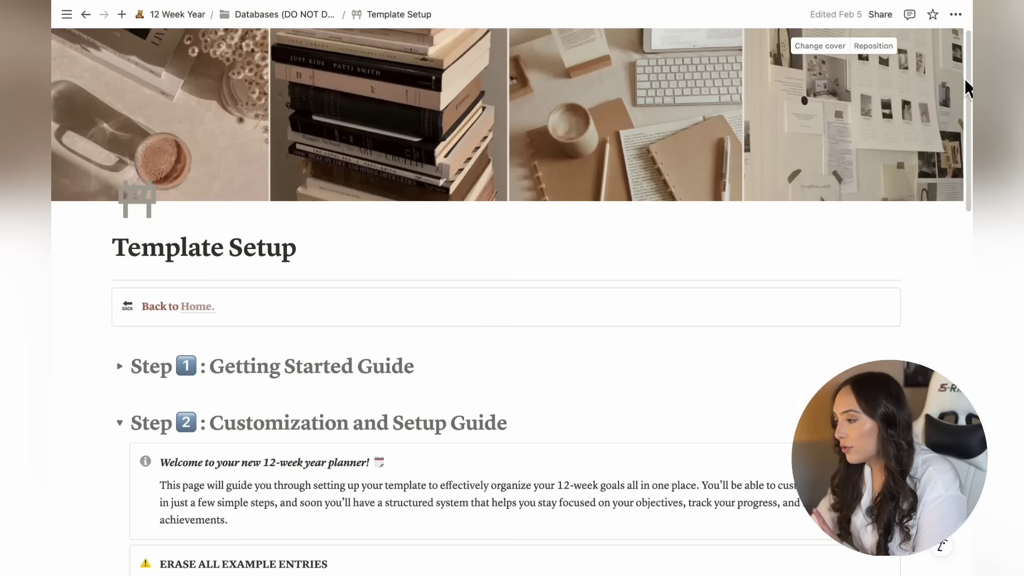
scroll(968, 128, "down", 3)
left_click_drag(970, 124, 932, 297)
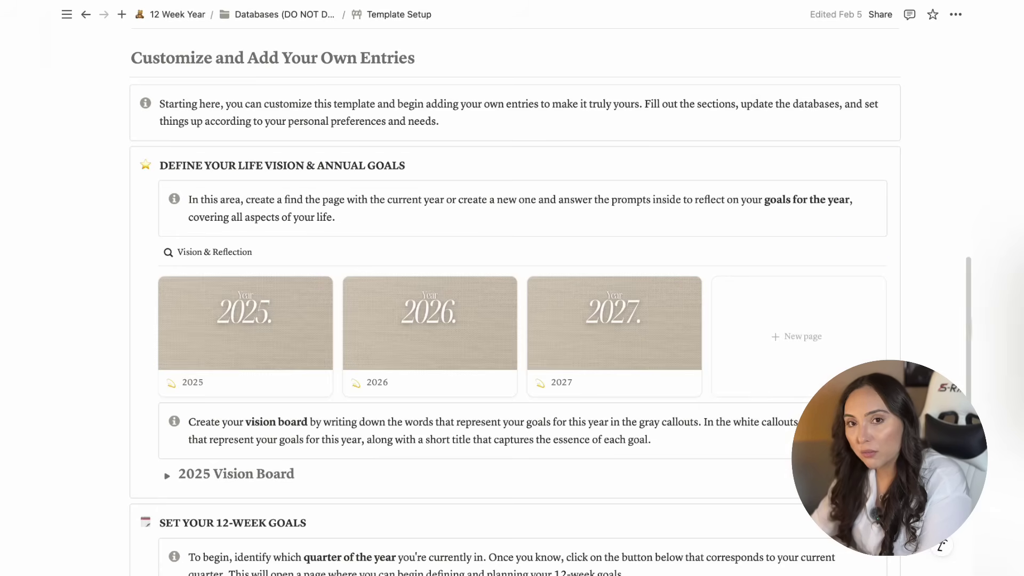
Check the Yearly Vision page templates and the 2025 Vision Board toggle, leaving both closed
left_click_drag(969, 315, 968, 331)
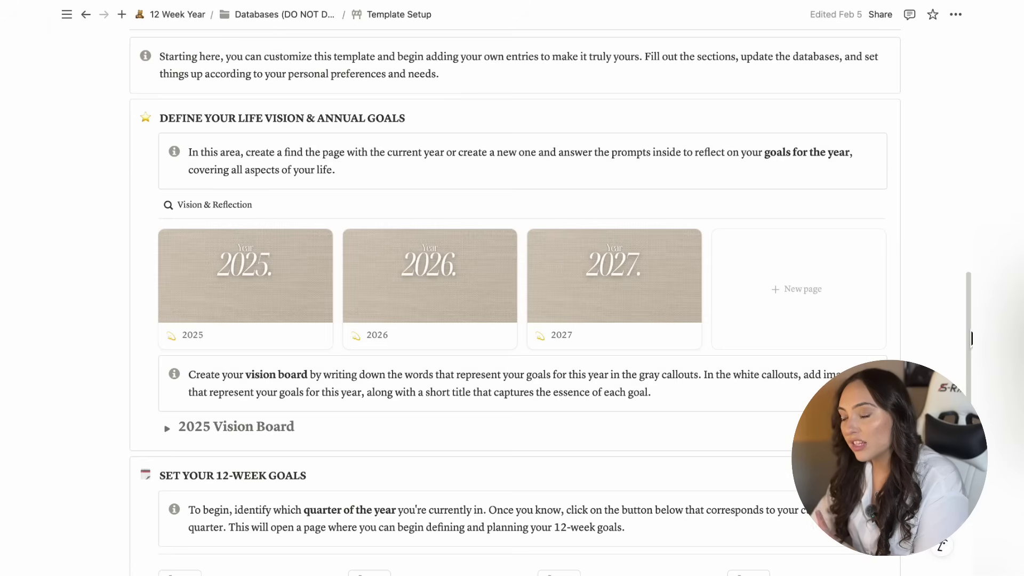
left_click(878, 207)
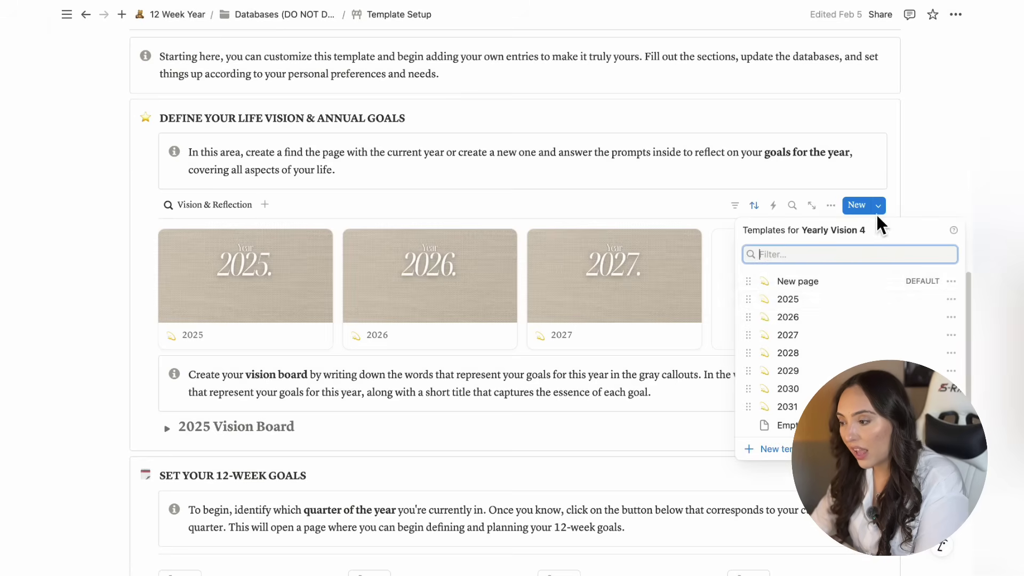
left_click(581, 414)
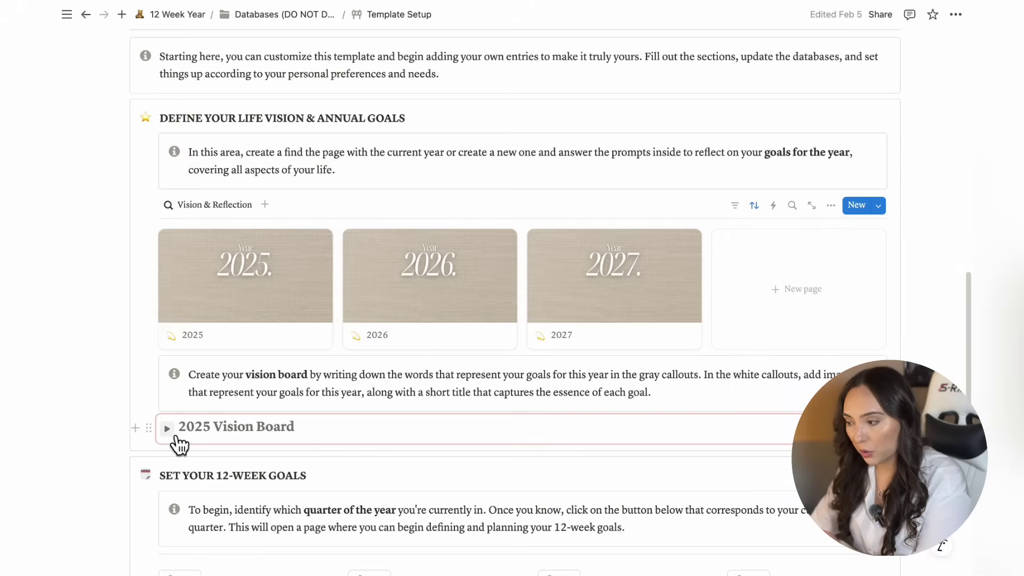
left_click(176, 438)
left_click(176, 439)
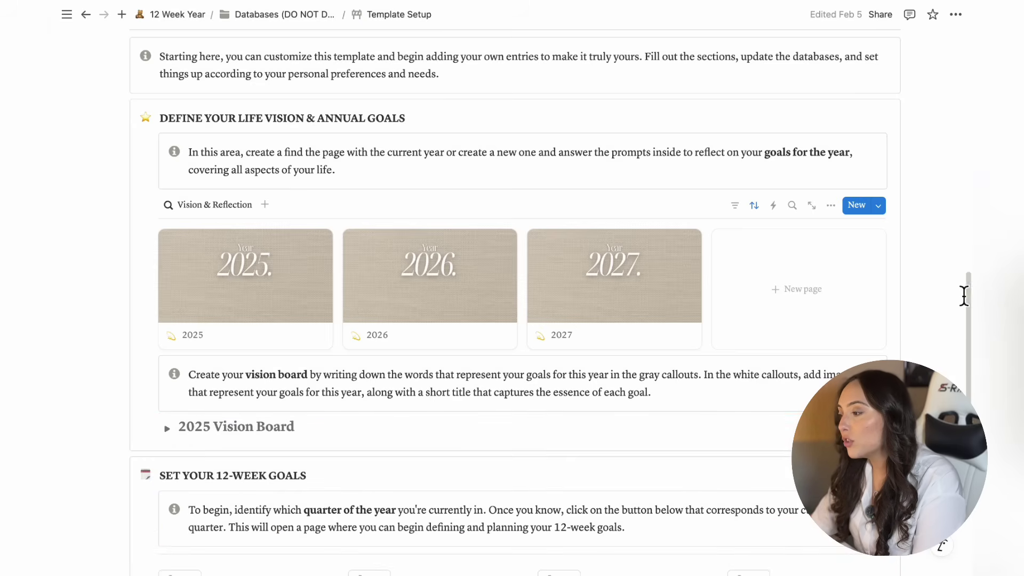
Fold the Step 2 Customization and Setup Guide back up above the Need more help note
left_click_drag(967, 297, 969, 404)
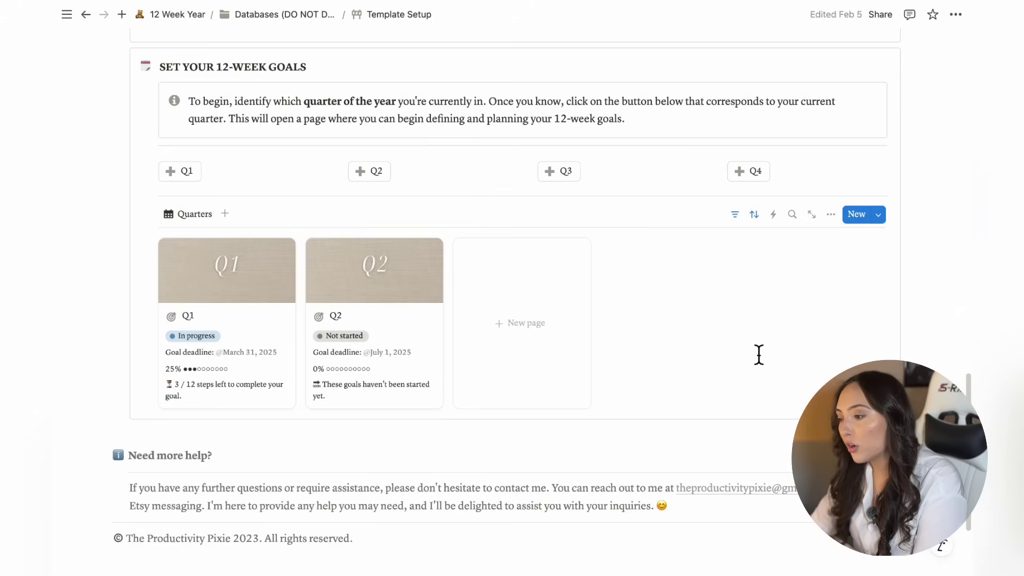
left_click_drag(969, 428, 969, 145)
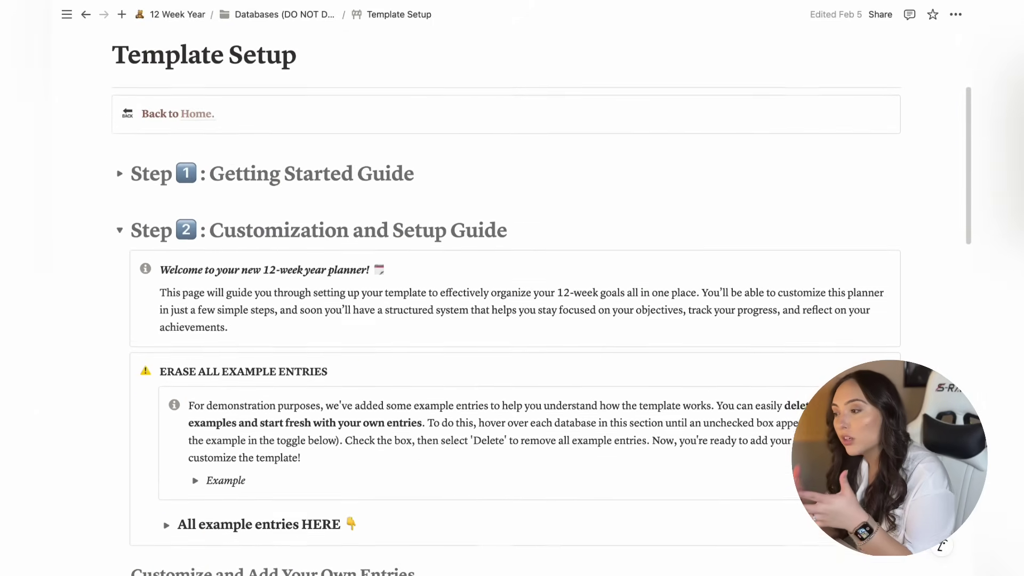
left_click(120, 255)
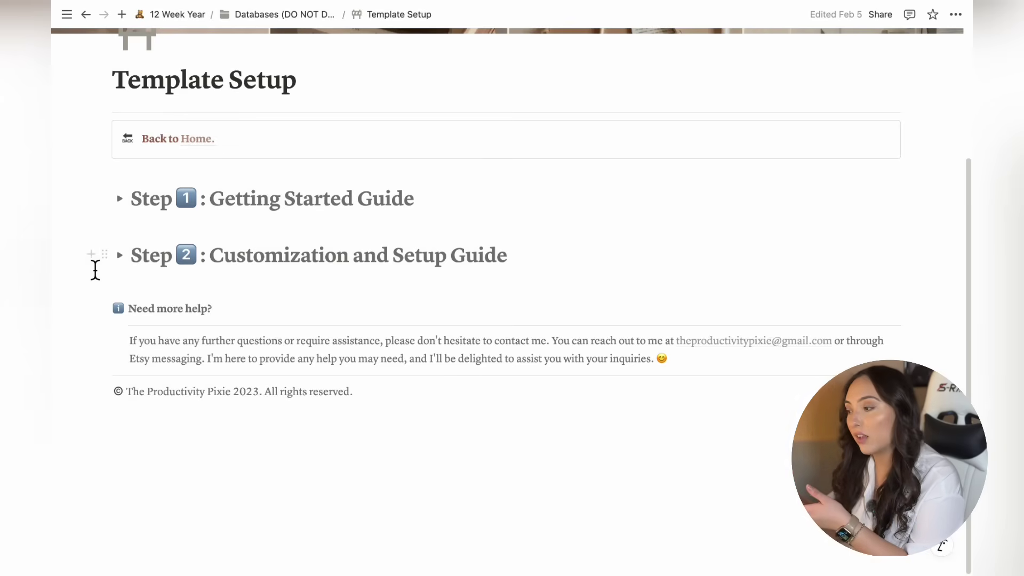
left_click(120, 255)
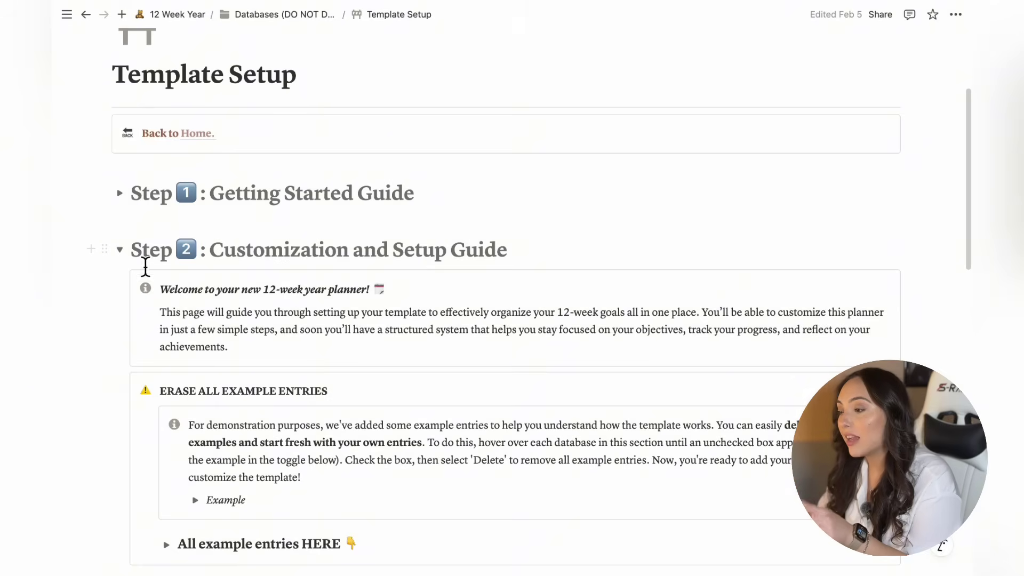
left_click(119, 249)
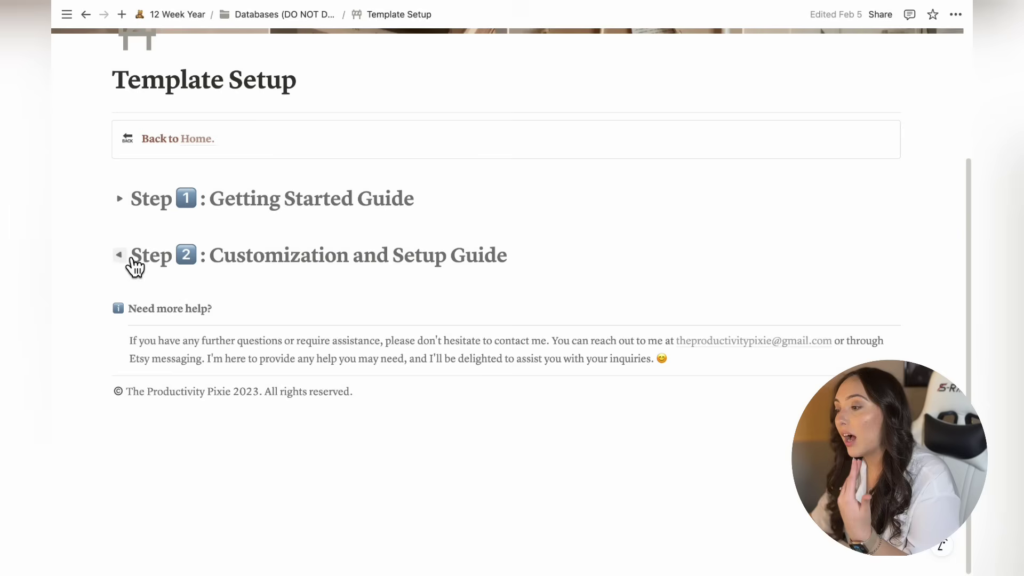
left_click(207, 147)
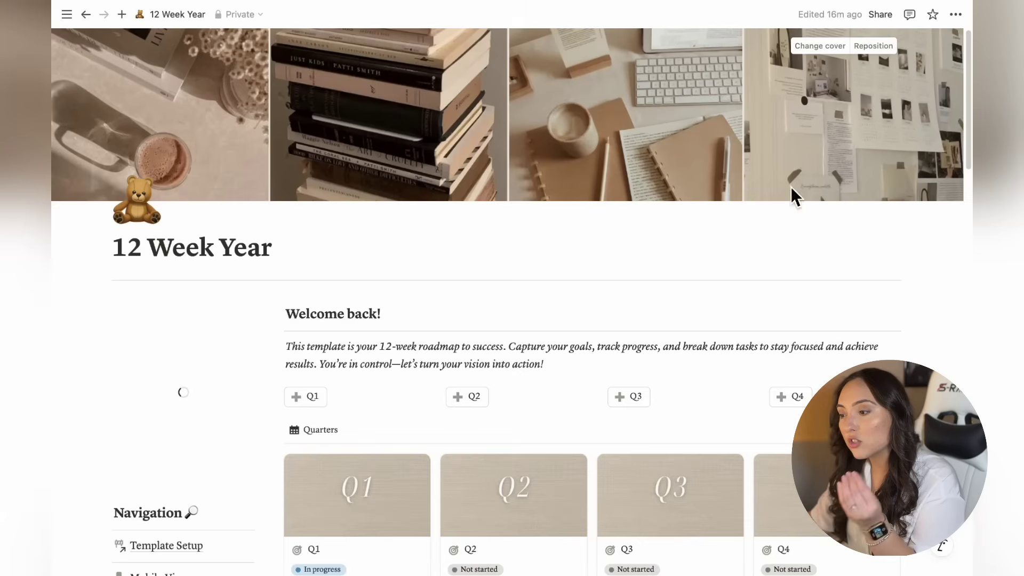